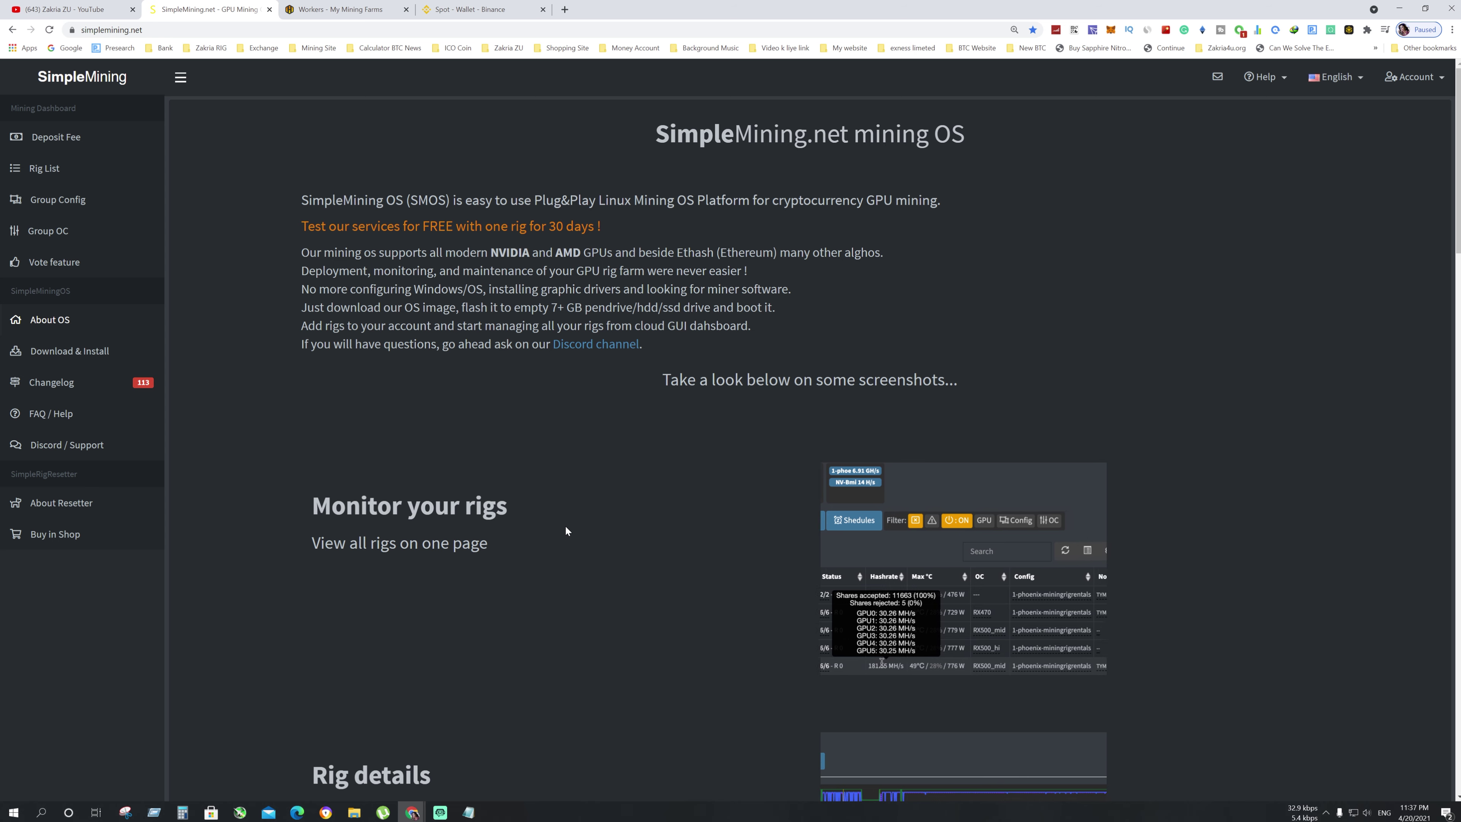
# Step: Switch to the Link notes in Notepad and review the Binance and KuCoin exchange joining links
pyautogui.click(348, 8)
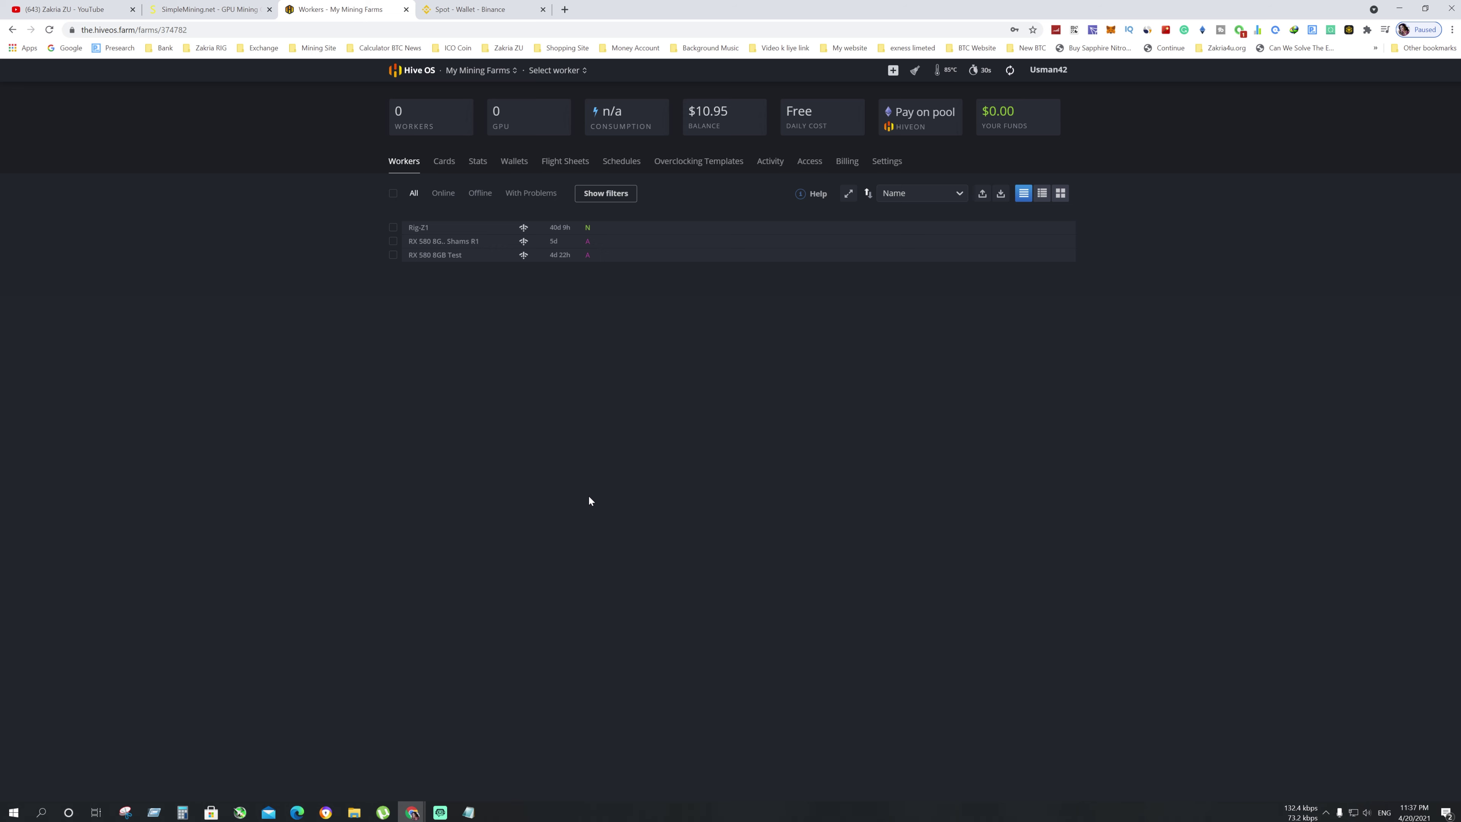
pyautogui.click(468, 811)
pyautogui.moveTo(432, 81); pyautogui.dragTo(574, 110)
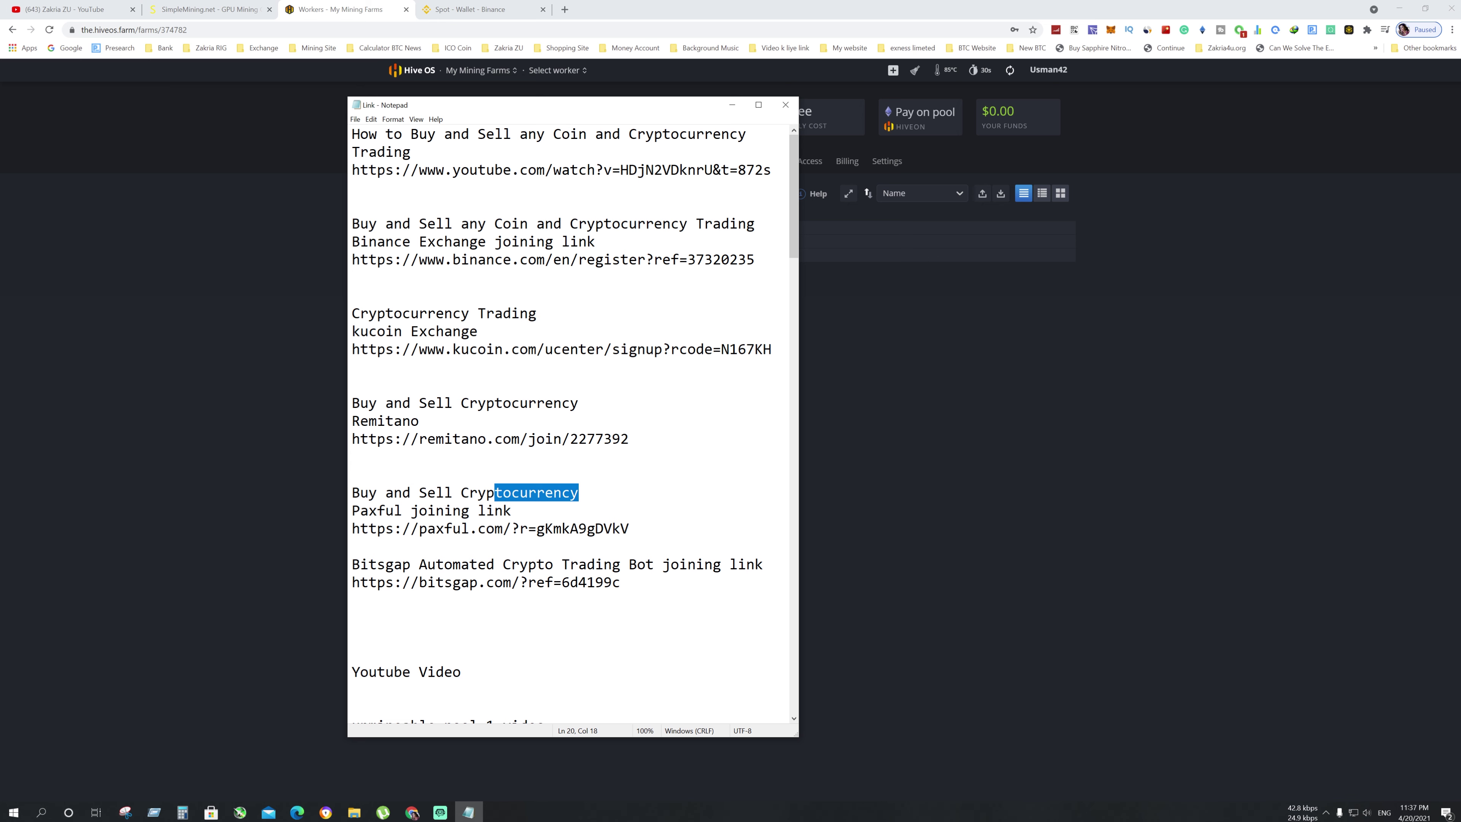
pyautogui.moveTo(427, 241); pyautogui.dragTo(570, 259)
pyautogui.moveTo(478, 331); pyautogui.dragTo(359, 331)
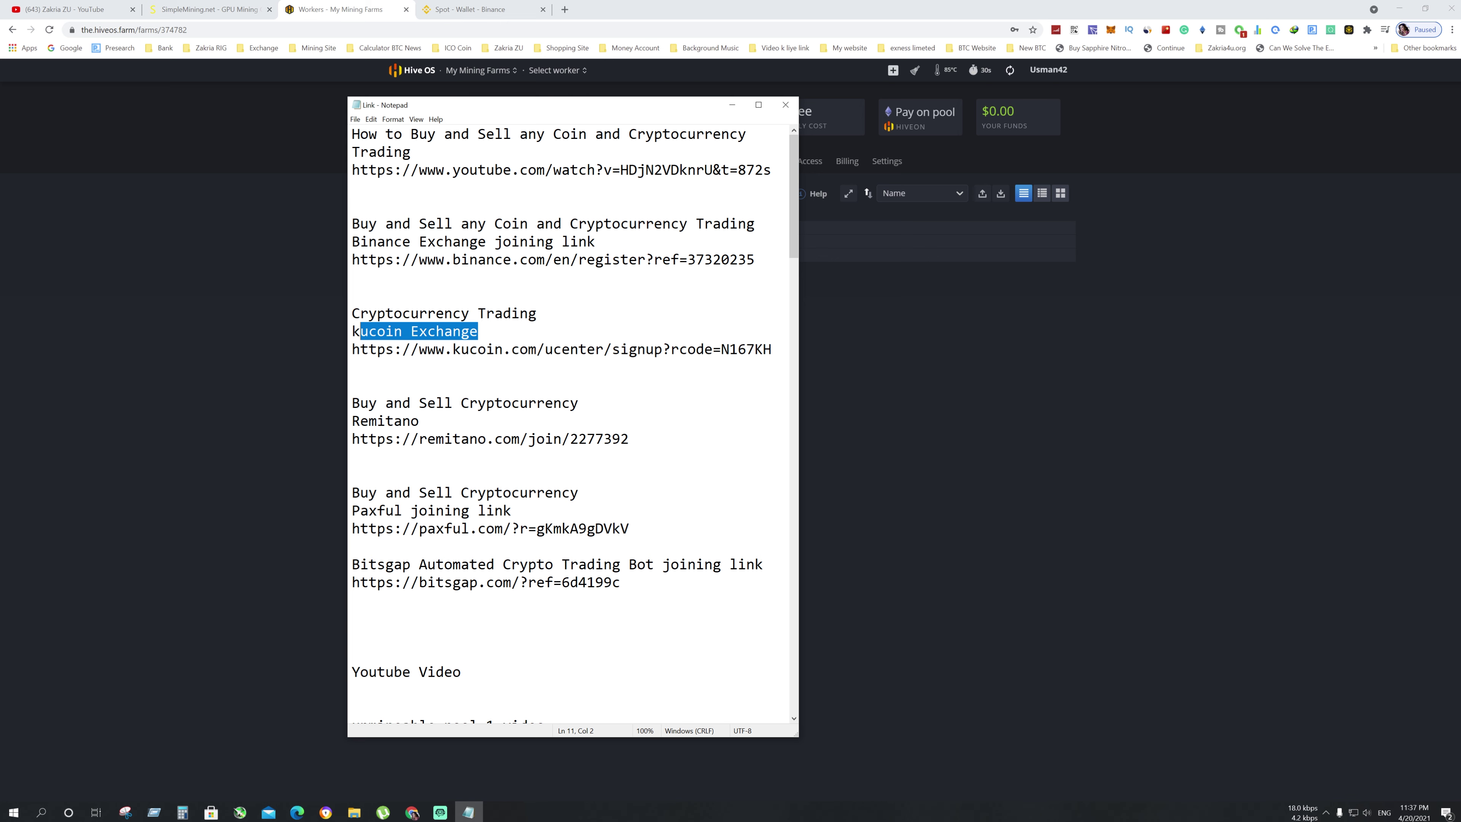
pyautogui.moveTo(754, 260); pyautogui.dragTo(562, 259)
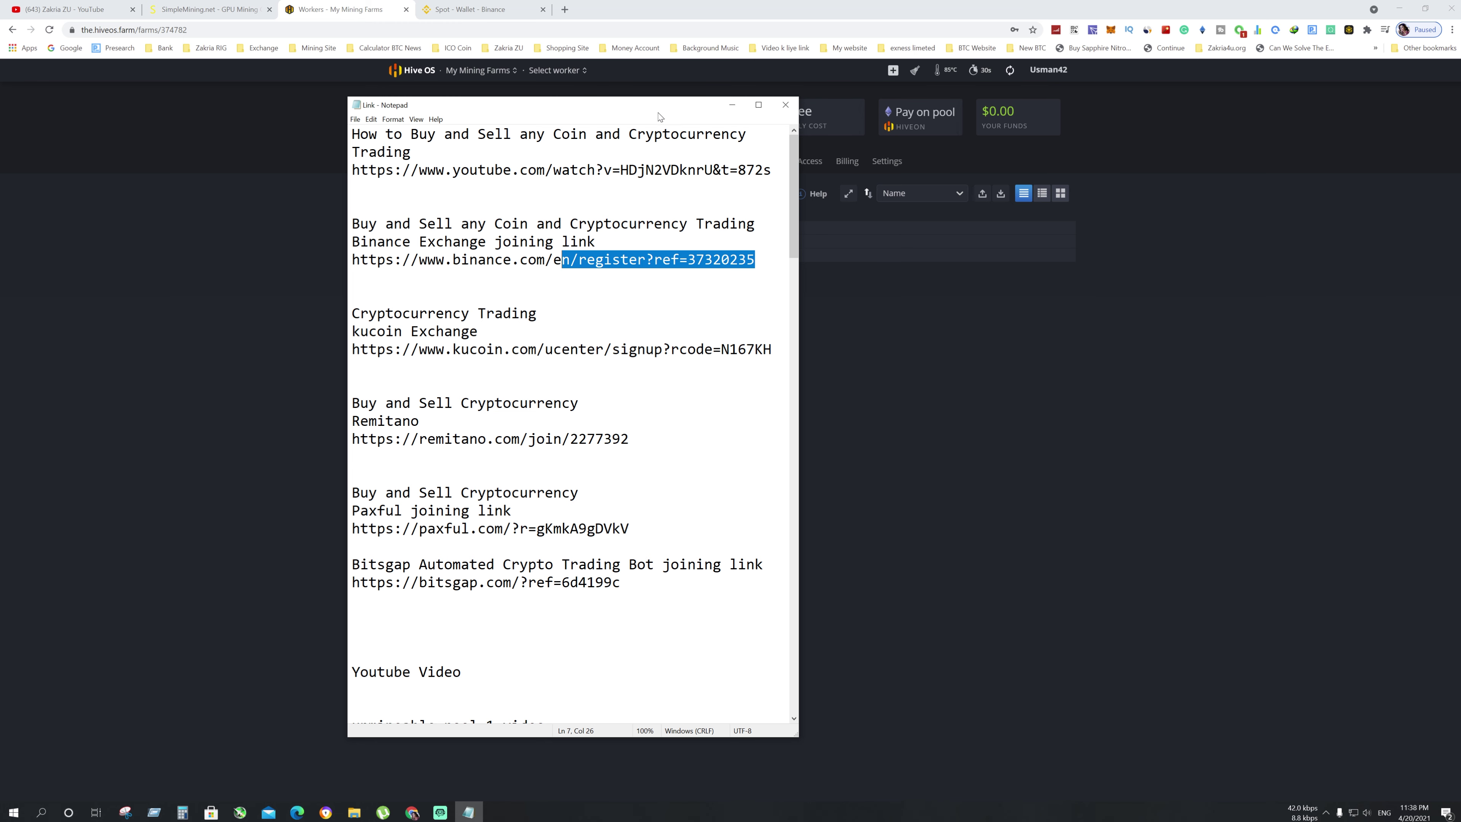
pyautogui.moveTo(660, 117); pyautogui.dragTo(654, 133)
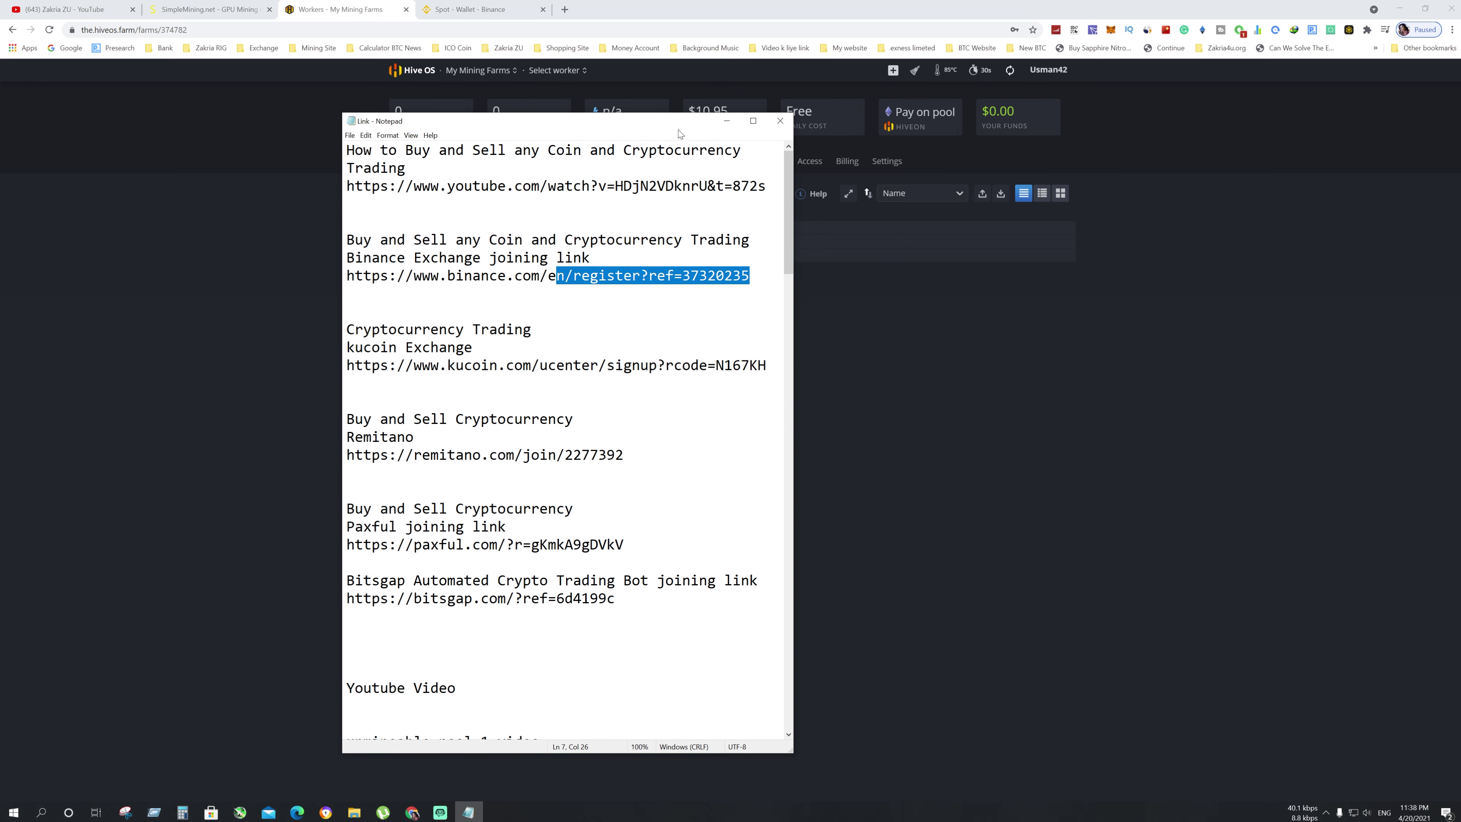
pyautogui.click(726, 124)
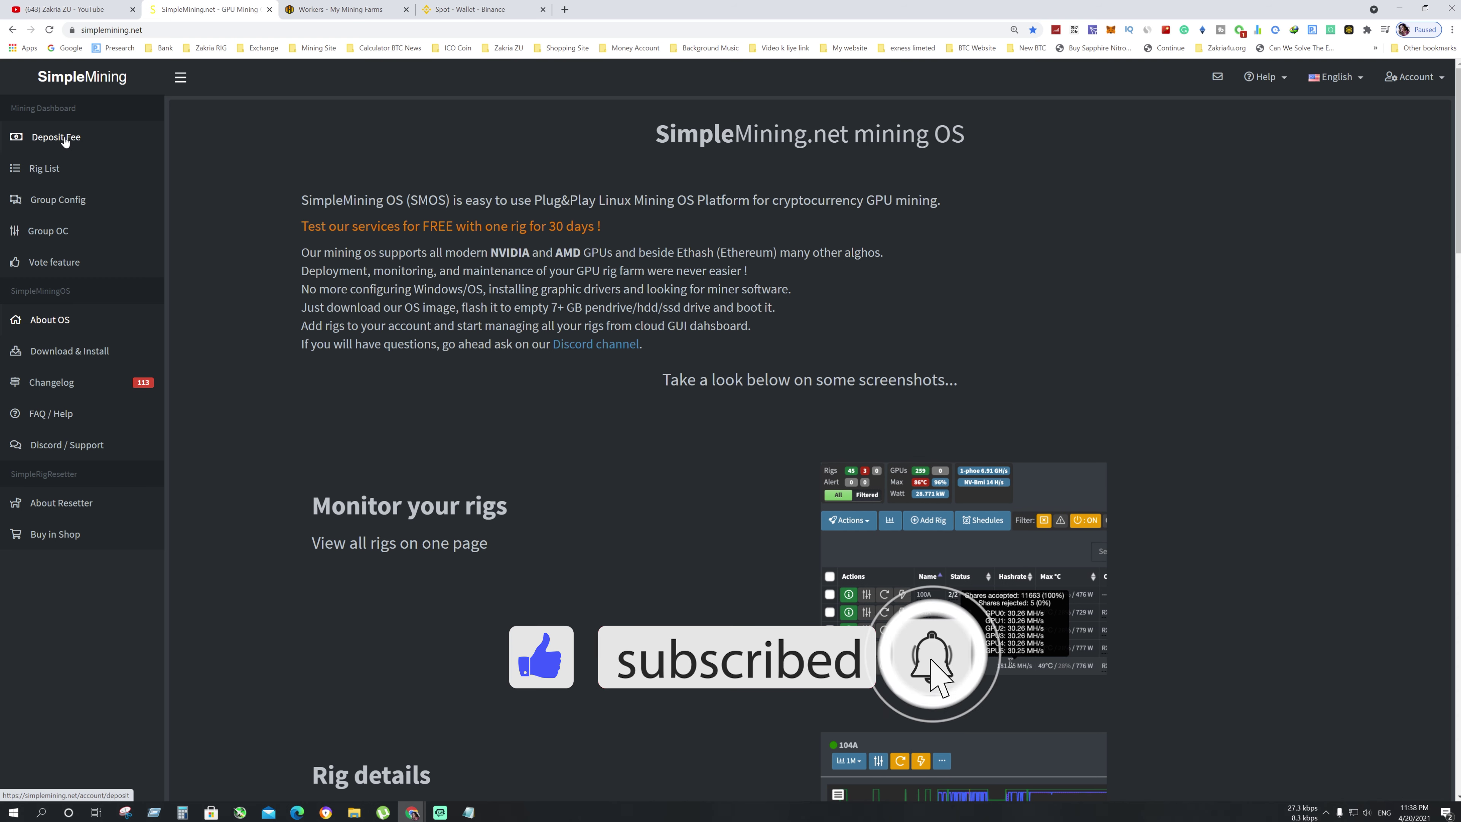
# Step: Open the LTC deposit details on SimpleMining's Deposit Fee page and set the deposit calculator to 6 months
pyautogui.click(65, 141)
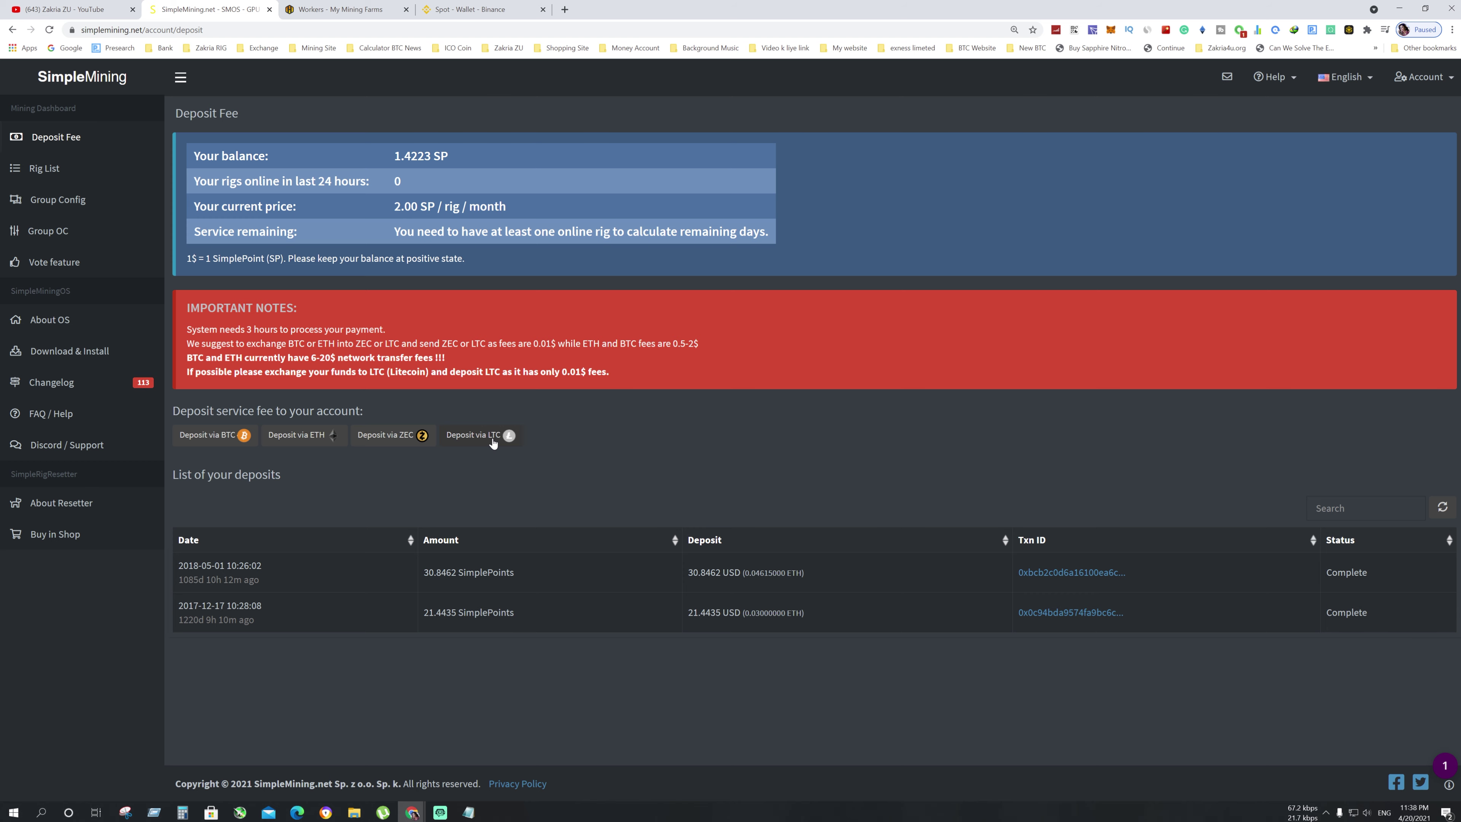
pyautogui.click(478, 436)
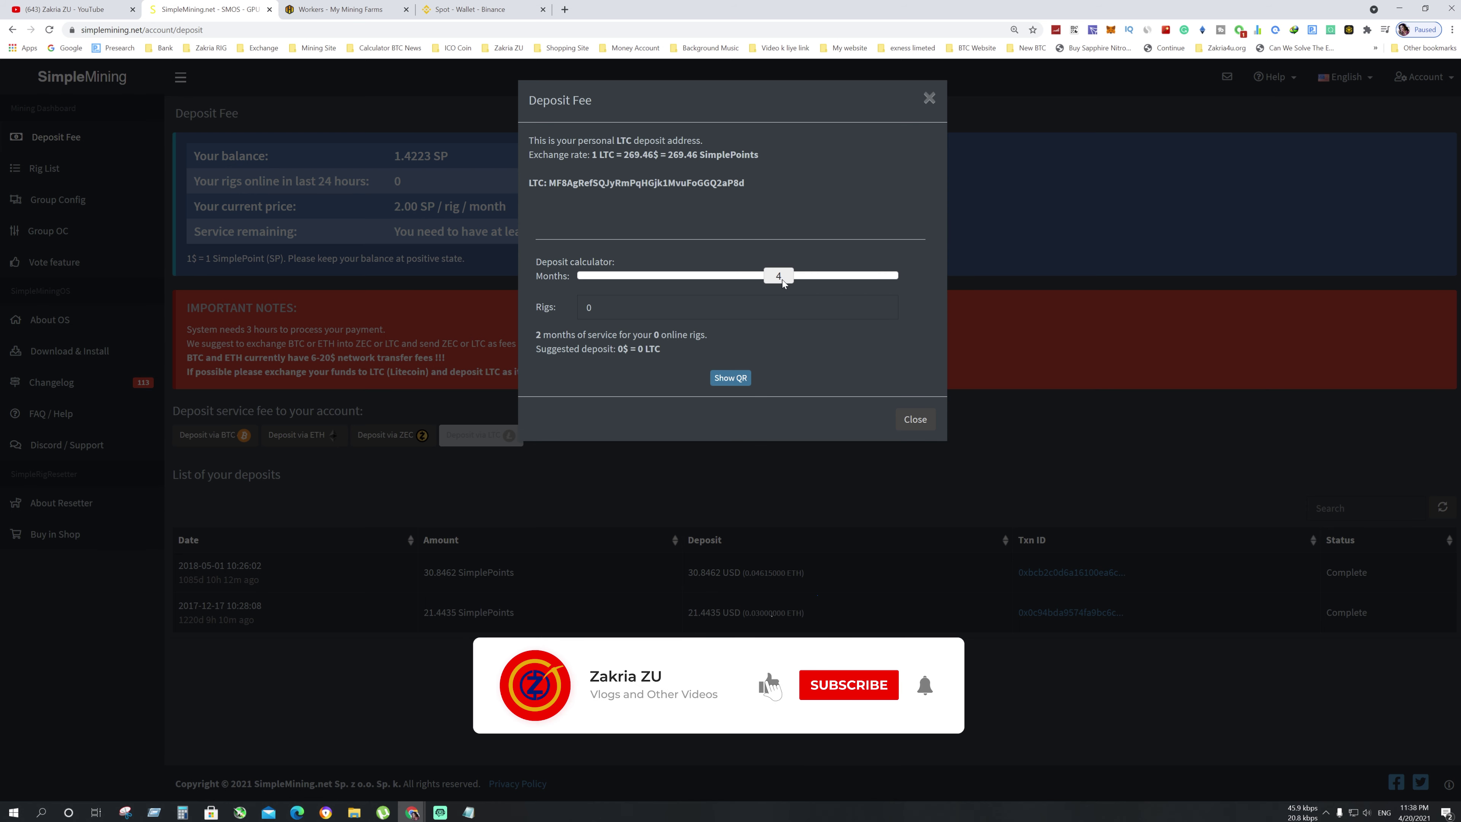
pyautogui.moveTo(782, 279)
pyautogui.mouseDown()
pyautogui.moveTo(899, 276)
pyautogui.moveTo(700, 272)
pyautogui.moveTo(783, 272)
pyautogui.mouseUp()
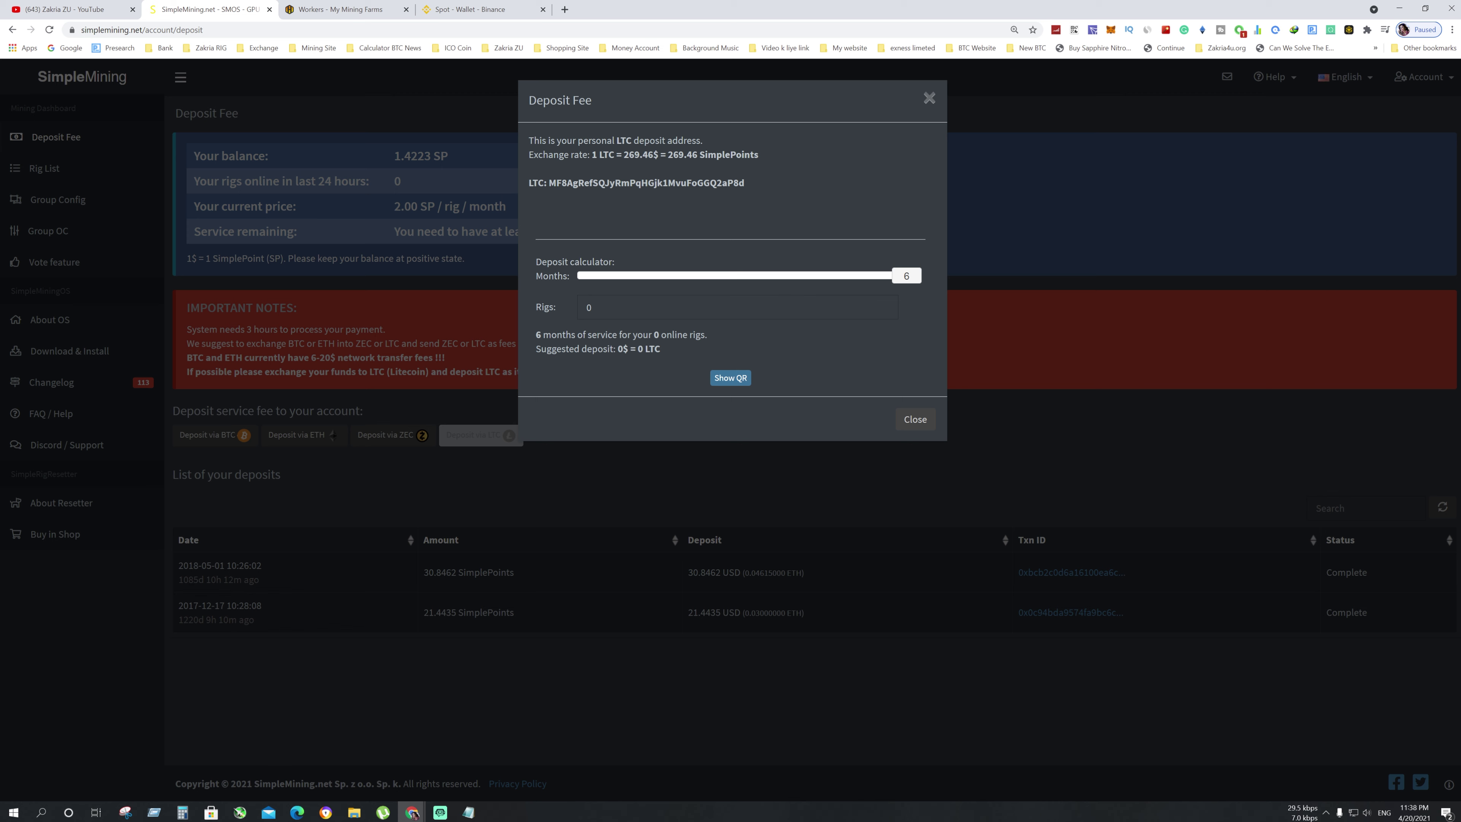
pyautogui.moveTo(745, 185); pyautogui.dragTo(557, 183)
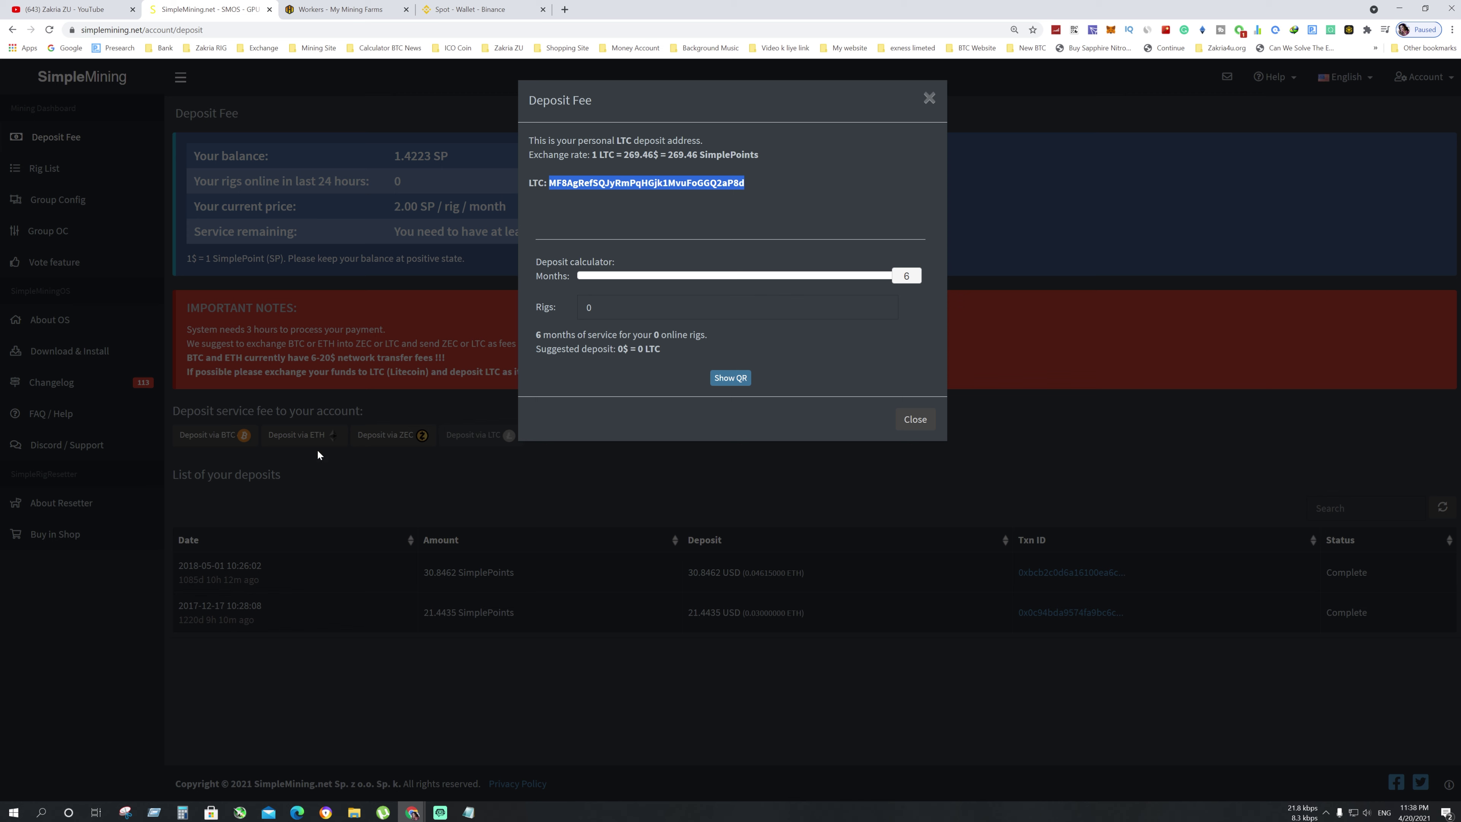
# Step: Switch to Binance and examine the Fiat and Spot wallet balances and the list of held coins
pyautogui.click(465, 13)
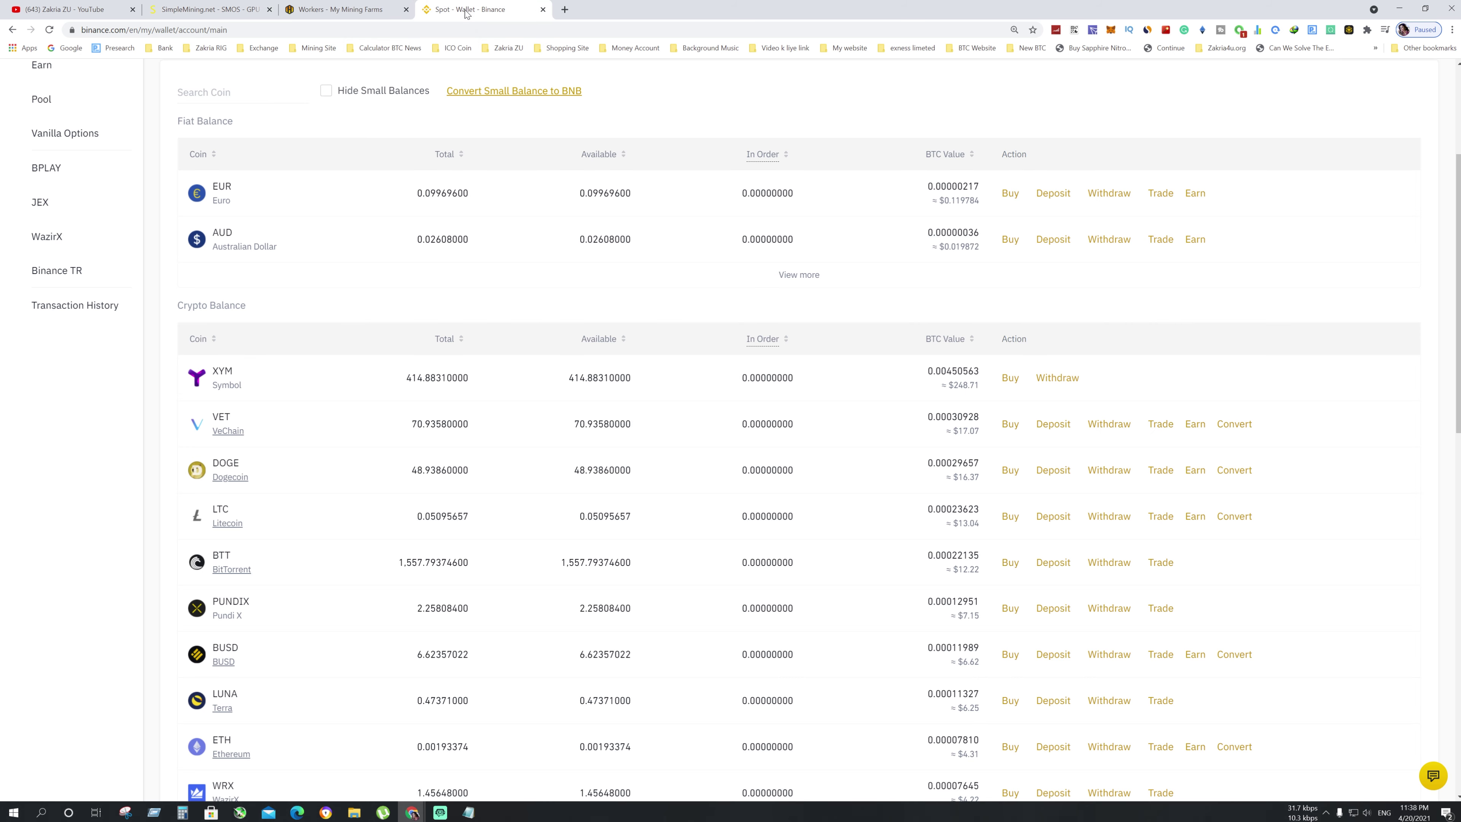
pyautogui.scroll(4, 476, 440)
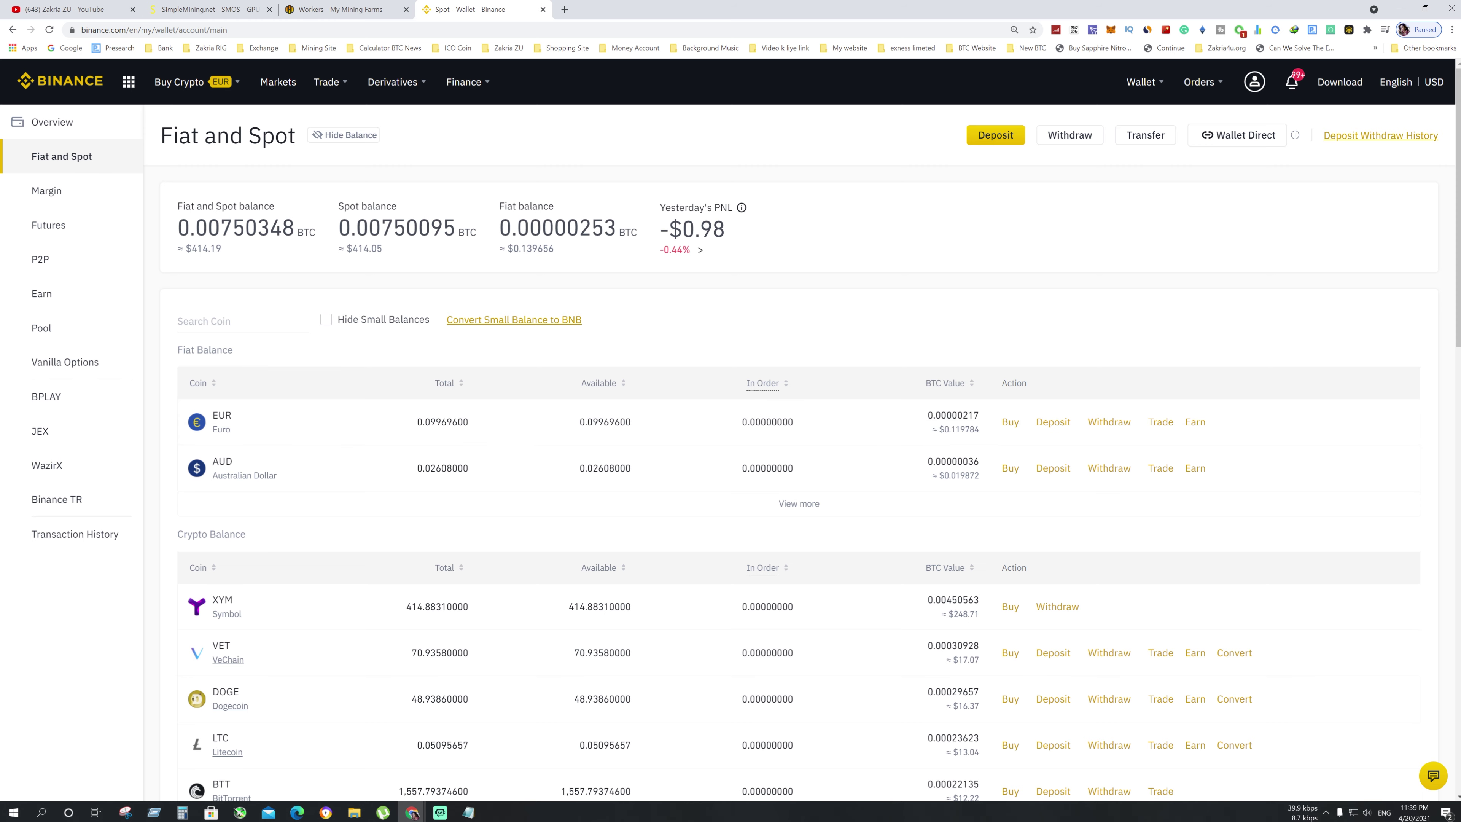
pyautogui.moveTo(208, 227); pyautogui.dragTo(258, 228)
pyautogui.scroll(-3, 274, 422)
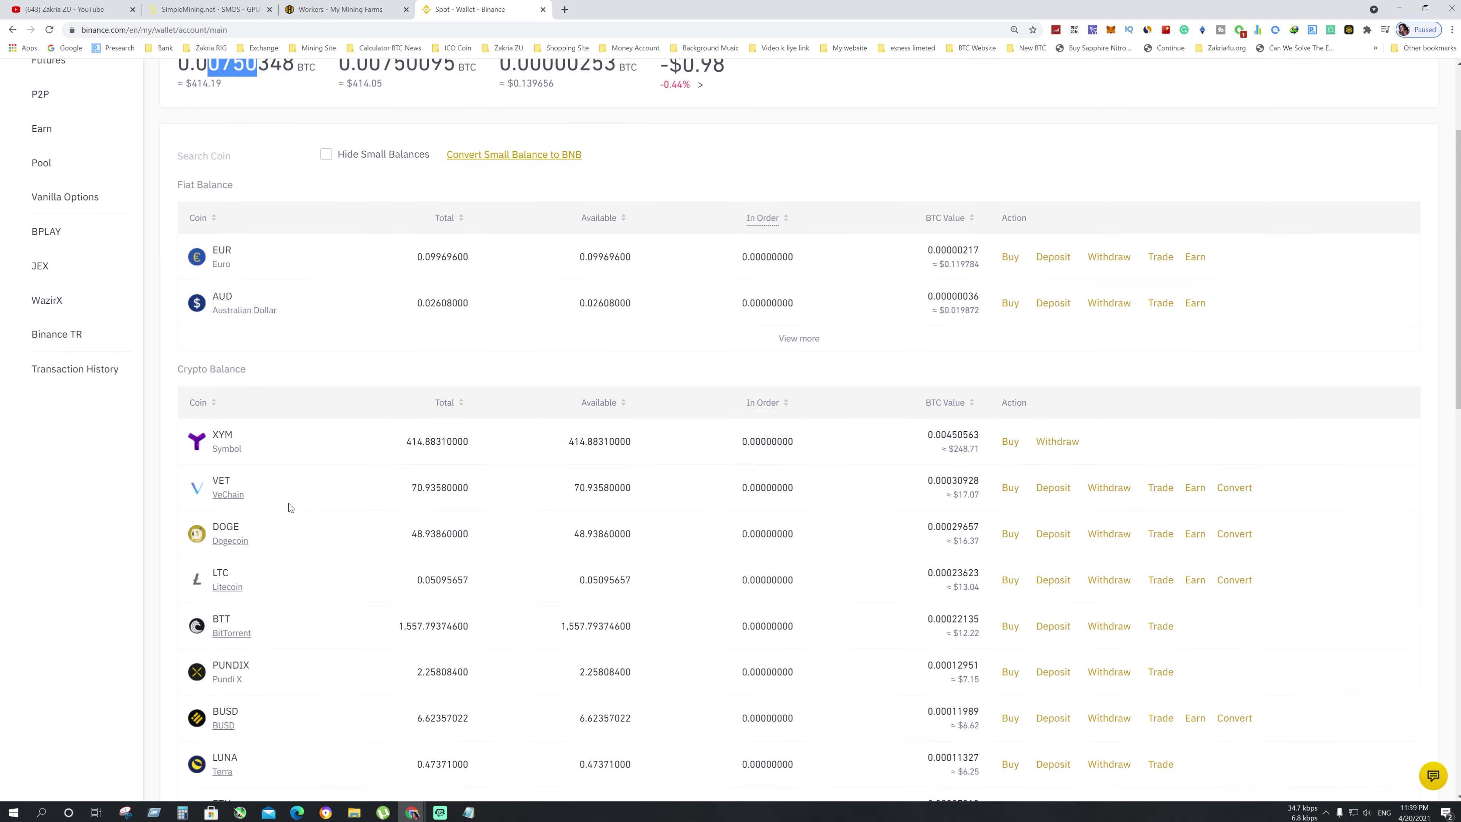
pyautogui.scroll(4, 273, 422)
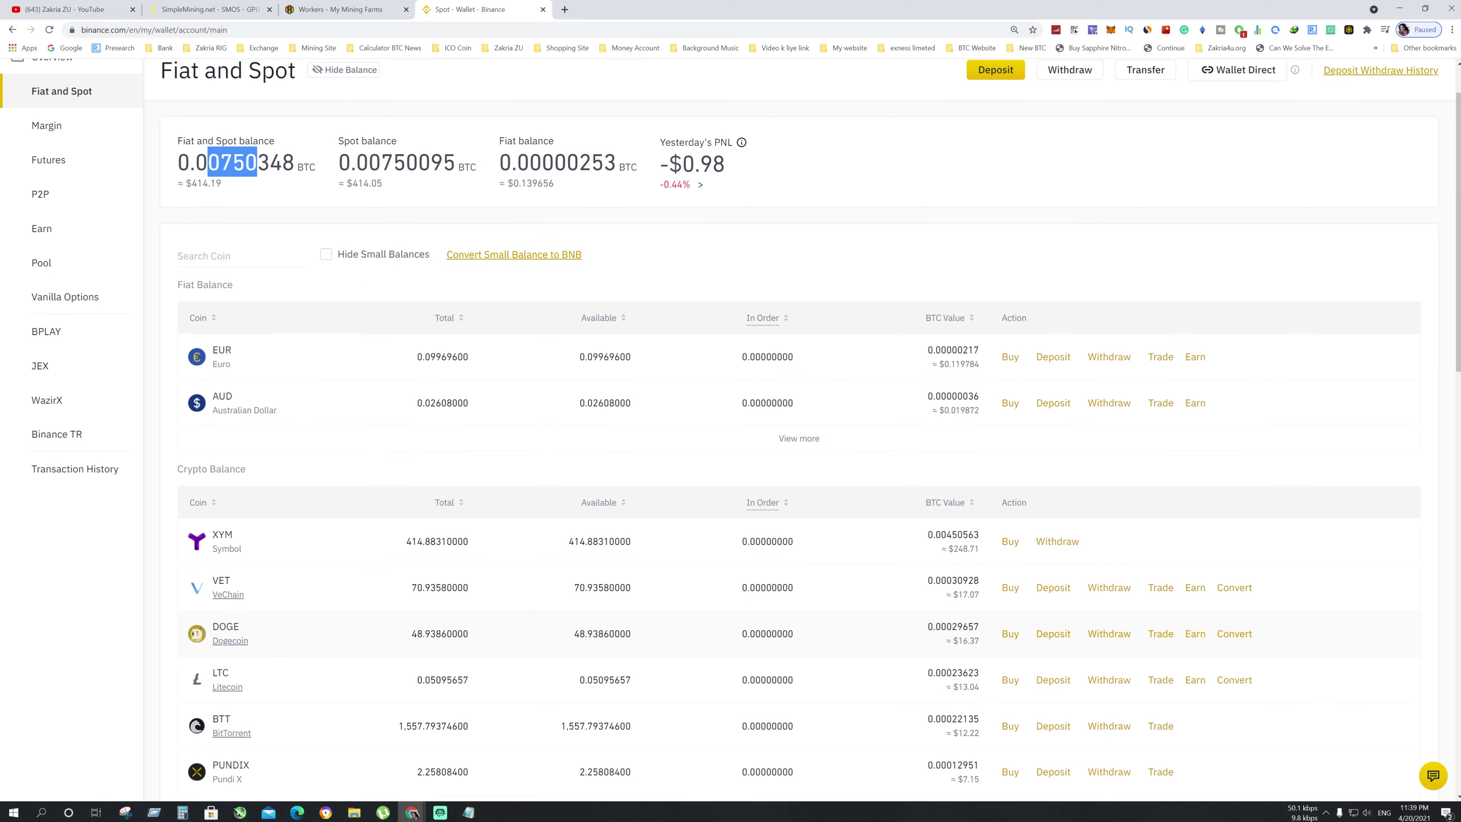
pyautogui.scroll(-4, 273, 422)
pyautogui.scroll(1, 273, 422)
pyautogui.scroll(2, 412, 525)
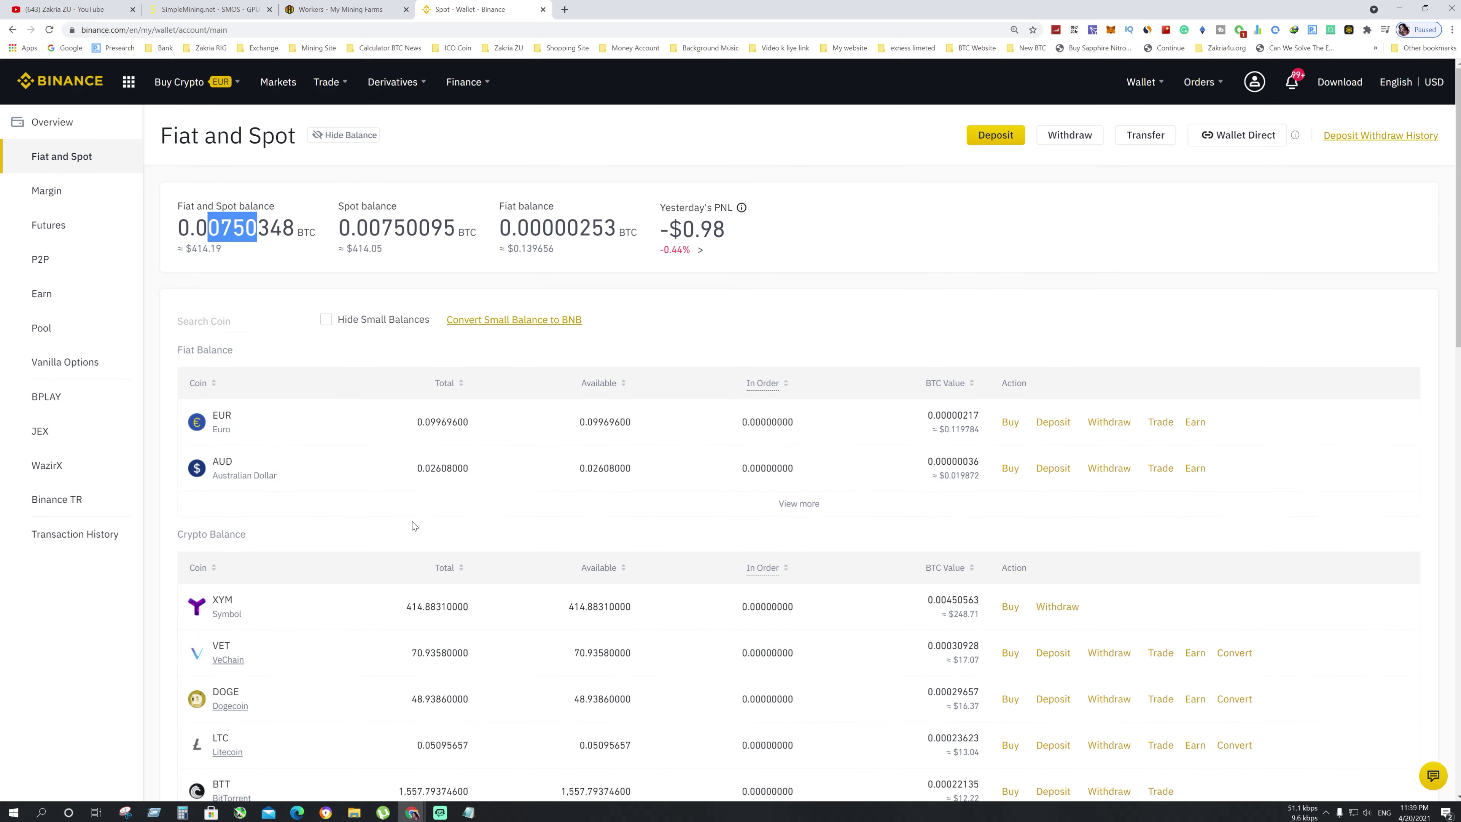
pyautogui.scroll(-3, 412, 524)
pyautogui.scroll(3, 411, 525)
# Step: Search the wallet for "eth" and open the Ethereum withdrawal form to check its transfer network fees
pyautogui.click(411, 522)
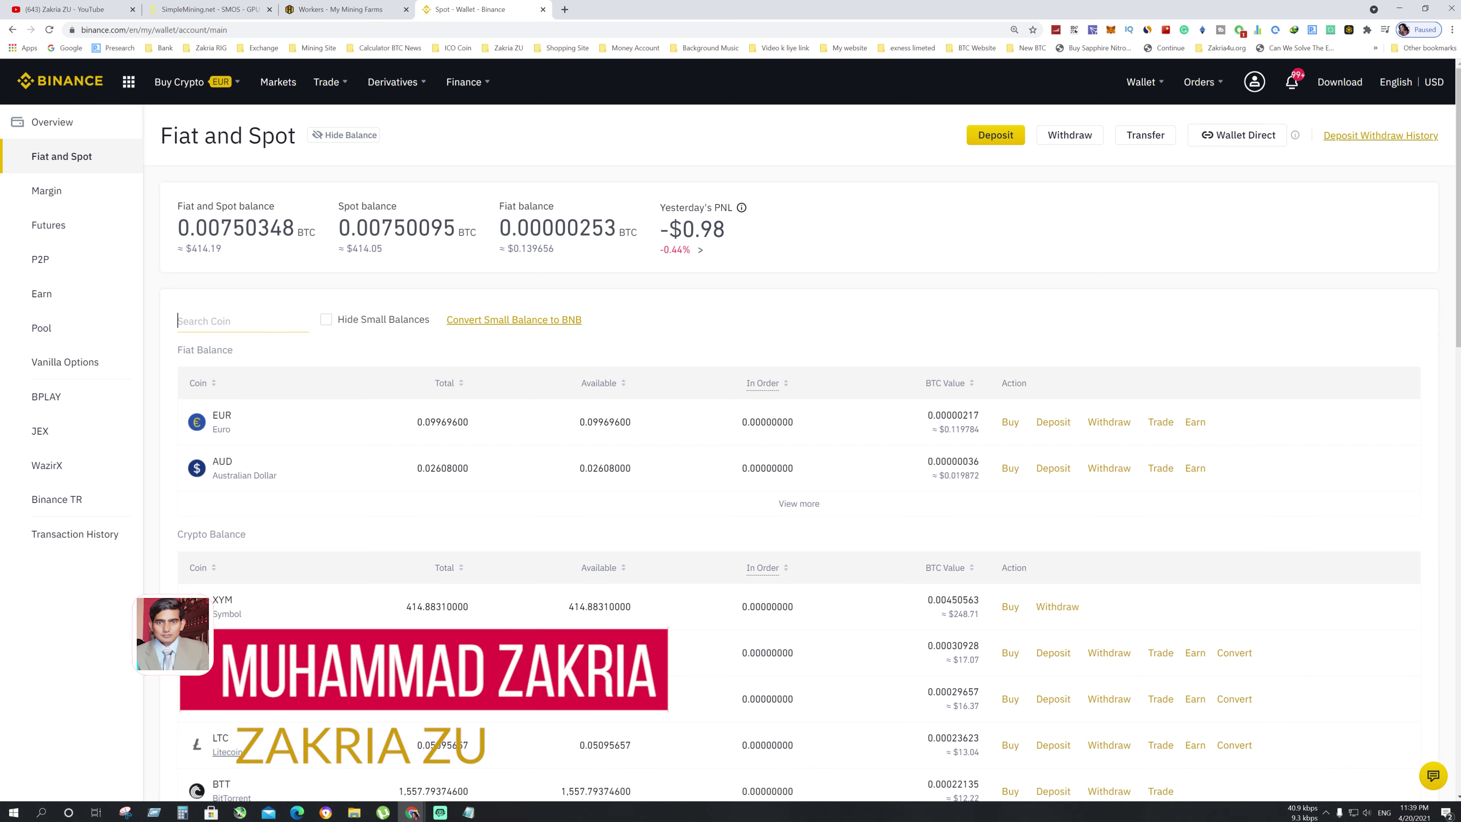
pyautogui.write('eth')
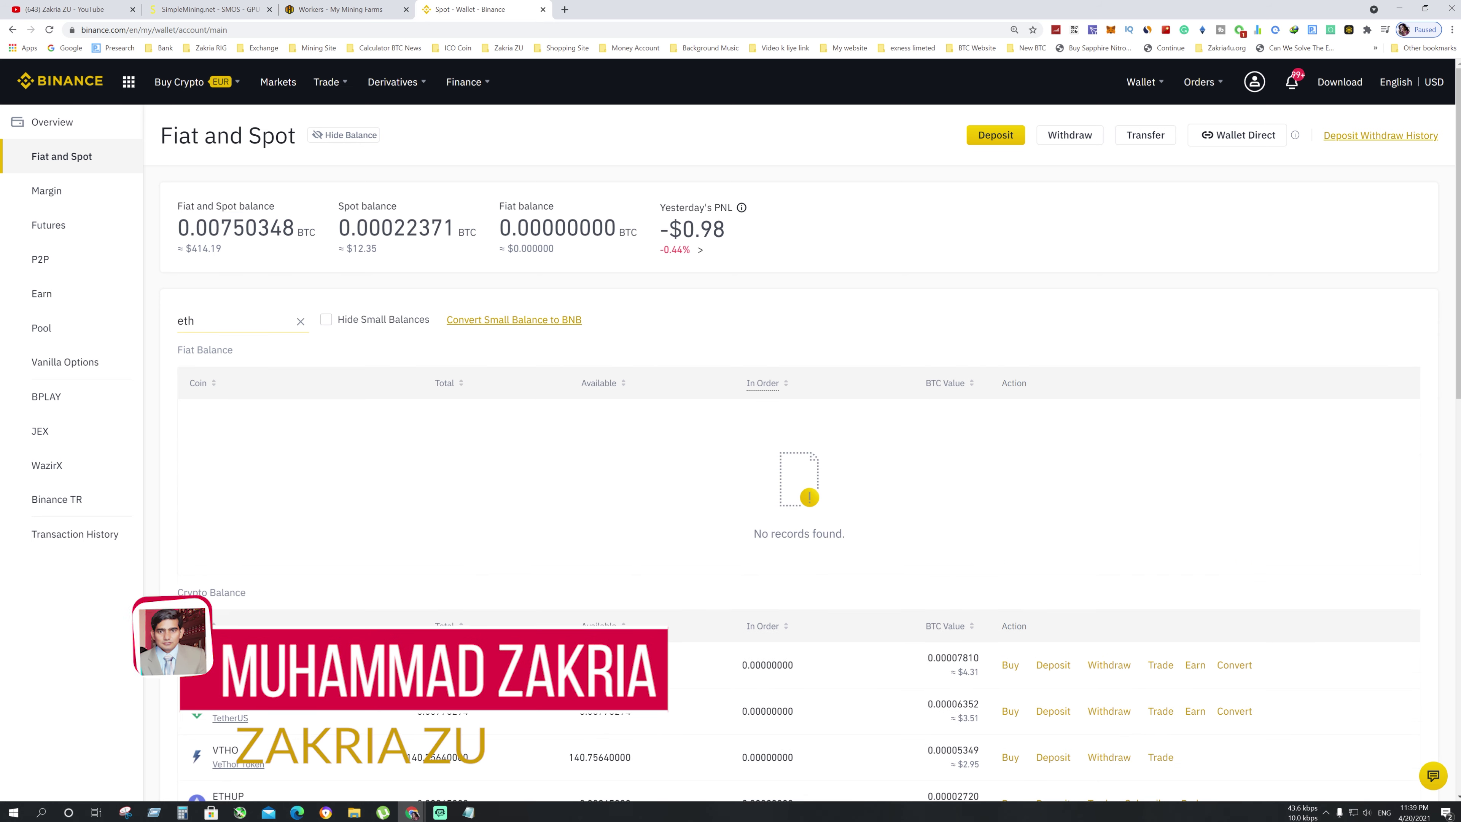
pyautogui.scroll(-4, 245, 372)
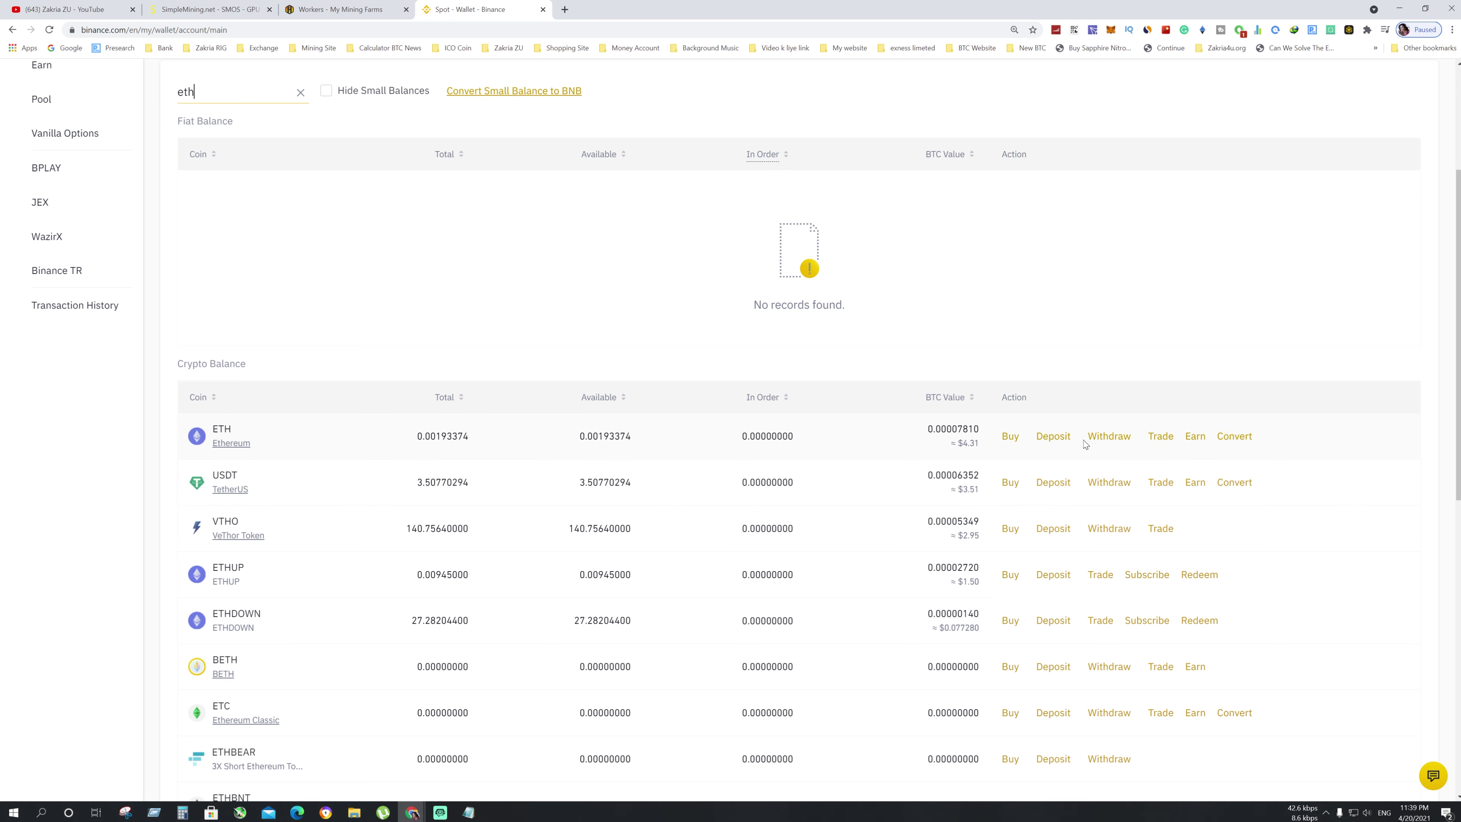
pyautogui.click(1109, 437)
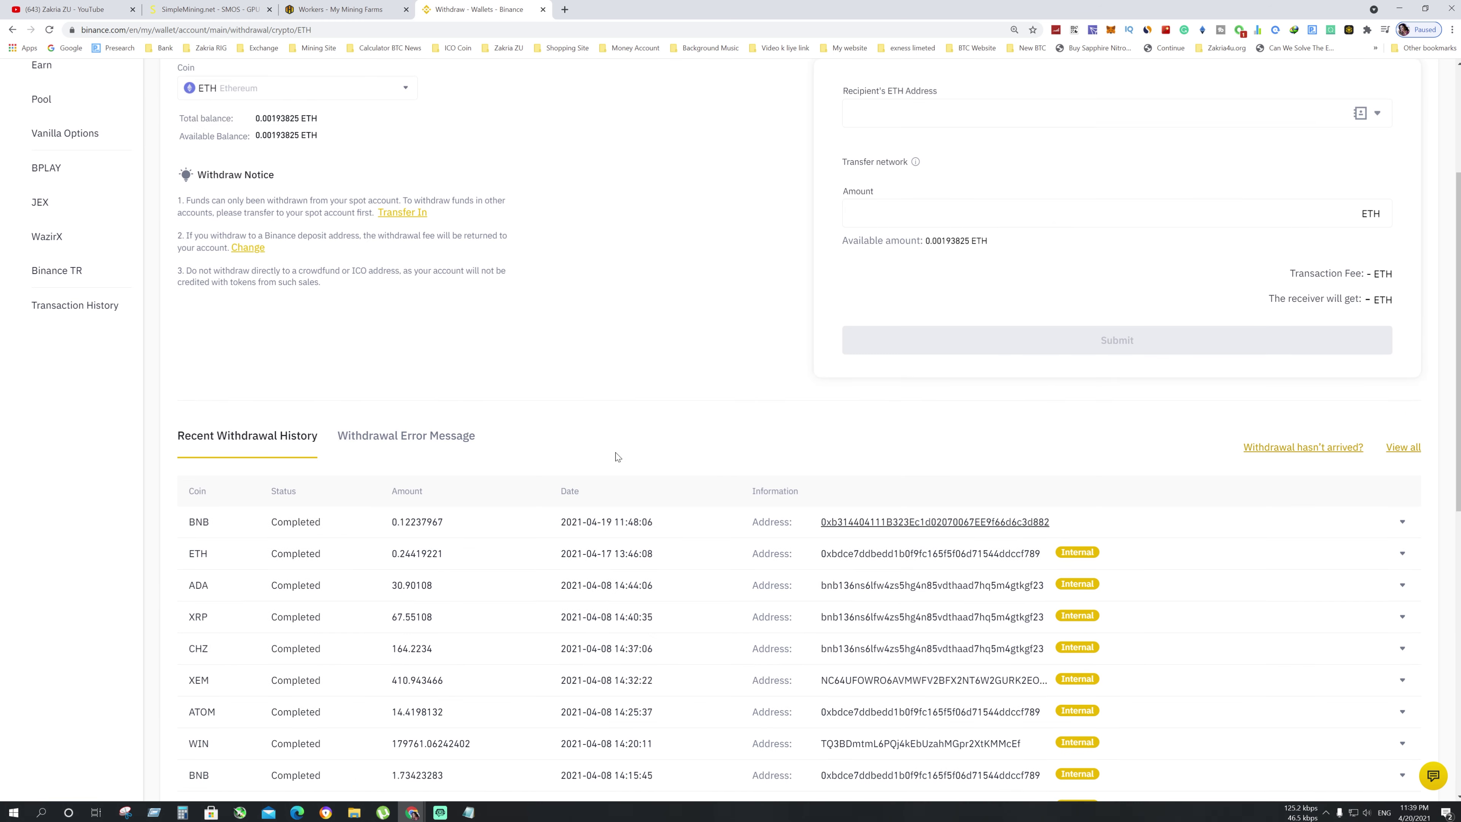
pyautogui.scroll(4, 616, 484)
pyautogui.scroll(-1, 620, 479)
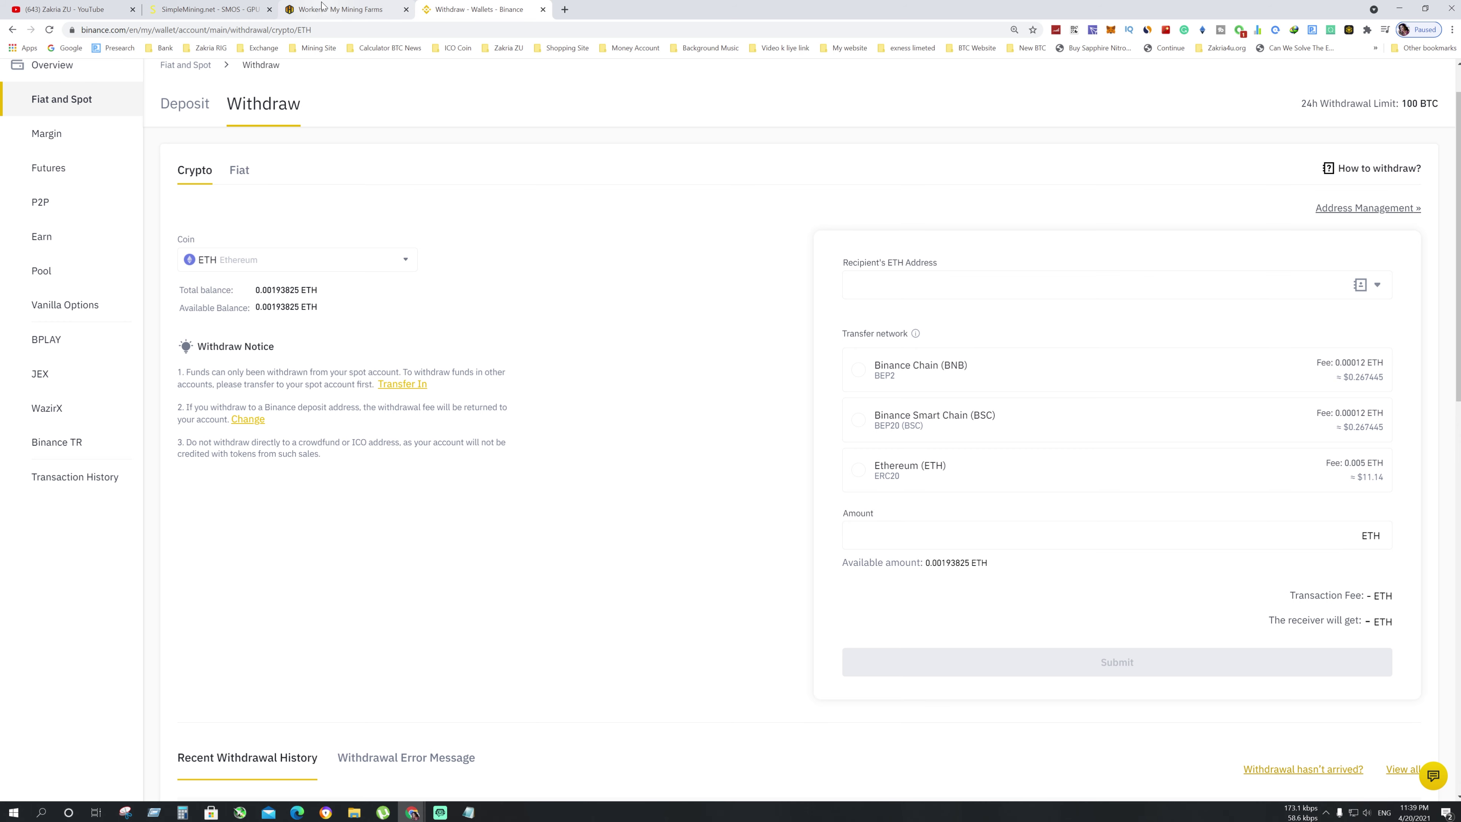
# Step: Close the LTC deposit details on SimpleMining and compare its deposit options with the Binance ETH withdrawal fees
pyautogui.click(209, 12)
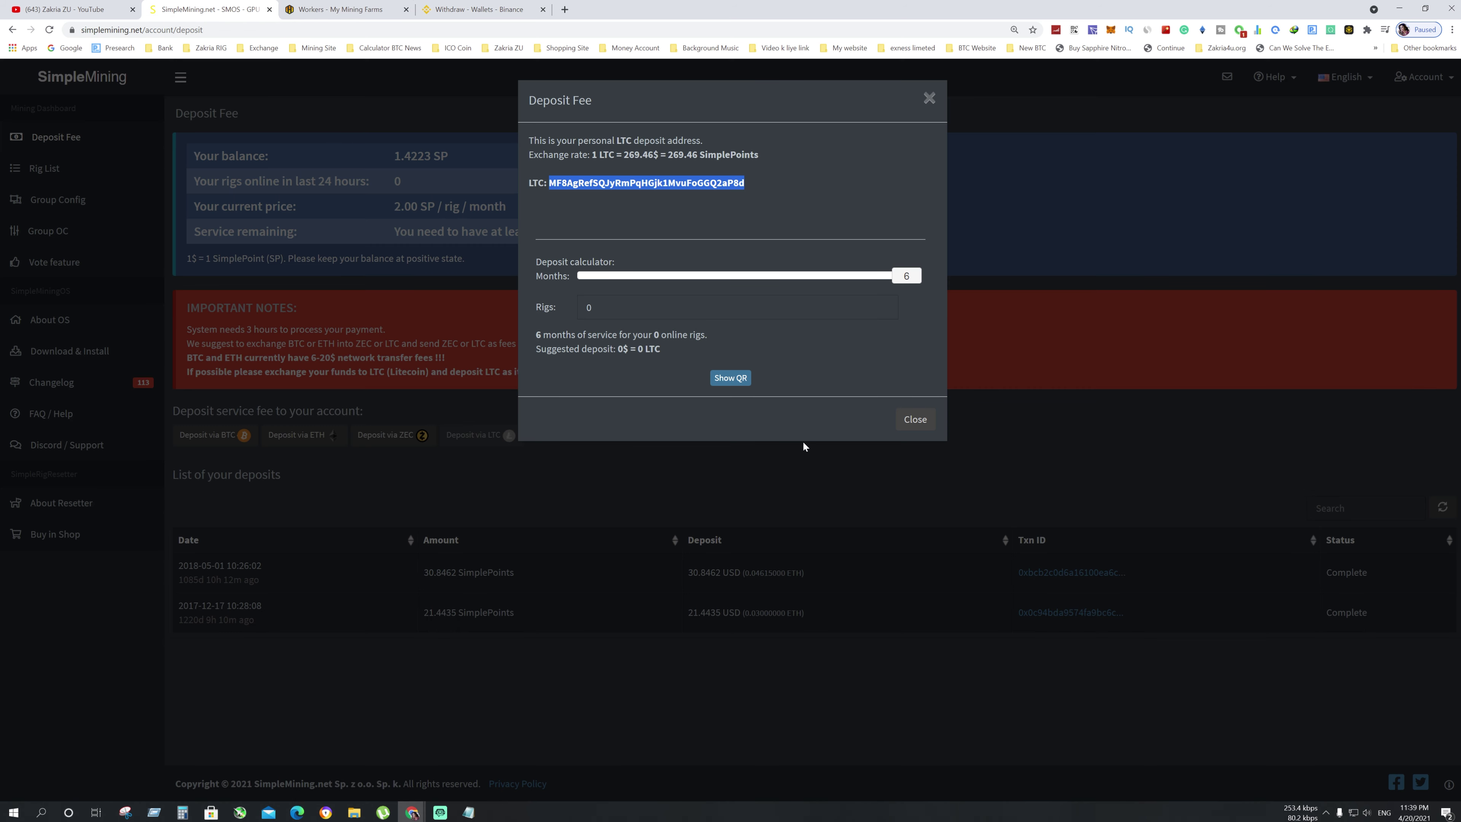
pyautogui.click(915, 419)
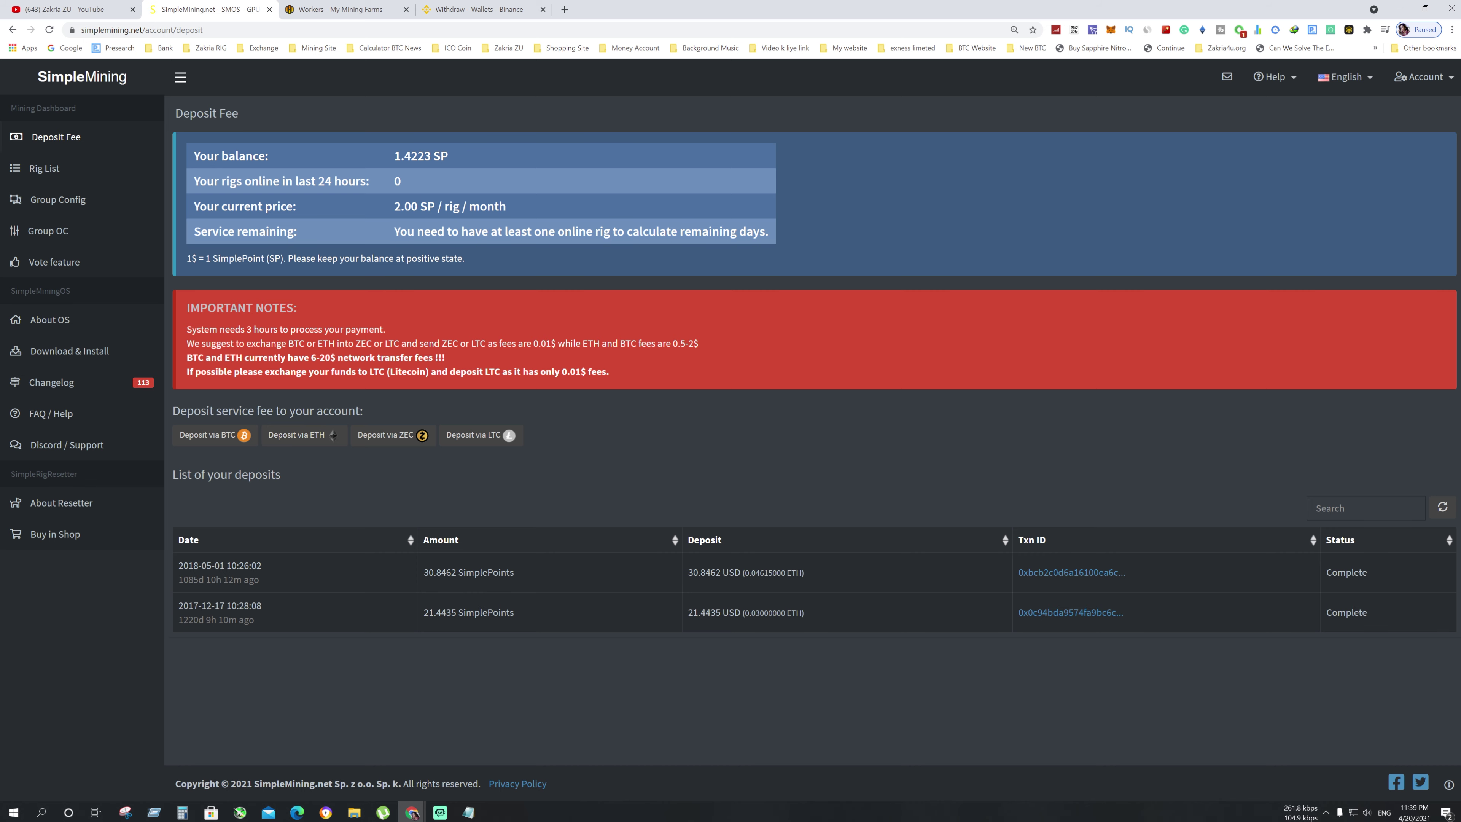
pyautogui.click(484, 11)
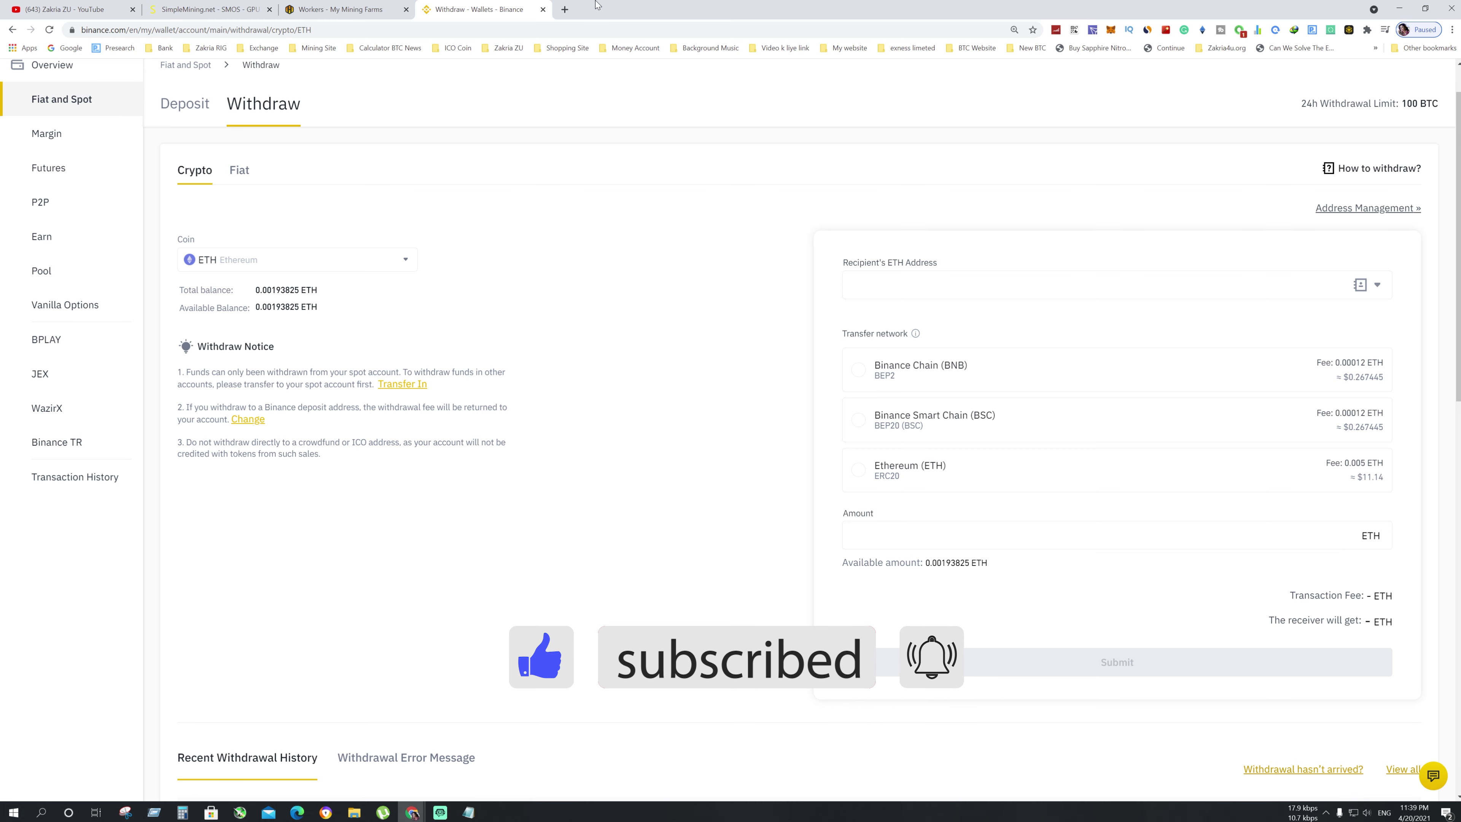
pyautogui.click(182, 5)
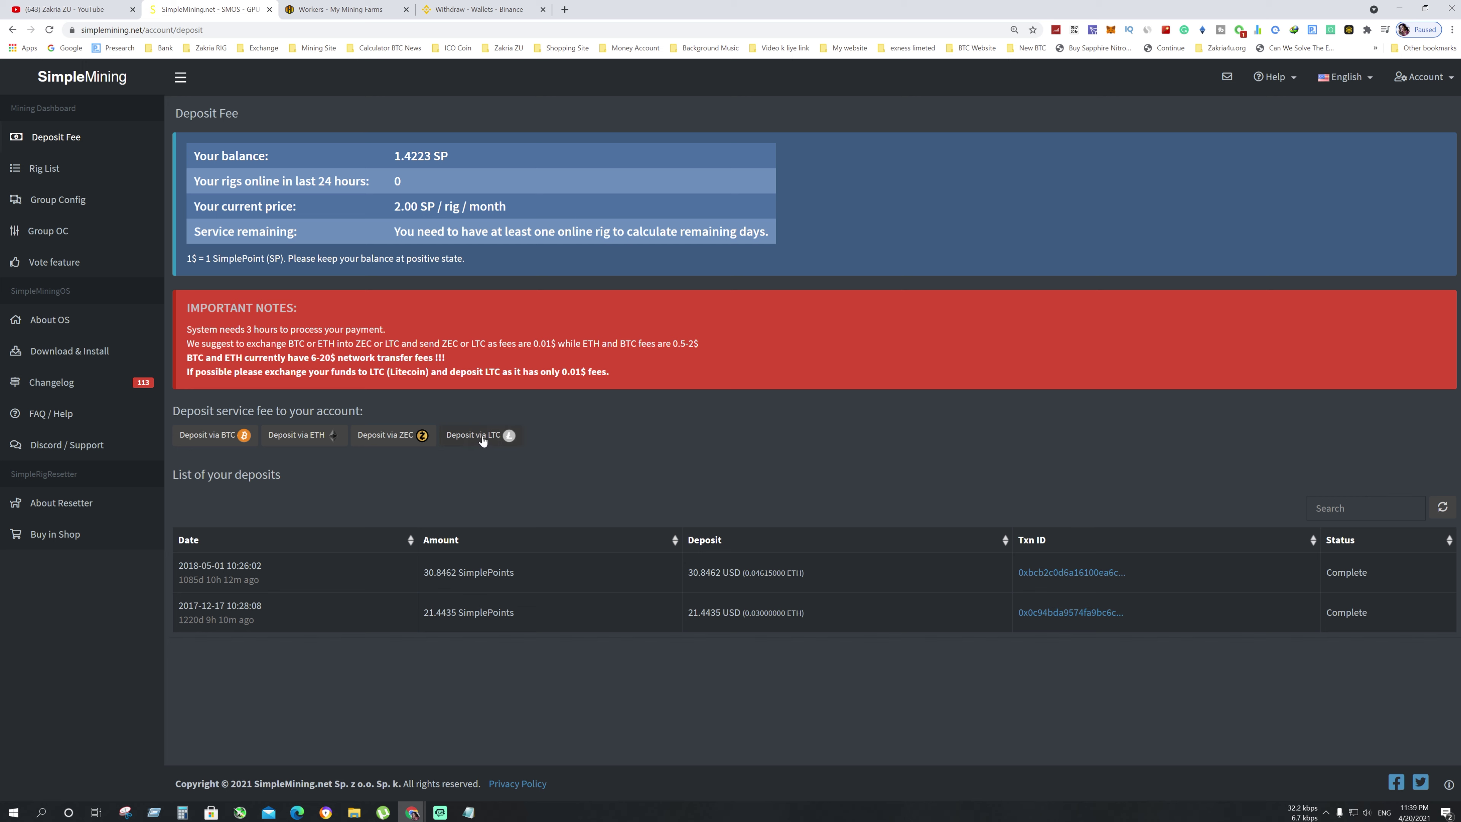
# Step: Open the Litecoin withdrawal form from the Binance Fiat and Spot wallet and choose the LTC transfer network
pyautogui.click(479, 9)
pyautogui.scroll(1, 300, 258)
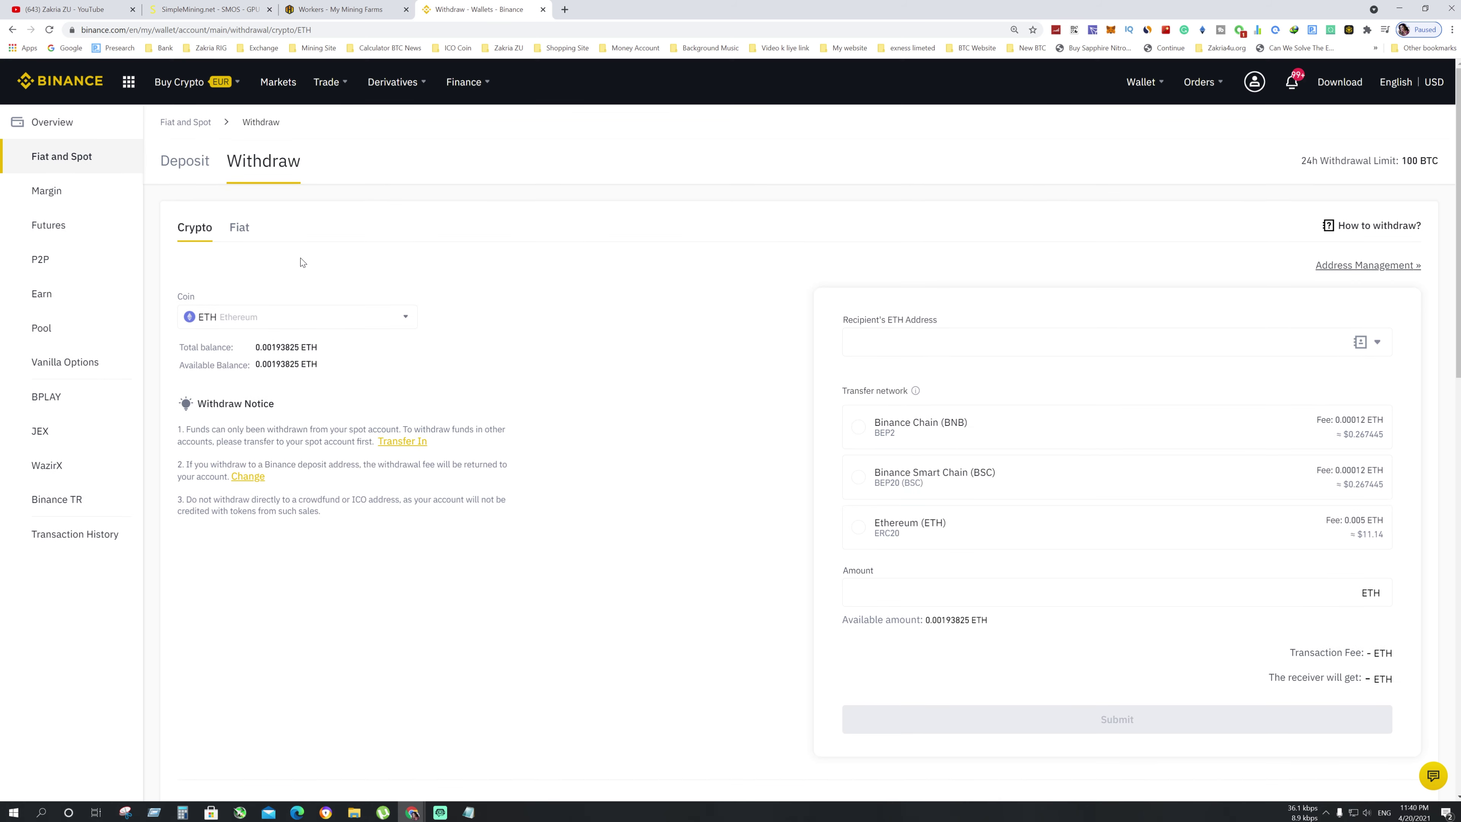
pyautogui.click(100, 166)
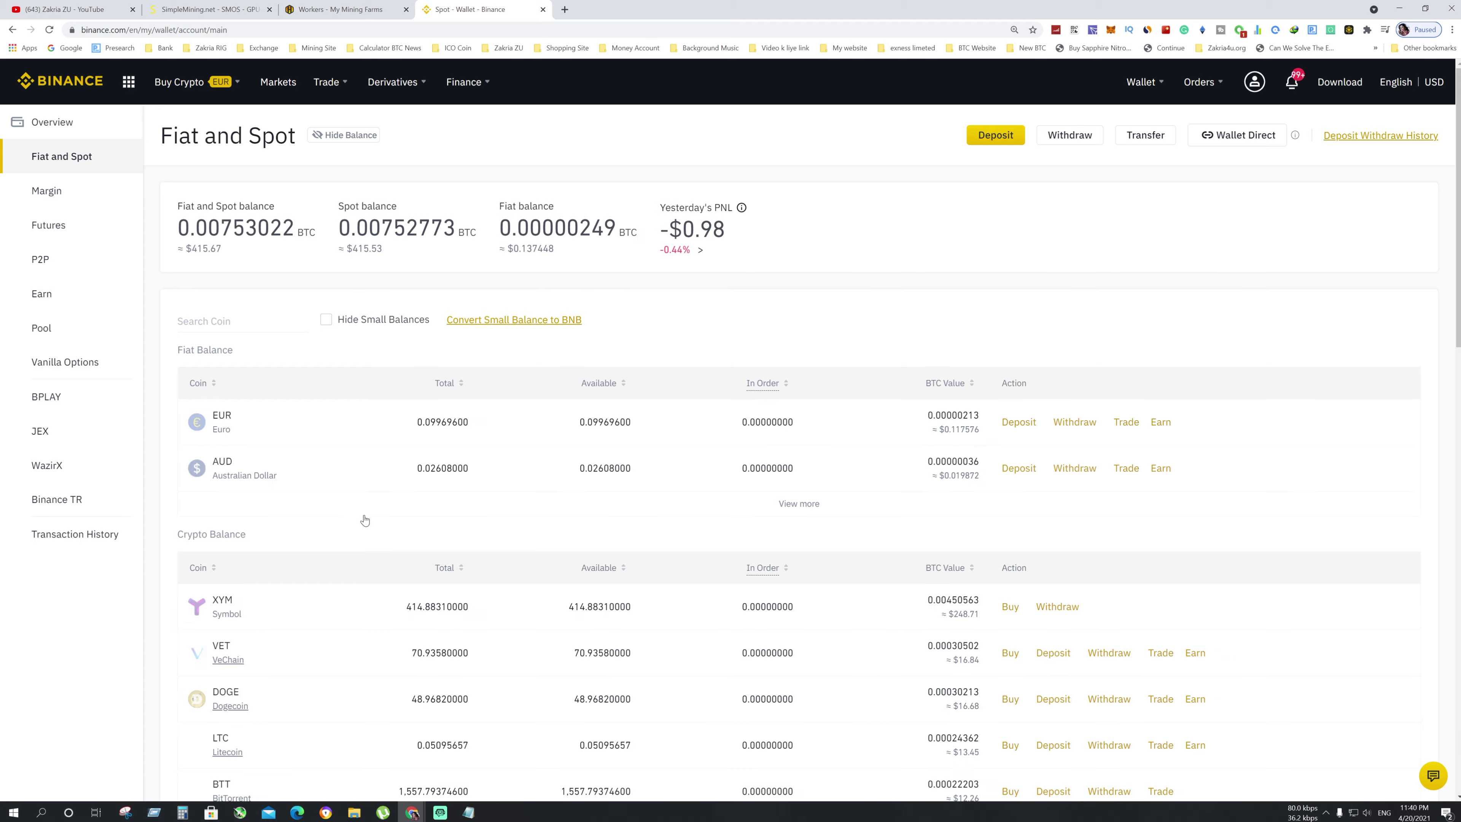
pyautogui.scroll(-6, 289, 485)
pyautogui.scroll(-2, 289, 485)
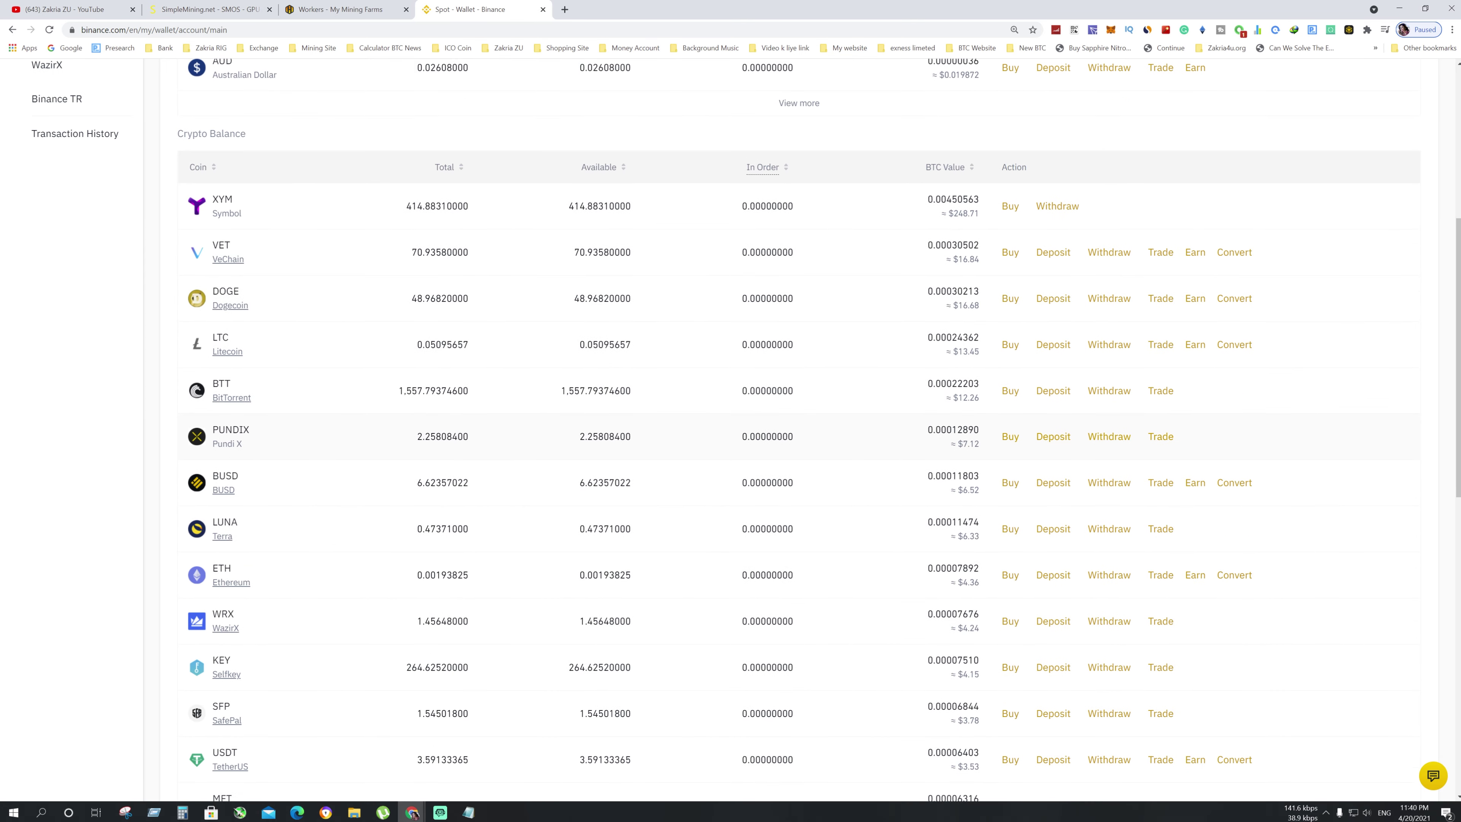
pyautogui.scroll(-1, 249, 460)
pyautogui.scroll(1, 245, 500)
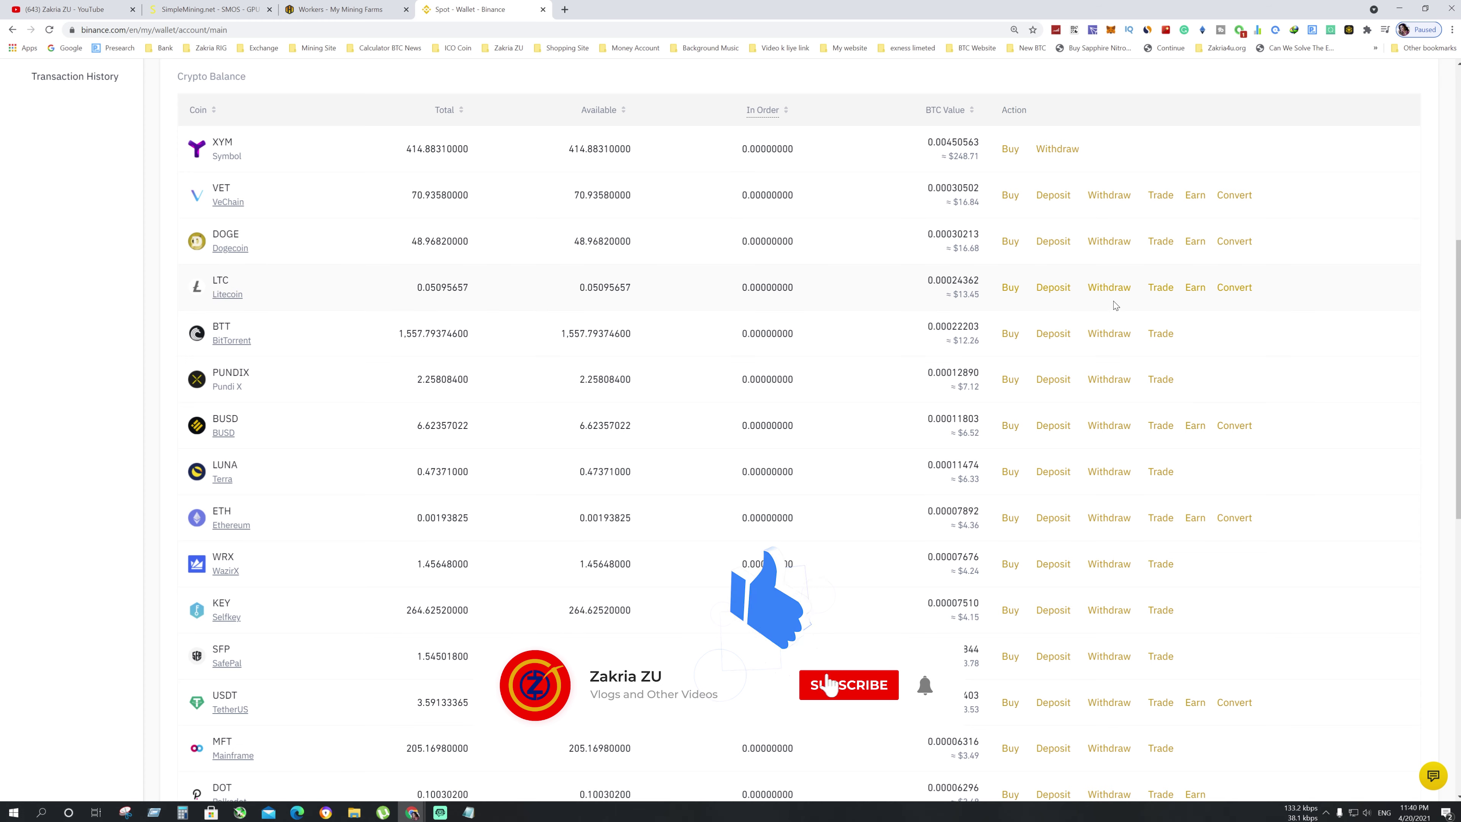
pyautogui.click(1109, 287)
pyautogui.scroll(6, 966, 346)
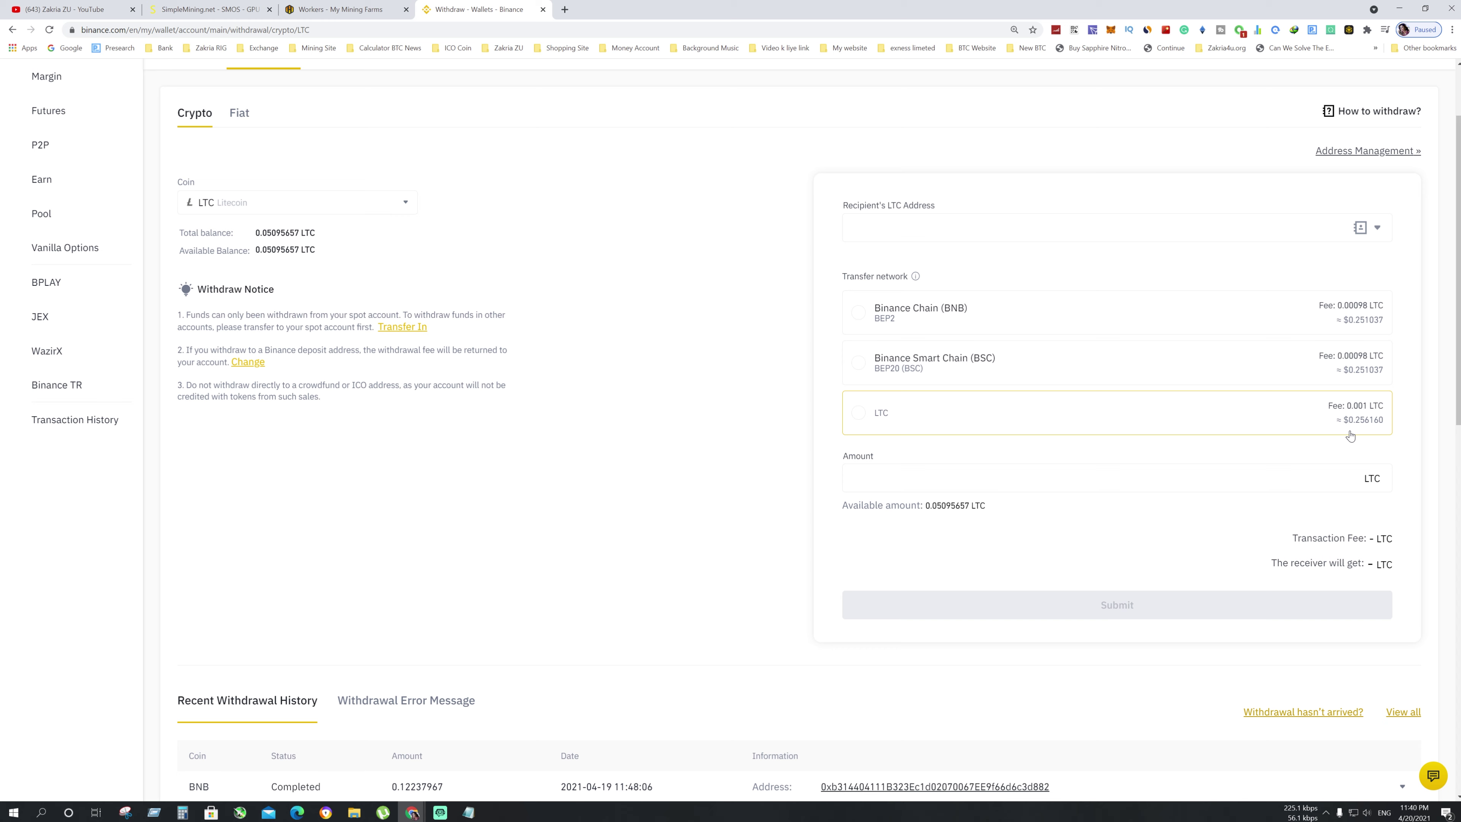
pyautogui.click(888, 417)
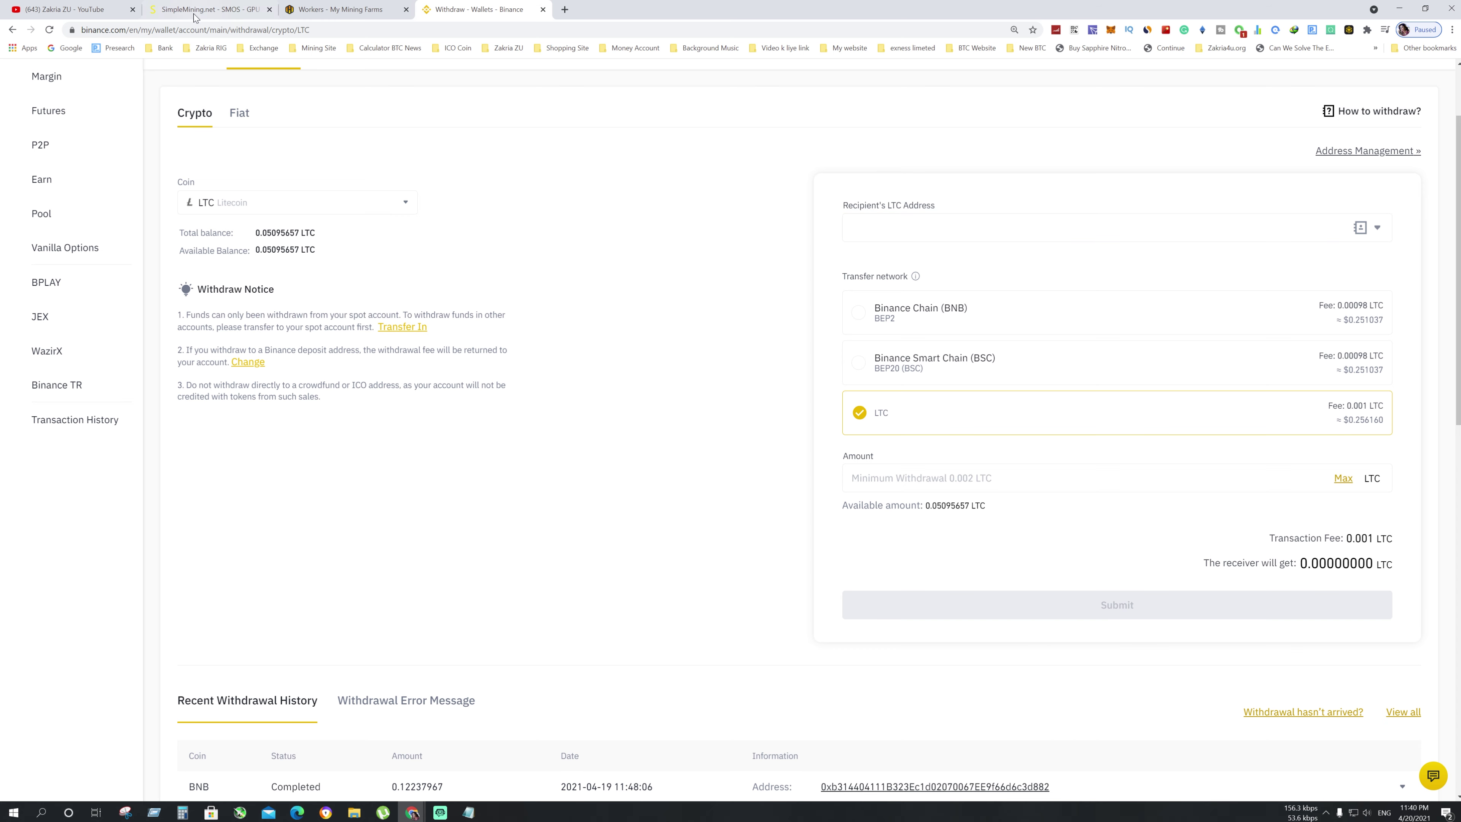
# Step: Copy the personal LTC deposit address from SimpleMining into the recipient's LTC address of the Binance withdrawal
pyautogui.click(207, 10)
pyautogui.click(475, 435)
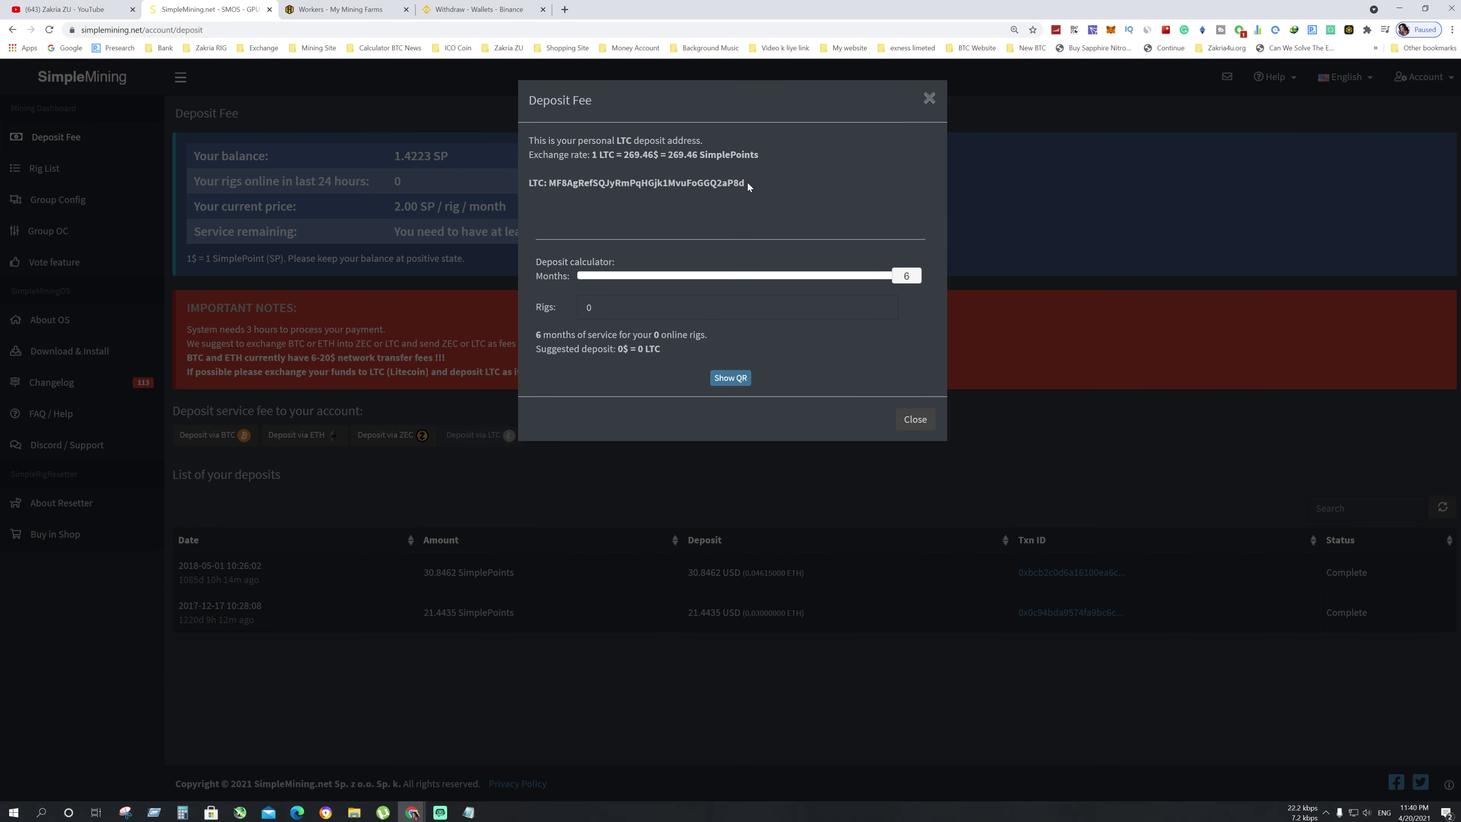
pyautogui.moveTo(745, 183); pyautogui.dragTo(547, 183)
pyautogui.rightClick(555, 183)
pyautogui.click(593, 198)
pyautogui.click(479, 7)
pyautogui.click(932, 231)
pyautogui.rightClick(897, 226)
pyautogui.click(943, 307)
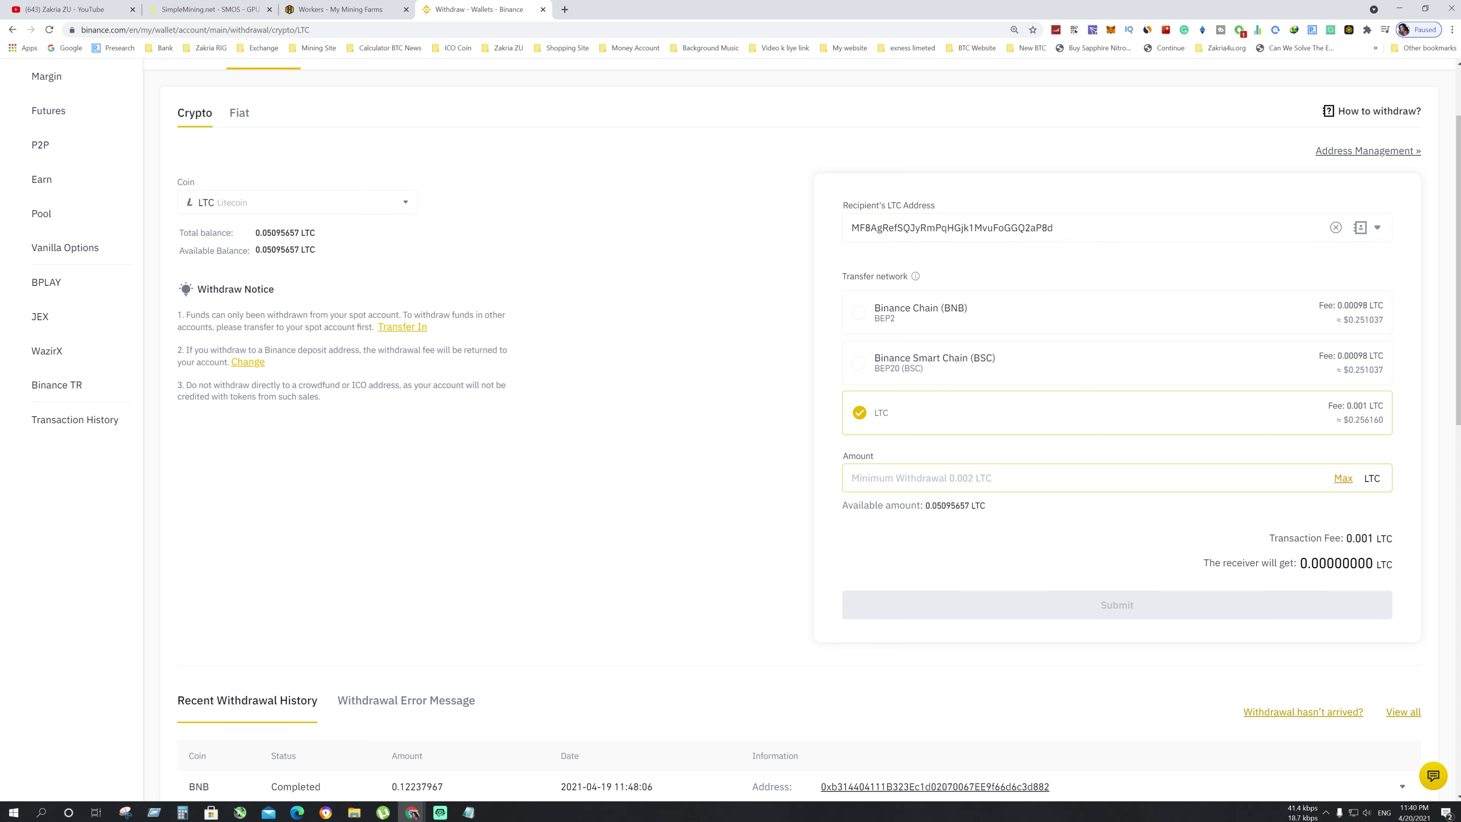
# Step: Set the withdrawal amount to the maximum, 0.05095657 LTC
pyautogui.click(1342, 478)
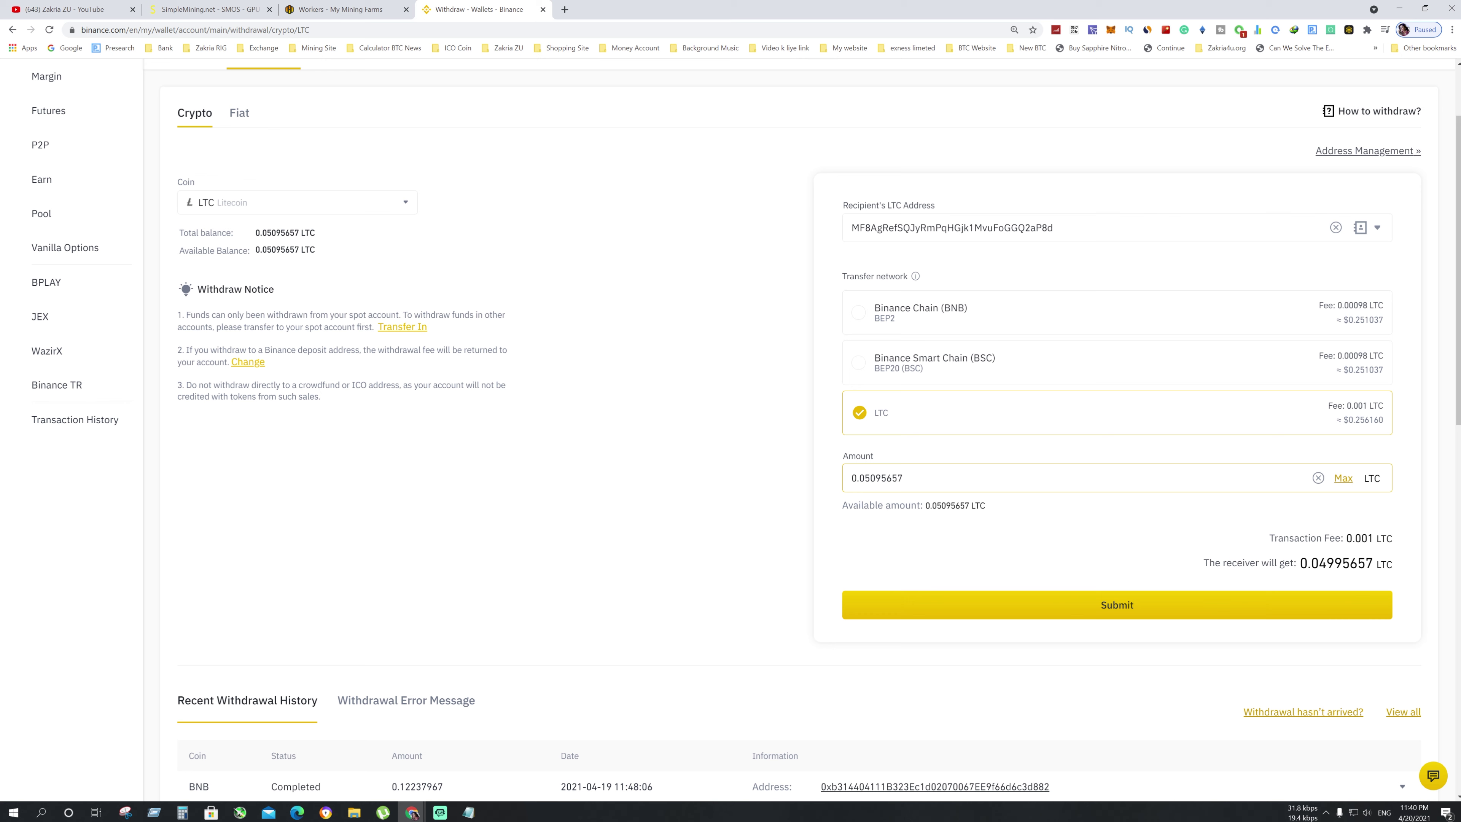
pyautogui.hotkey('ctrl', 'shift', 'Left')
pyautogui.hotkey('ctrl', 'shift', 'Left')
# Step: Replace the recipient's LTC address in the Binance withdrawal with the personal LTC deposit address from Hive OS billing
pyautogui.click(333, 8)
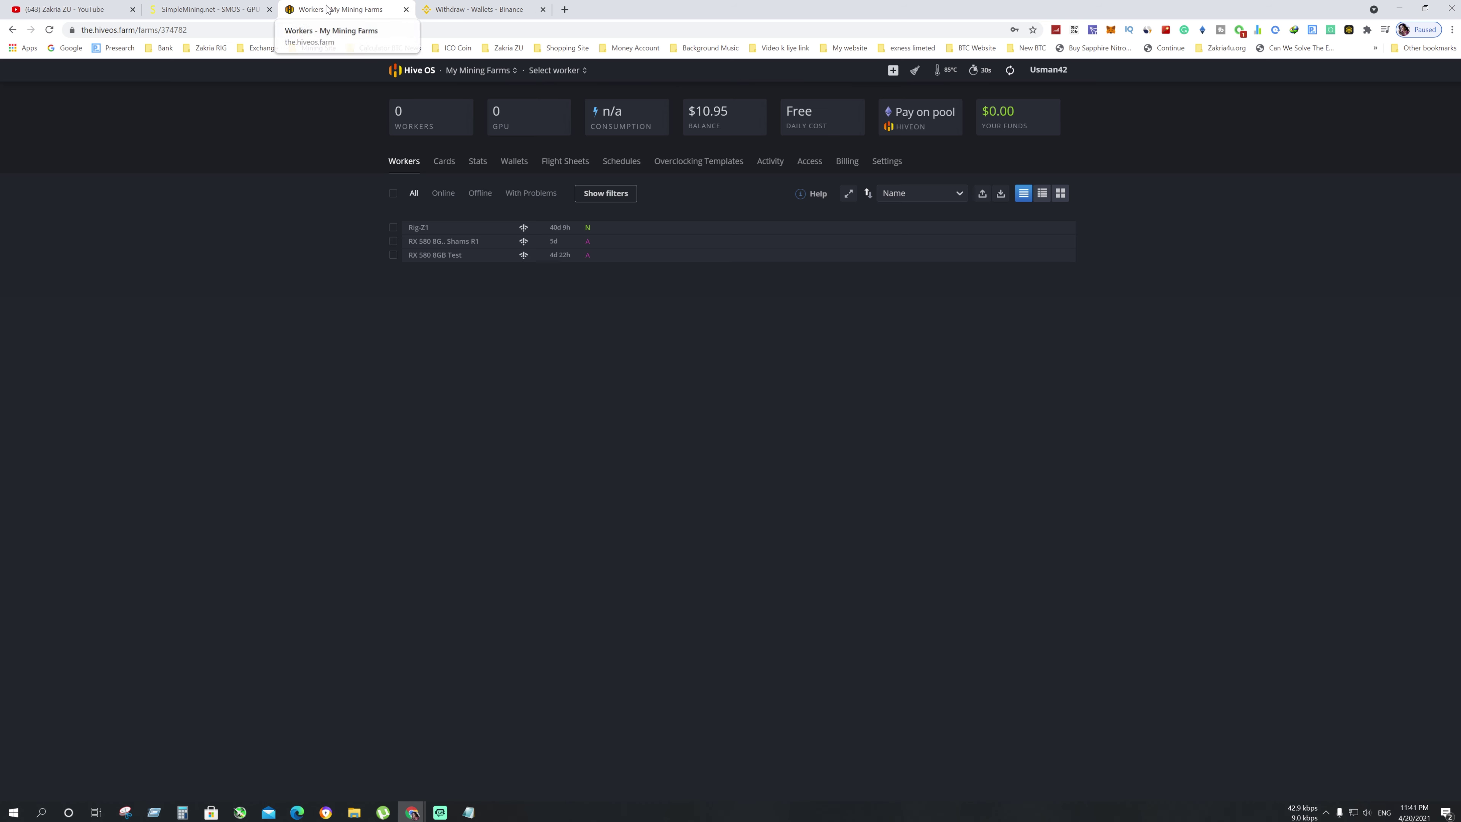
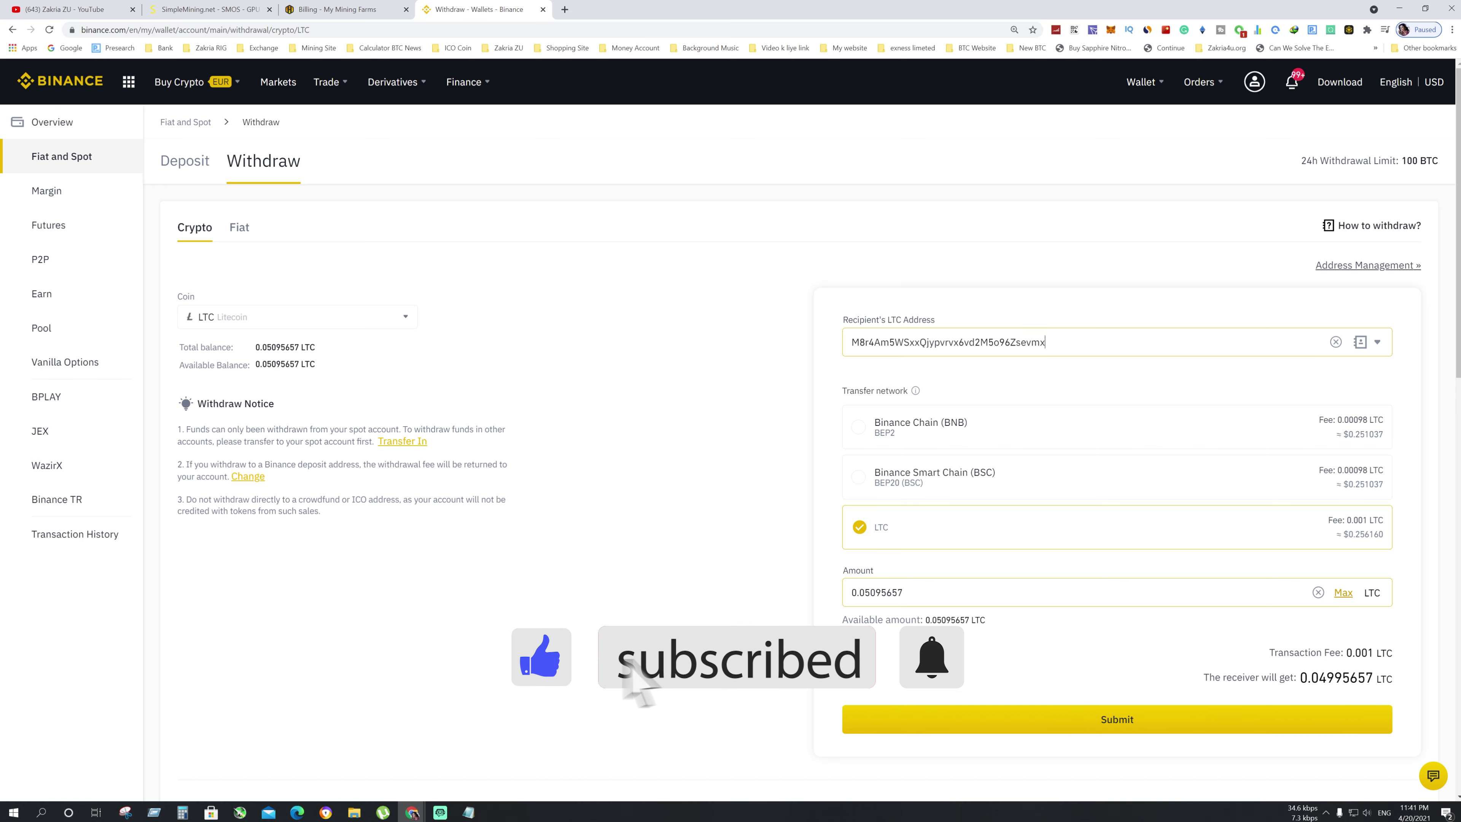
pyautogui.scroll(-1, 864, 606)
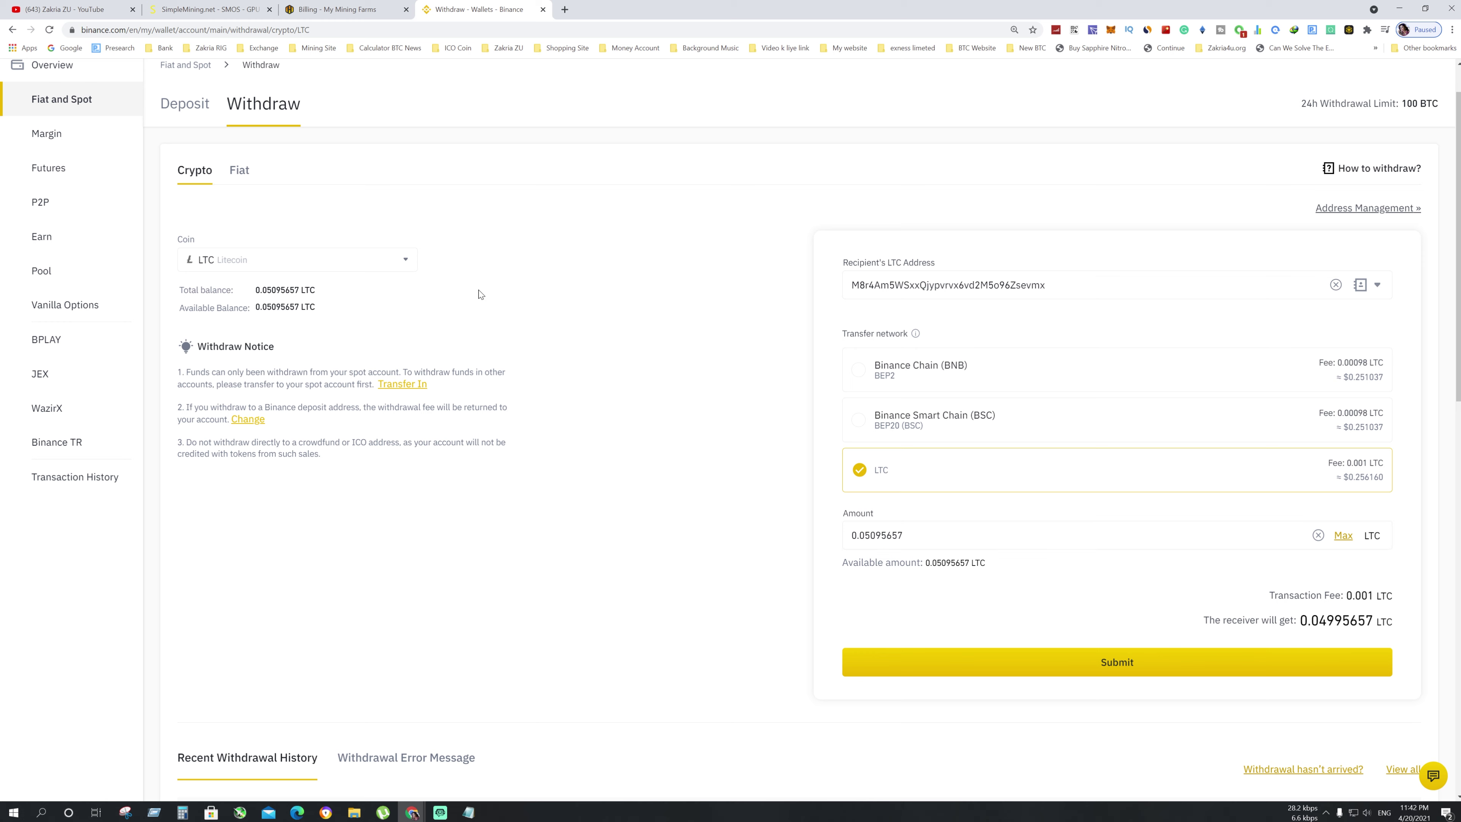
# Step: Switch to the Hive OS billing page and examine the coins supported for Hive personal address deposits
pyautogui.click(324, 9)
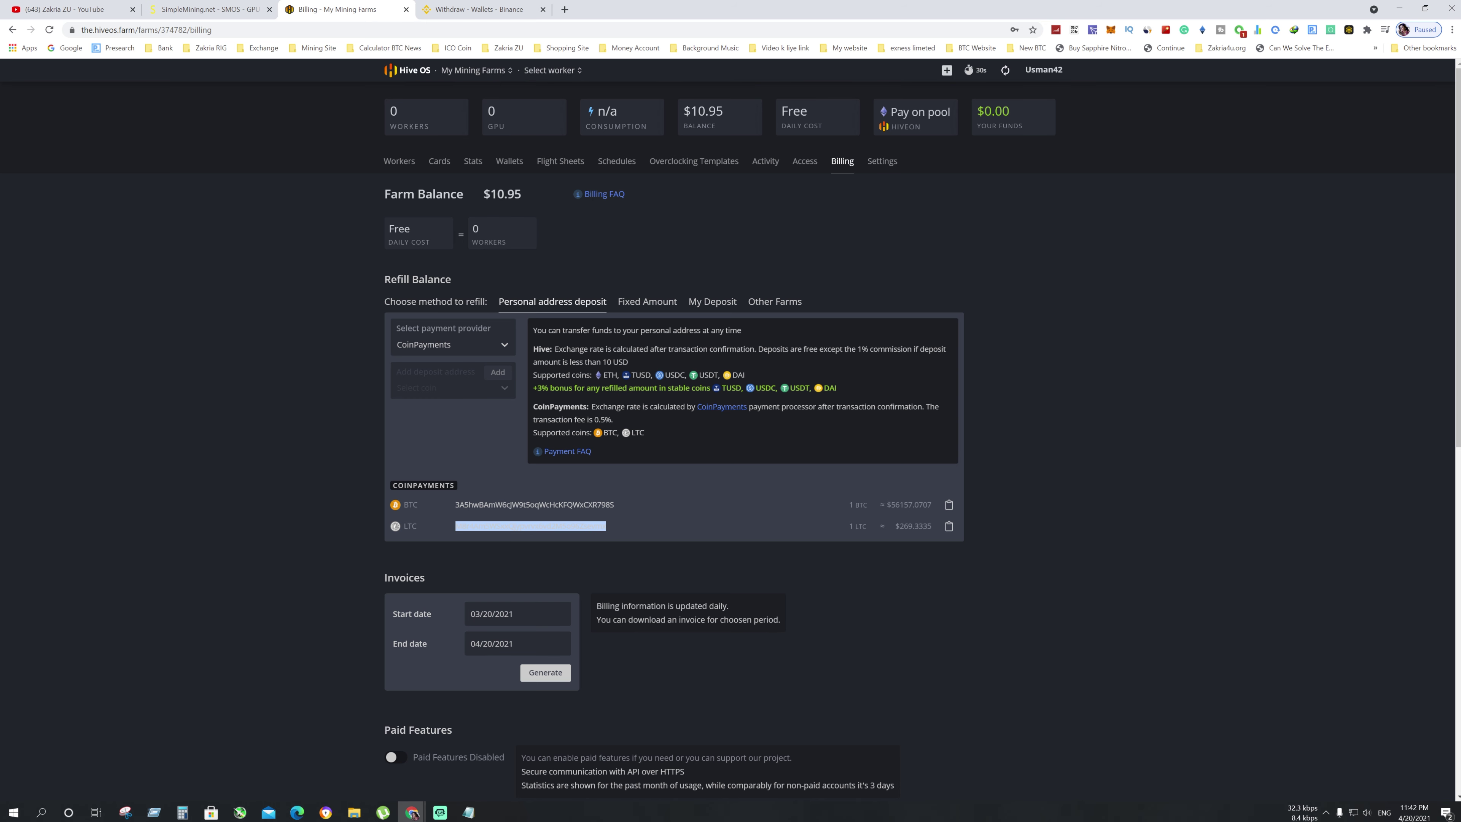
pyautogui.moveTo(607, 375); pyautogui.dragTo(616, 375)
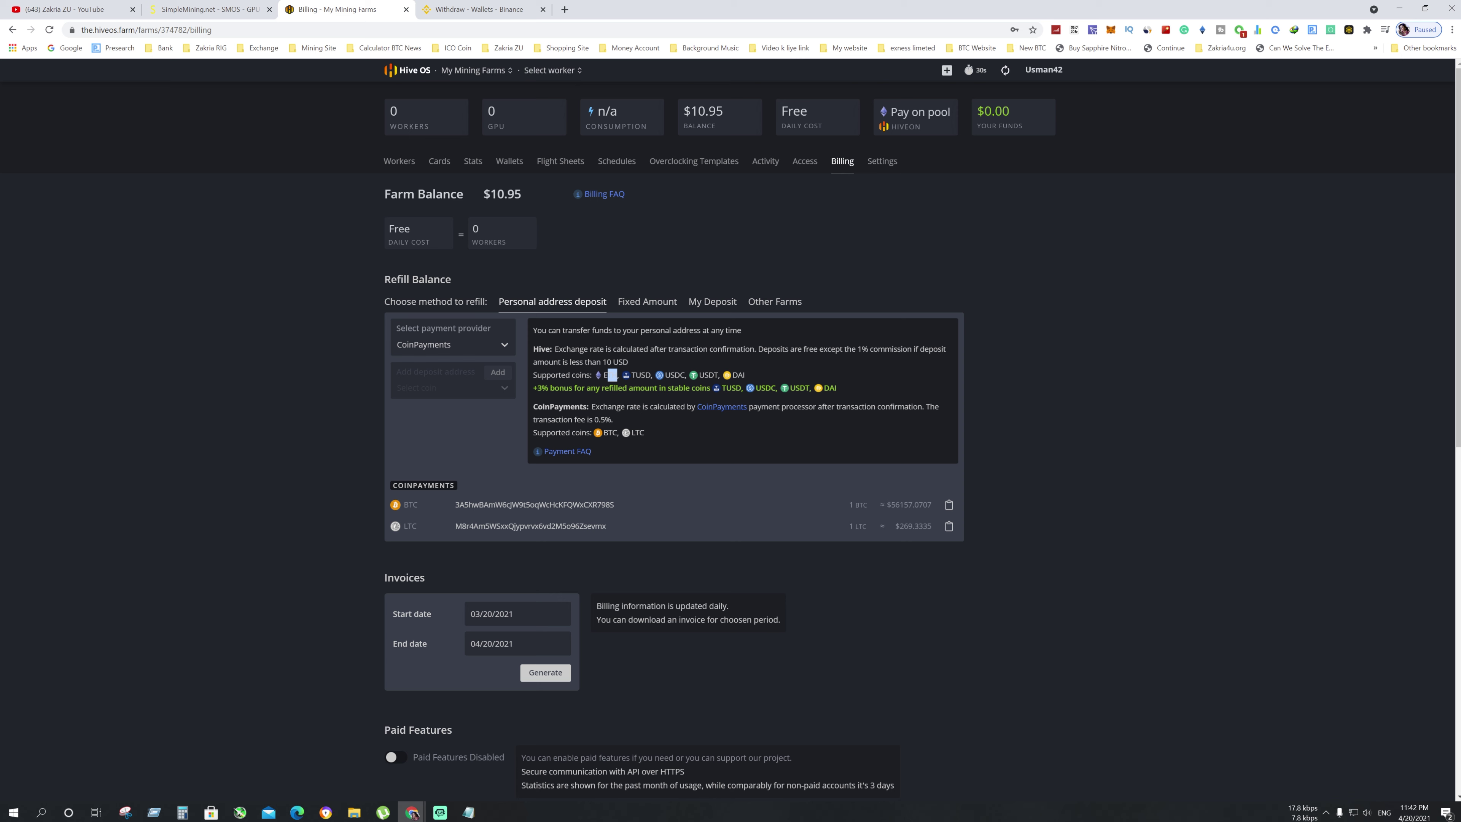
pyautogui.moveTo(698, 375); pyautogui.dragTo(745, 375)
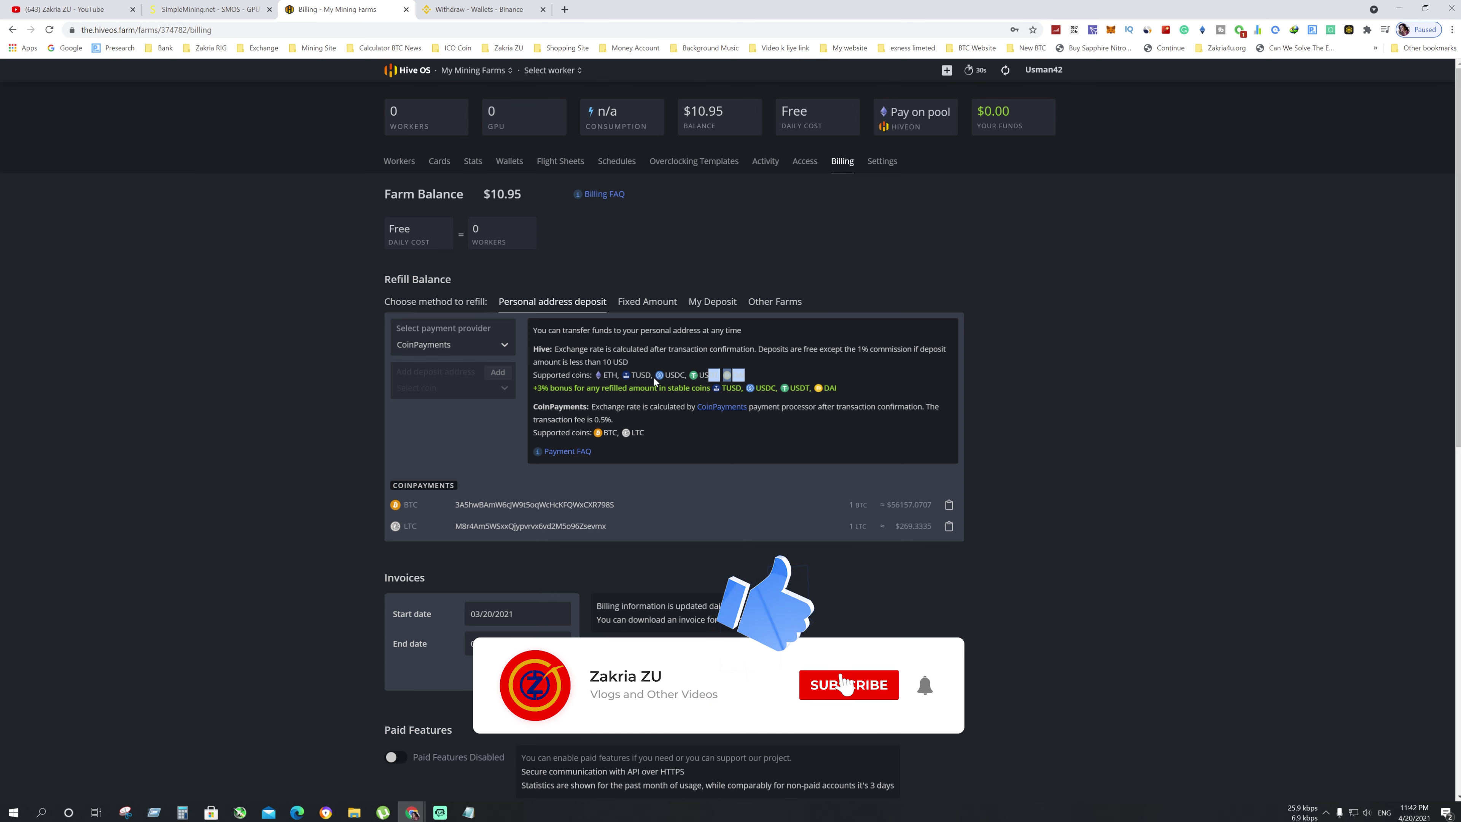
pyautogui.moveTo(654, 381); pyautogui.dragTo(587, 375)
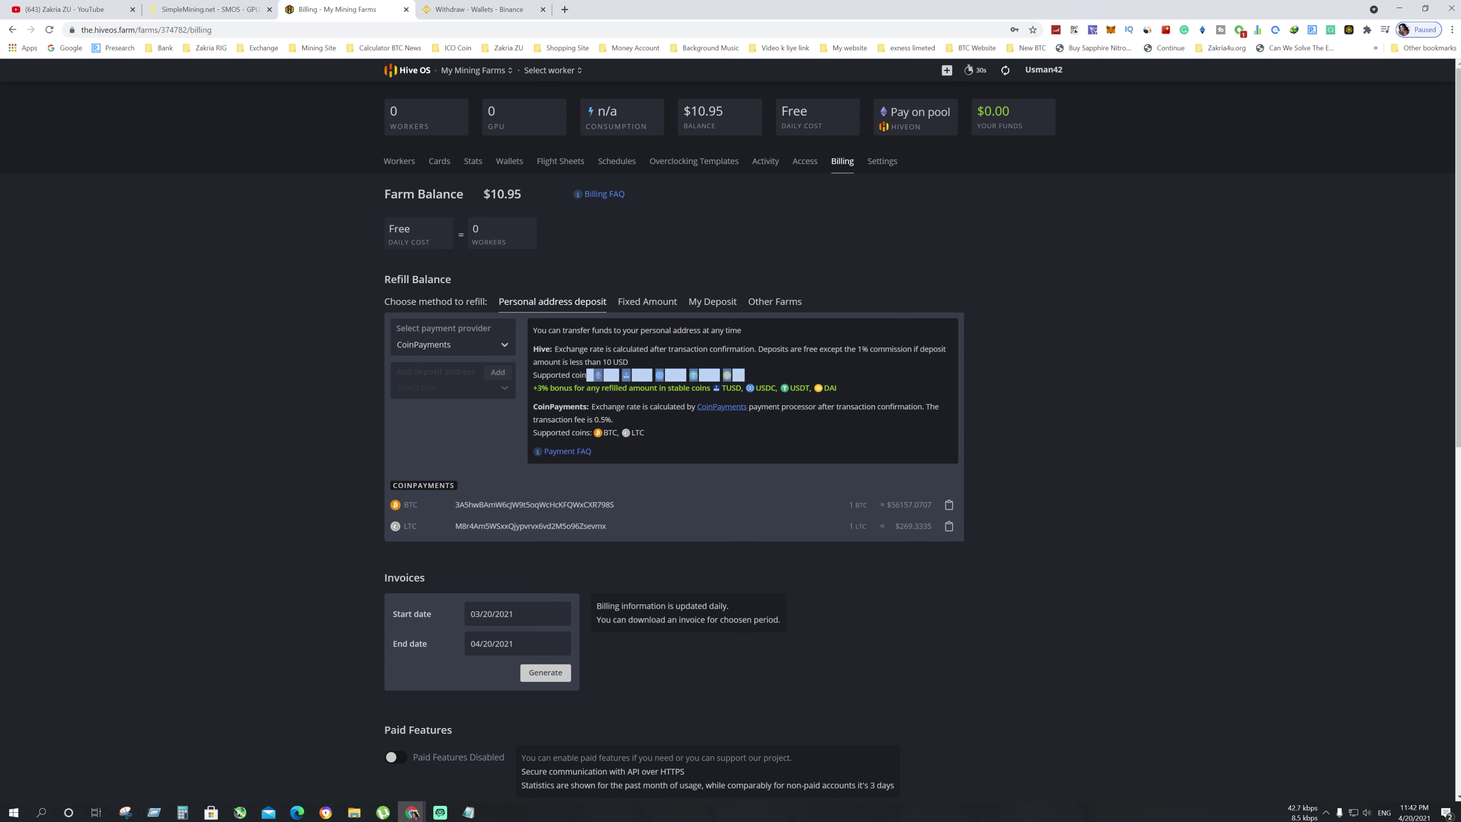
# Step: Add an ETH deposit address with Hive as the payment provider and review the listed Hive deposit addresses
pyautogui.click(507, 344)
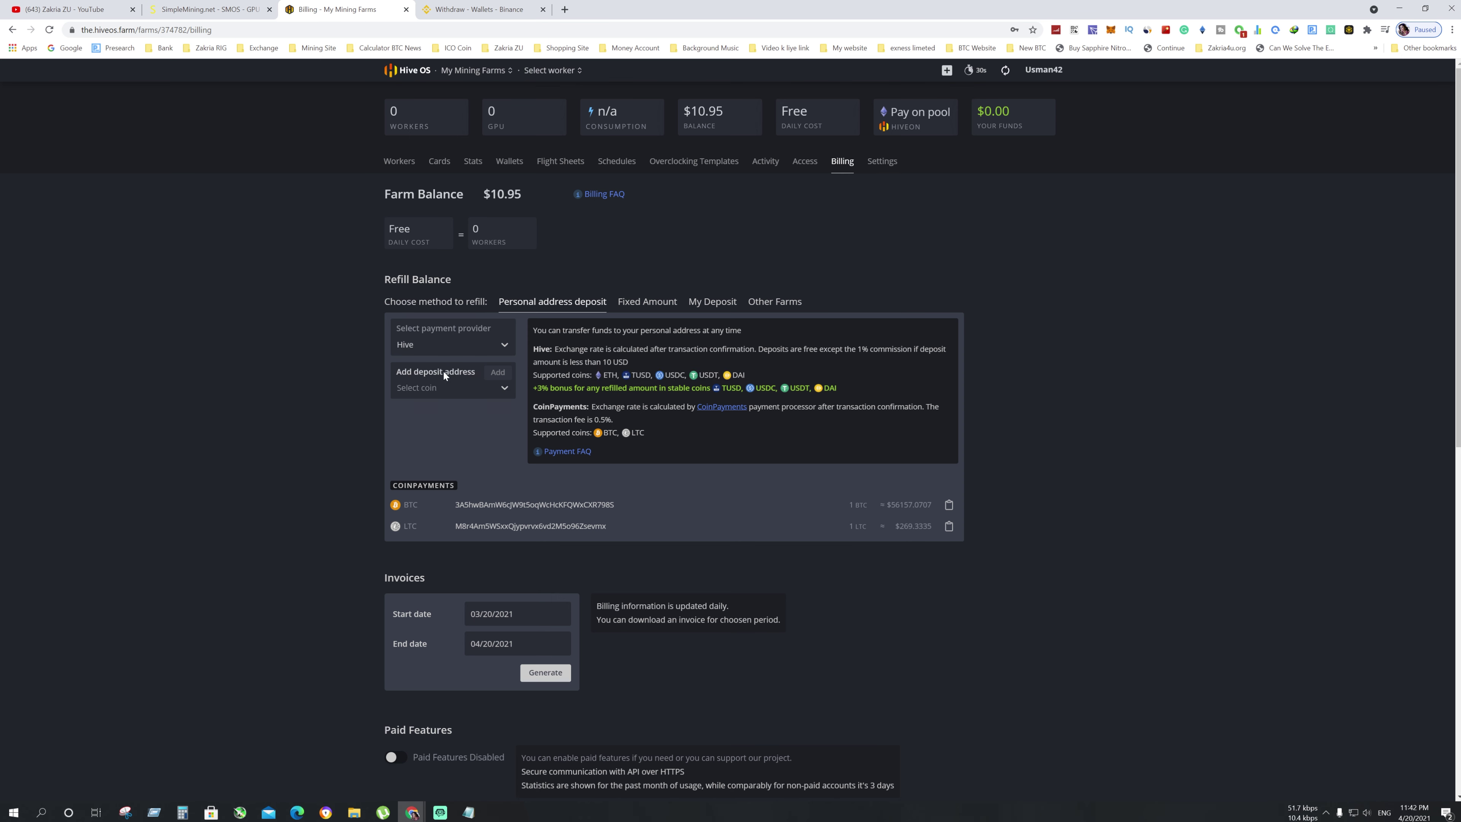
pyautogui.click(443, 371)
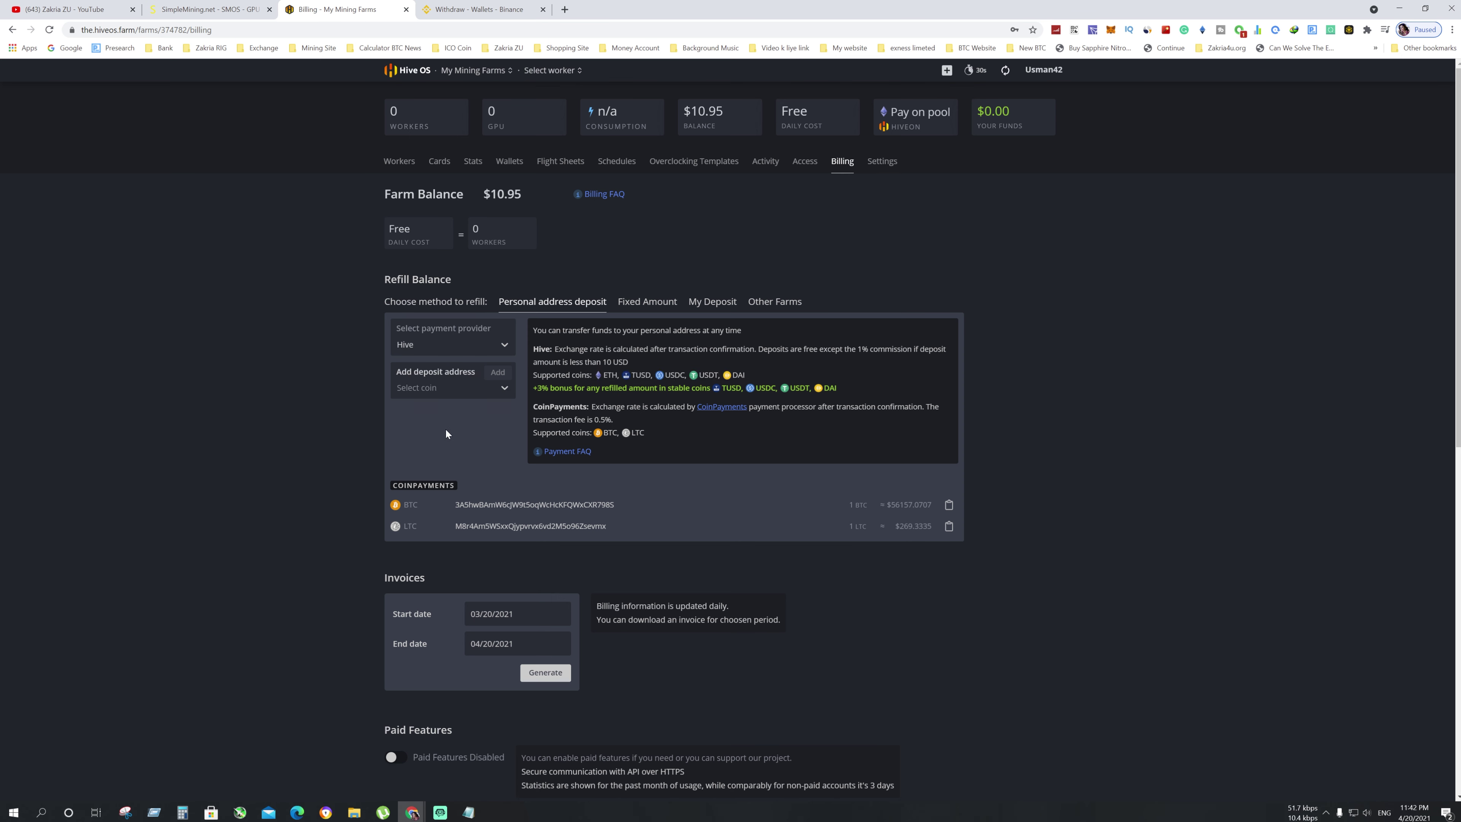
pyautogui.click(501, 386)
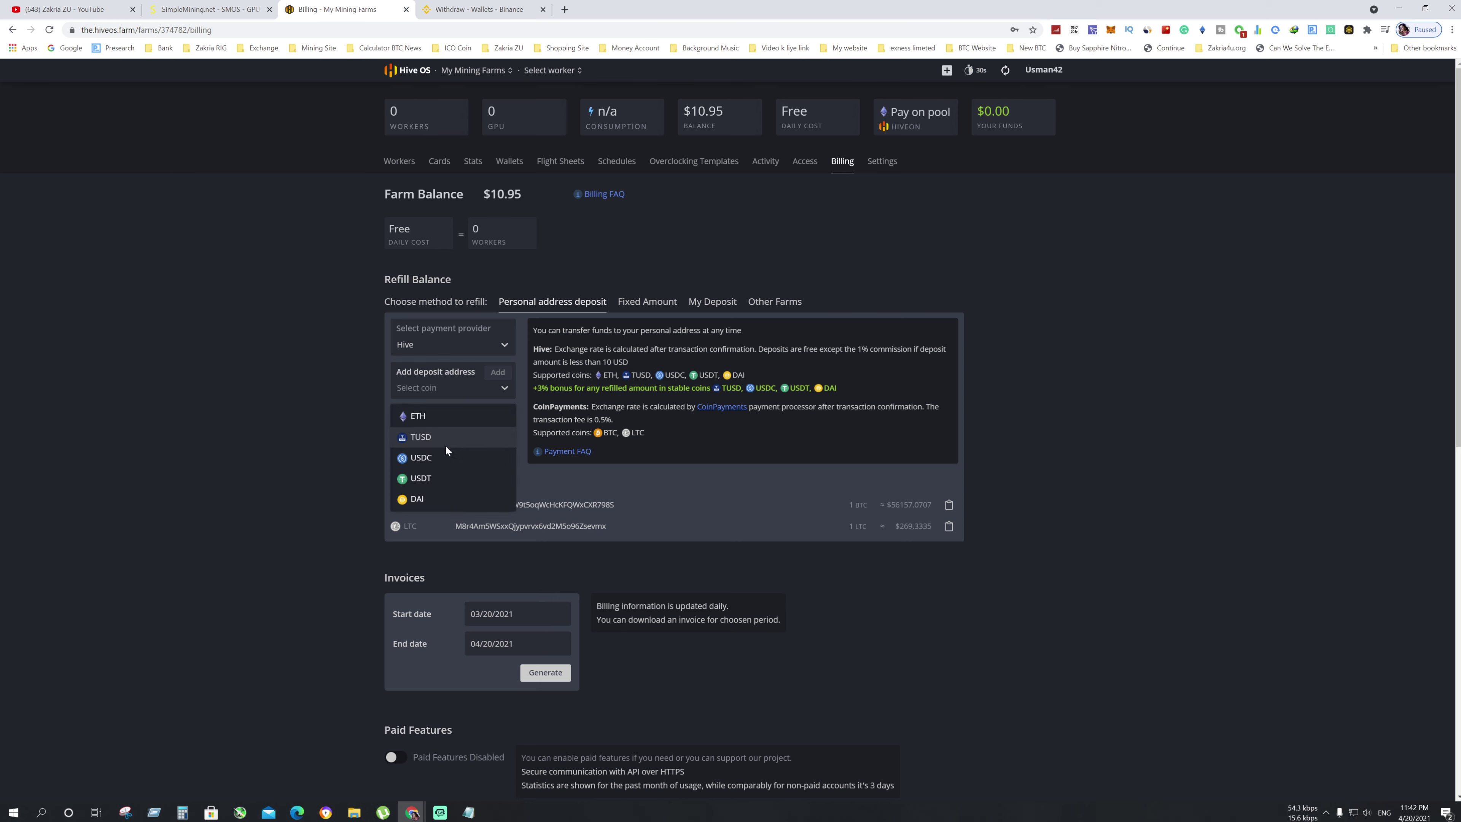
pyautogui.click(449, 416)
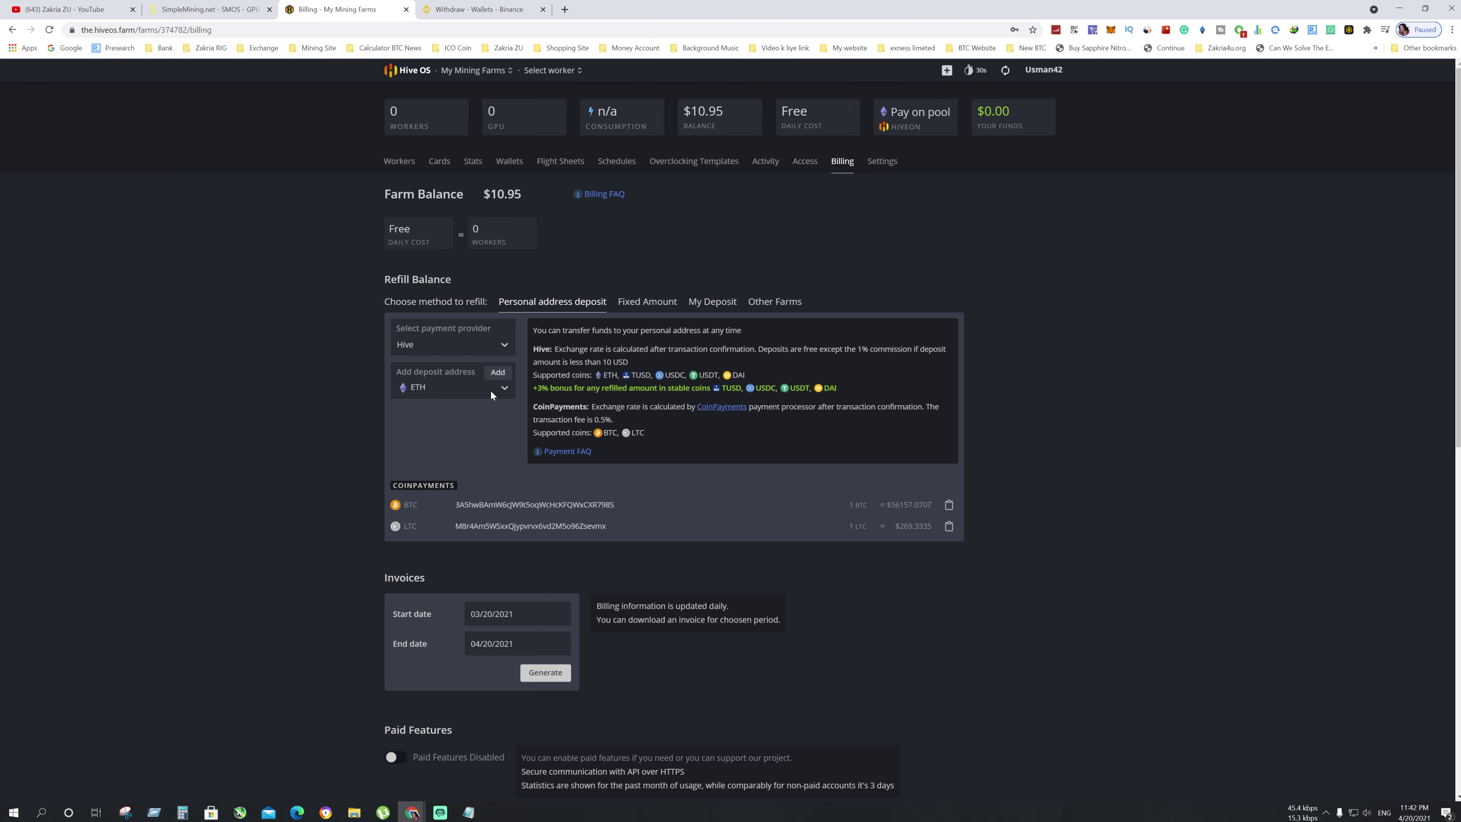
pyautogui.click(502, 372)
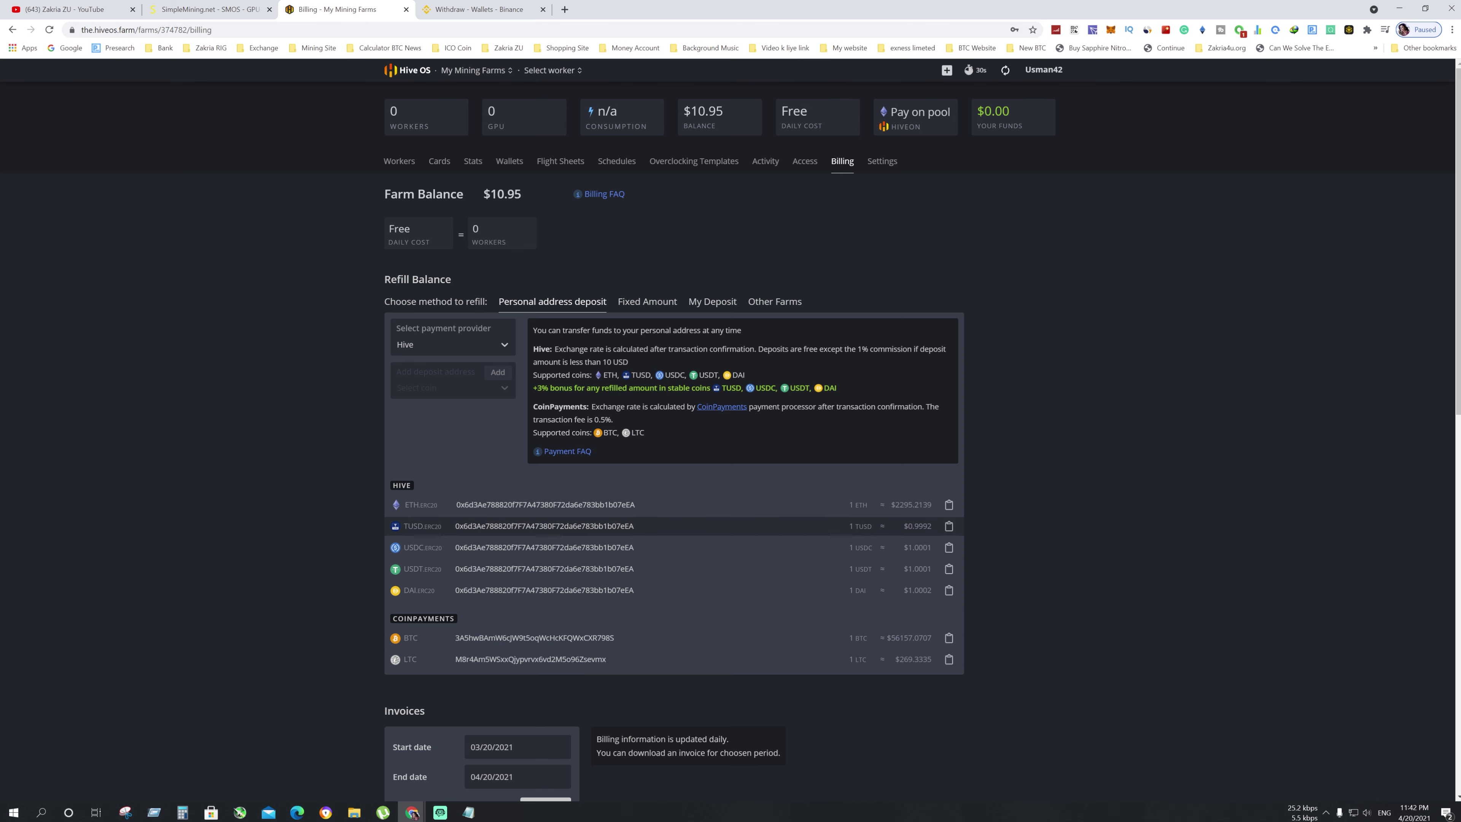
pyautogui.moveTo(638, 505); pyautogui.dragTo(708, 593)
pyautogui.moveTo(561, 591); pyautogui.dragTo(452, 593)
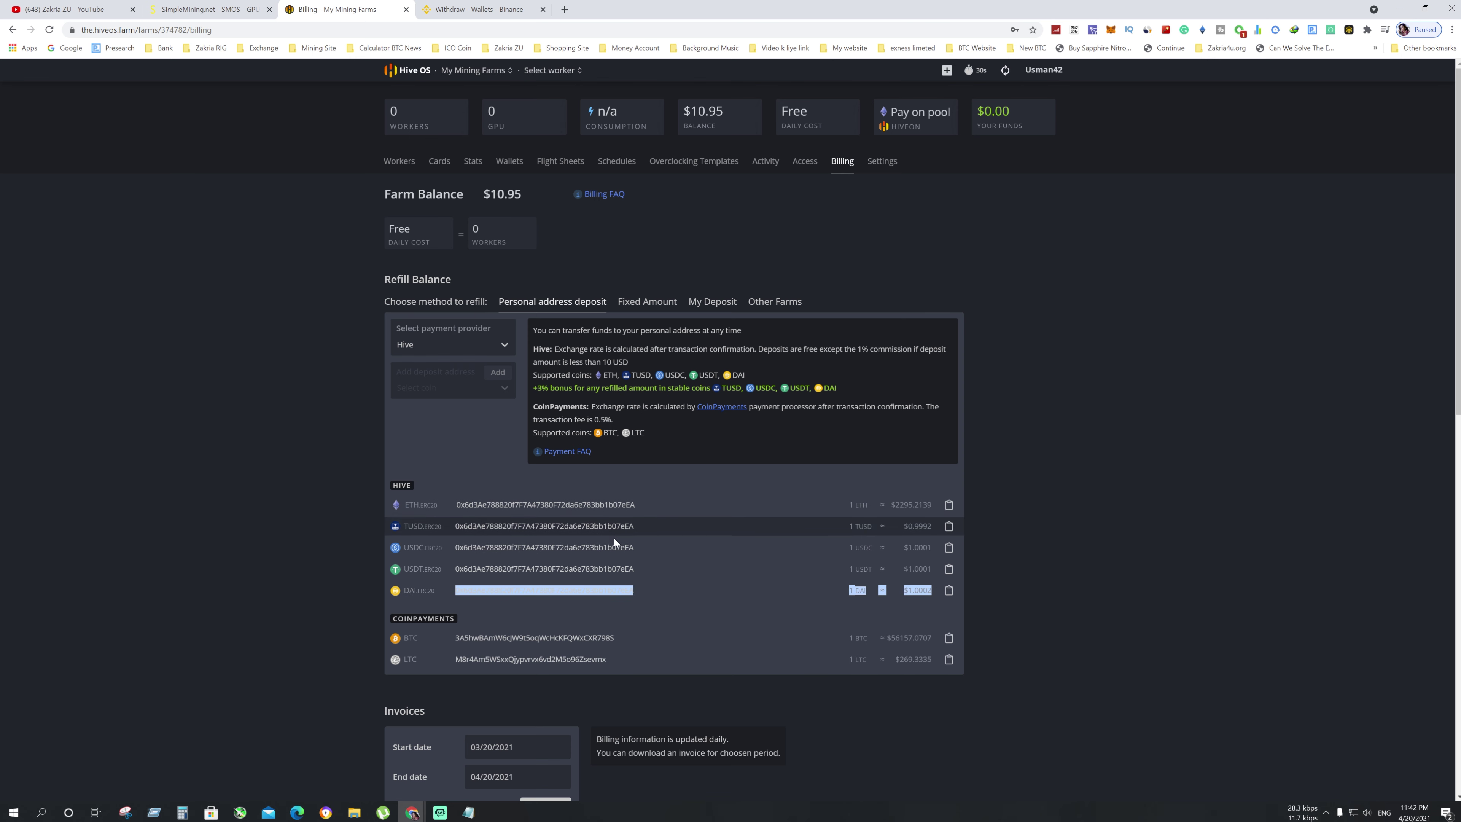
pyautogui.click(580, 595)
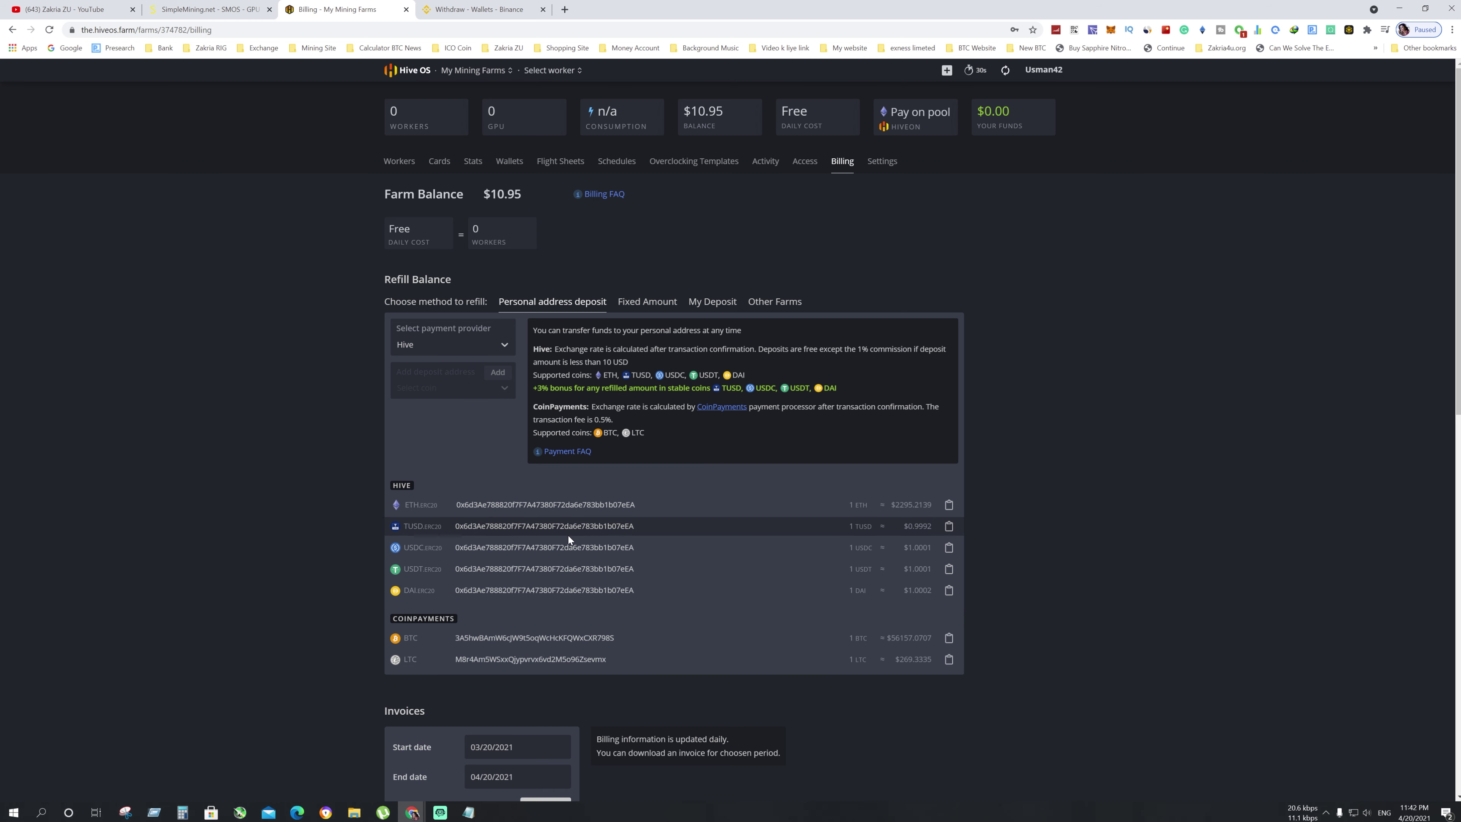
# Step: Switch back to Binance, leave the LTC withdrawal form and look through the Fiat and Spot wallet balances
pyautogui.click(479, 9)
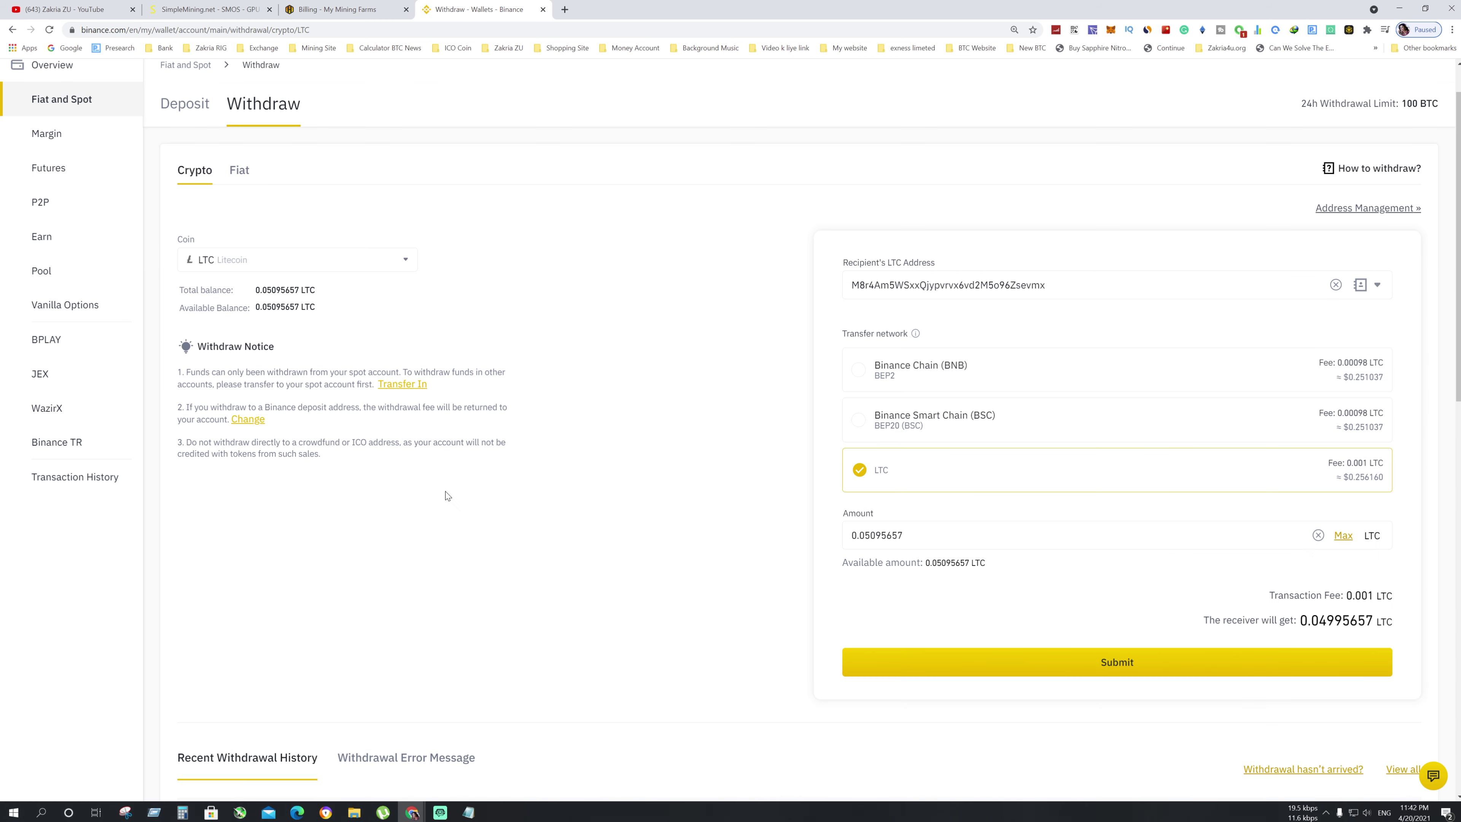
pyautogui.scroll(1, 527, 501)
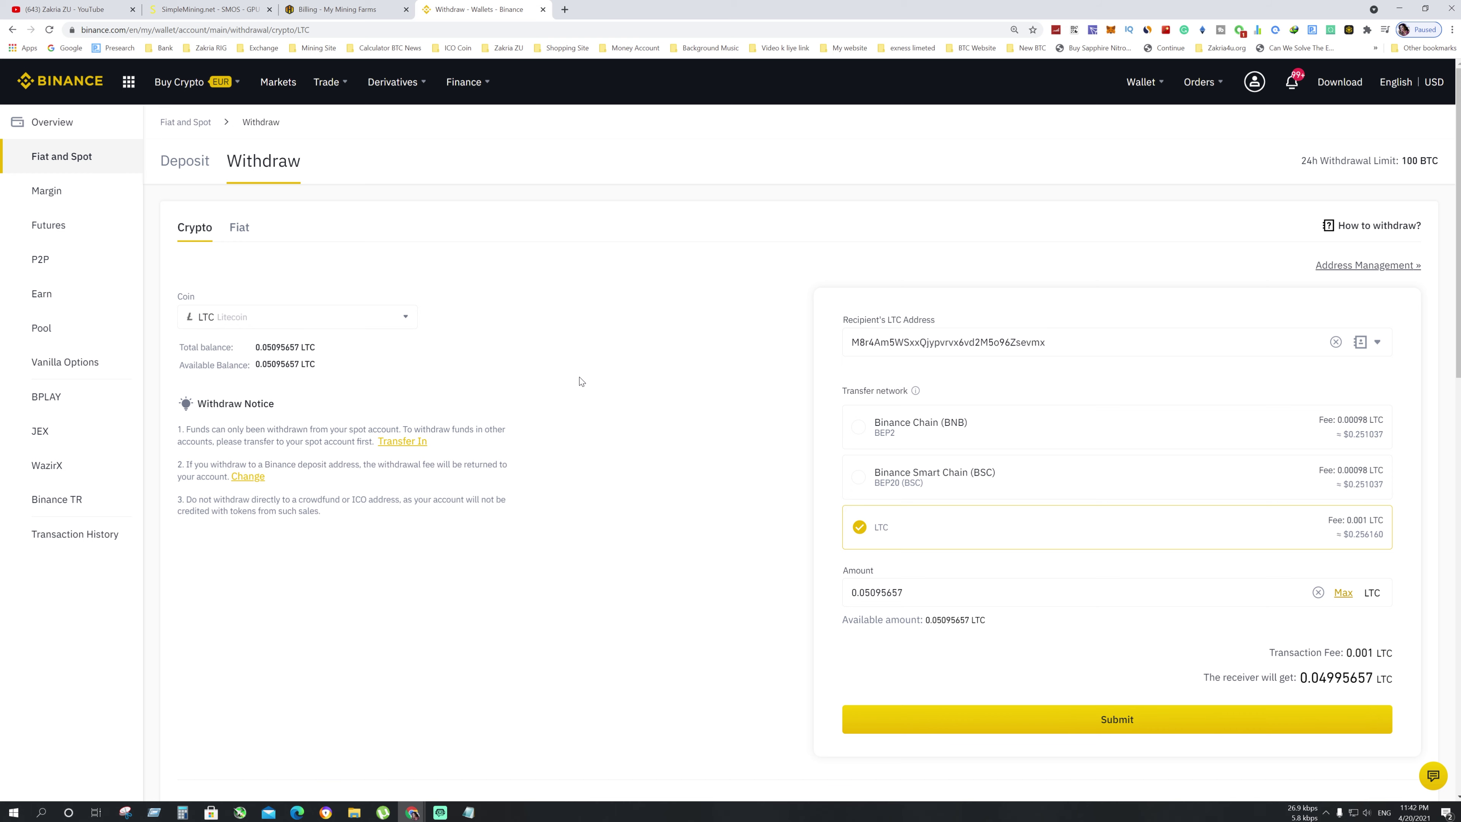
pyautogui.click(33, 172)
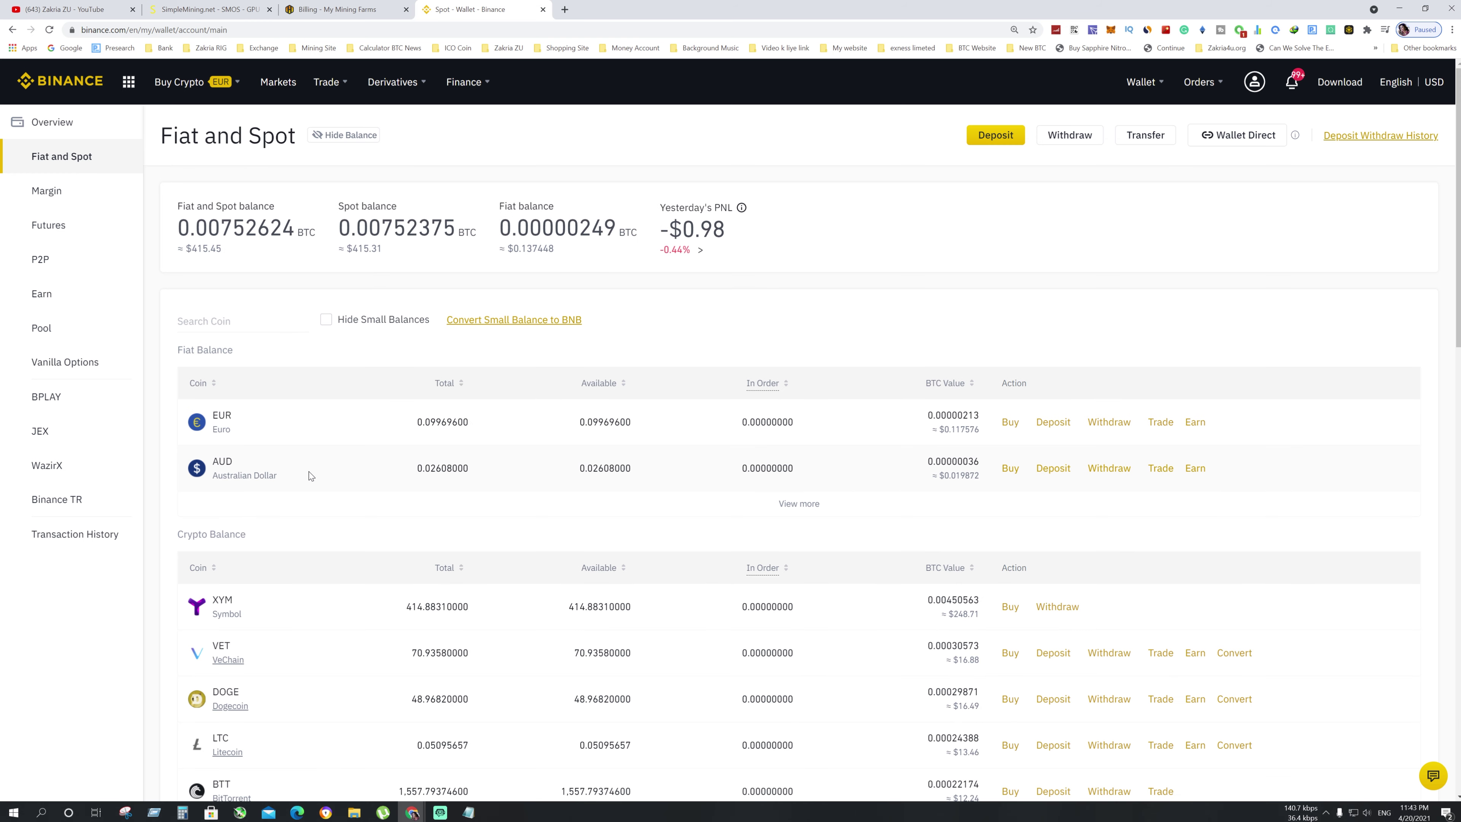
pyautogui.scroll(-3, 334, 490)
pyautogui.scroll(3, 333, 492)
# Step: Reopen the Fiat and Spot wallet from the Binance home page and view the trading pairs offered for ETH
pyautogui.click(77, 87)
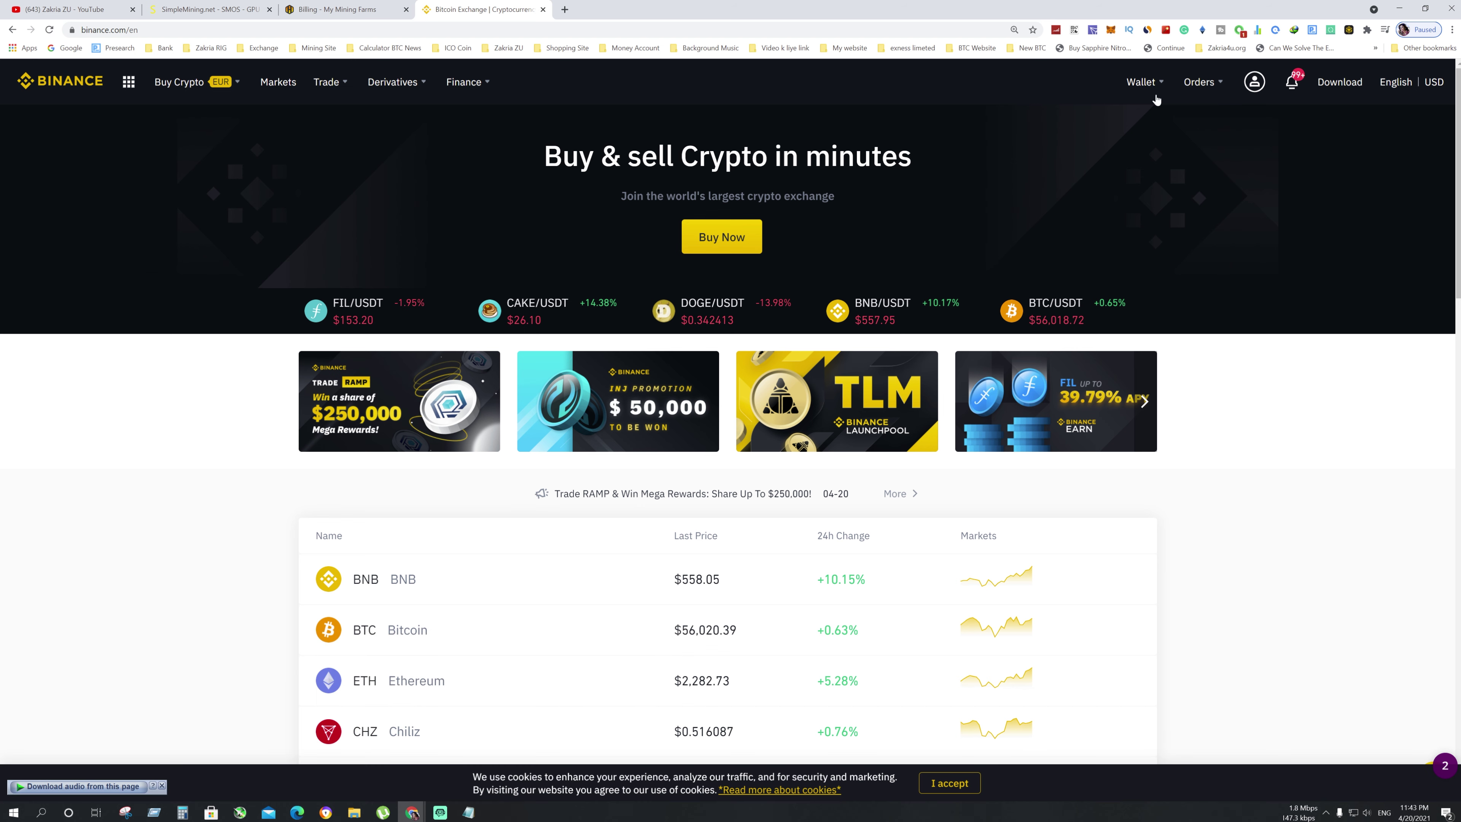
pyautogui.moveTo(1153, 81)
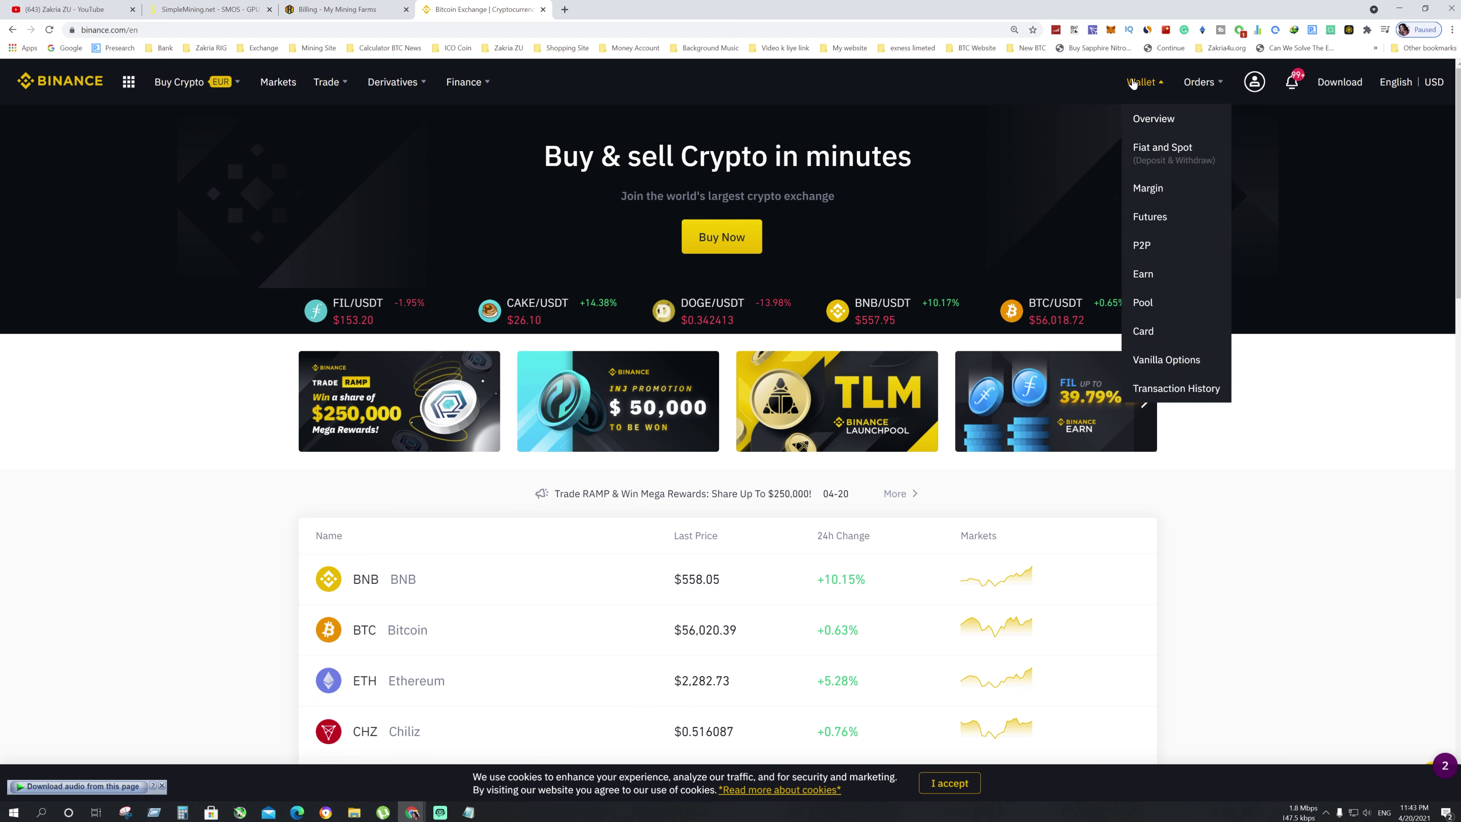
pyautogui.click(1167, 151)
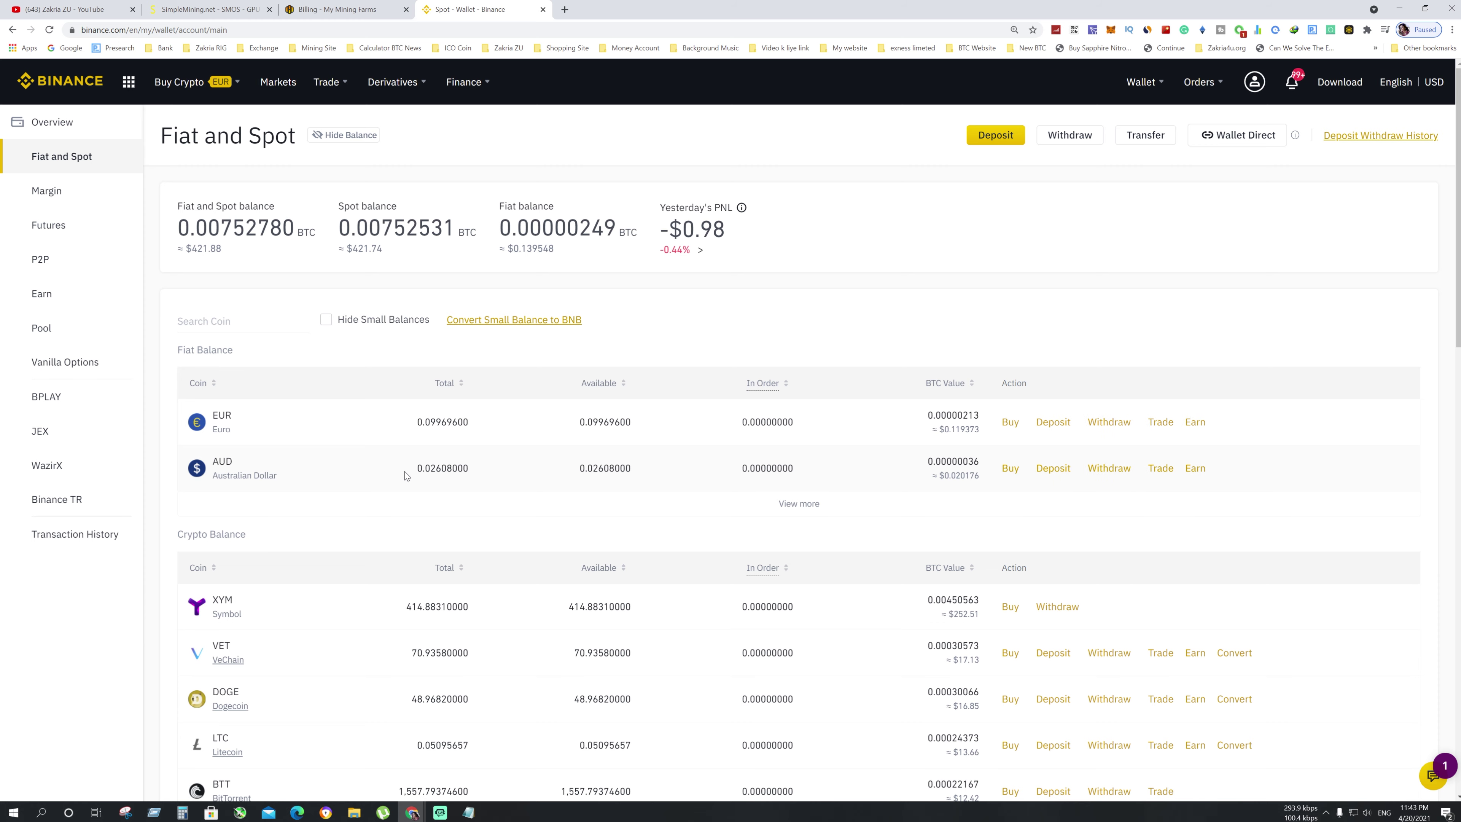
pyautogui.scroll(-7, 405, 475)
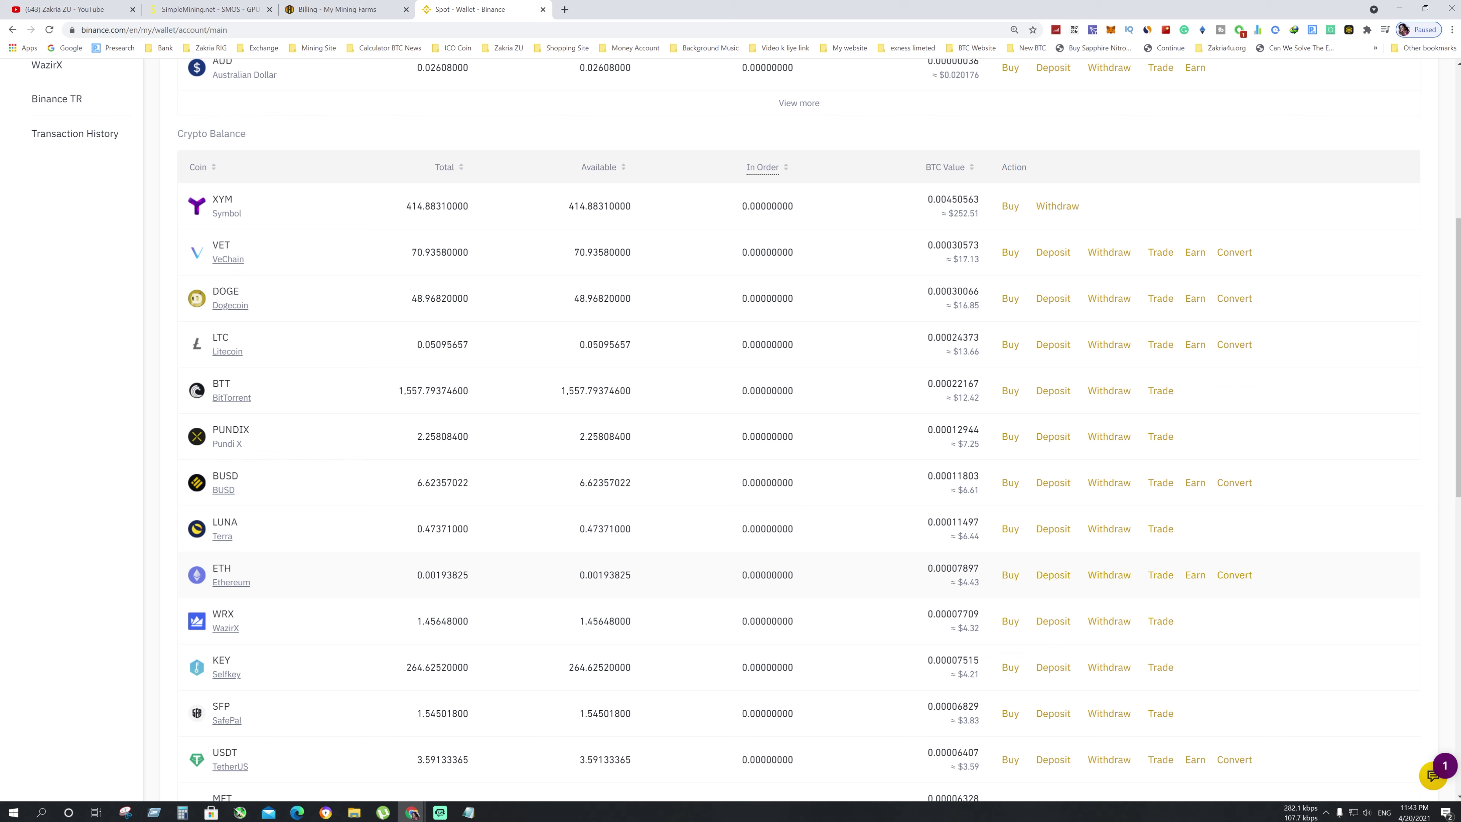
pyautogui.moveTo(1162, 577)
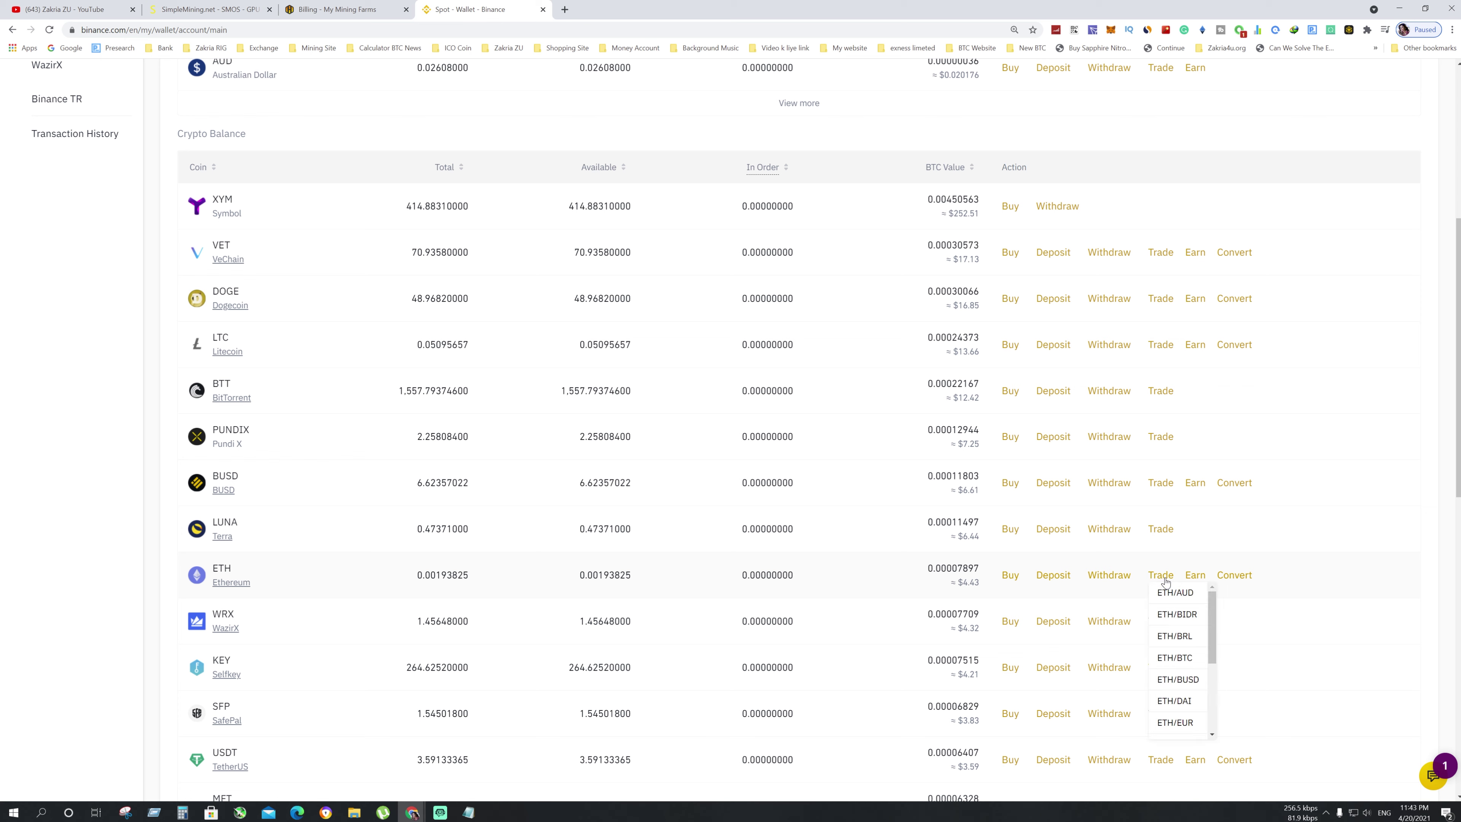
pyautogui.moveTo(1209, 599)
pyautogui.mouseDown()
pyautogui.moveTo(1218, 682)
pyautogui.moveTo(1226, 588)
pyautogui.mouseUp()
pyautogui.scroll(2, 389, 482)
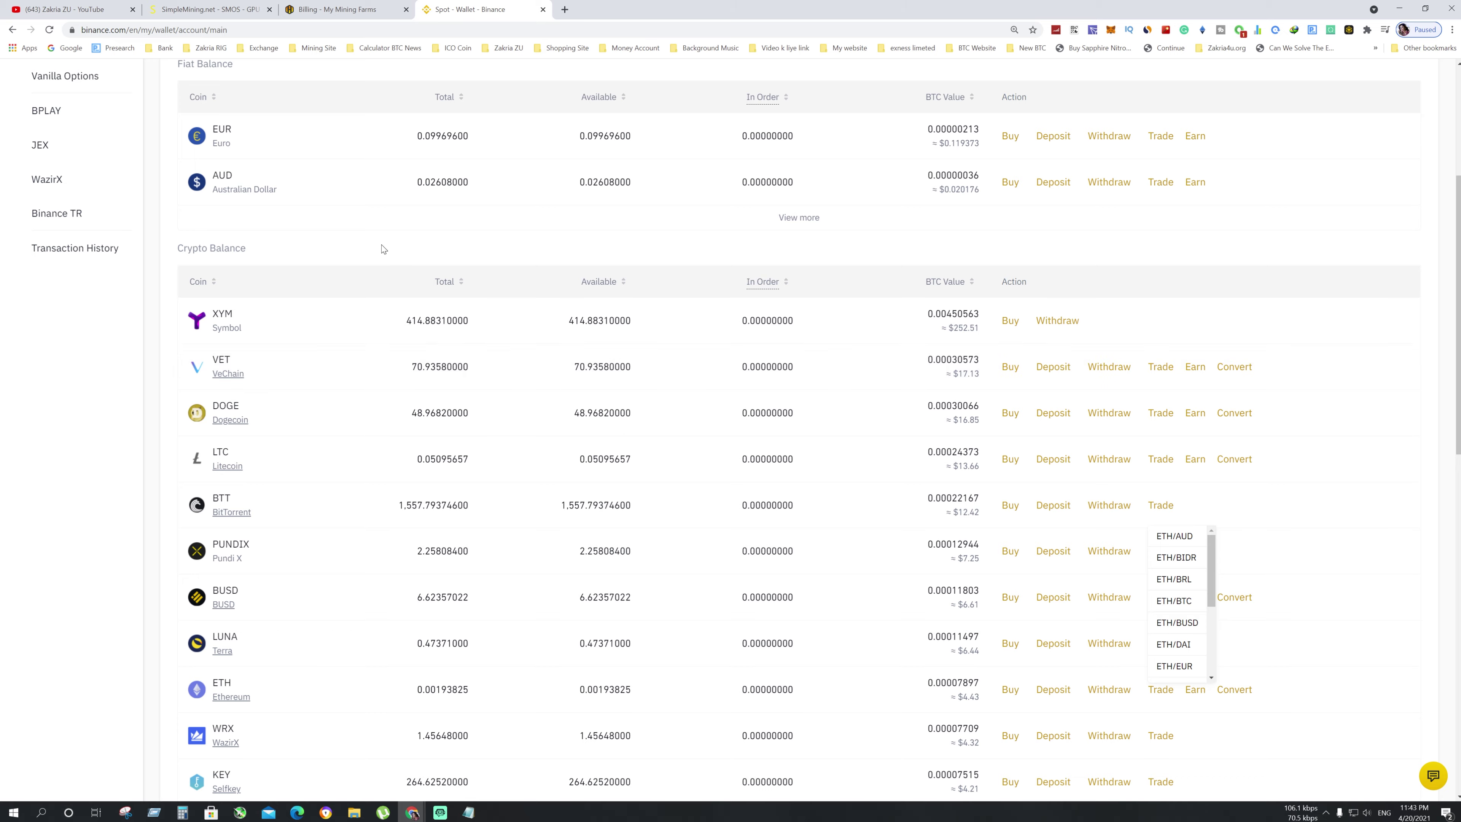
# Step: Search the wallet coins for "ltc" and open the LTC/ETH trading pair for Litecoin
pyautogui.scroll(5, 383, 249)
pyautogui.click(247, 320)
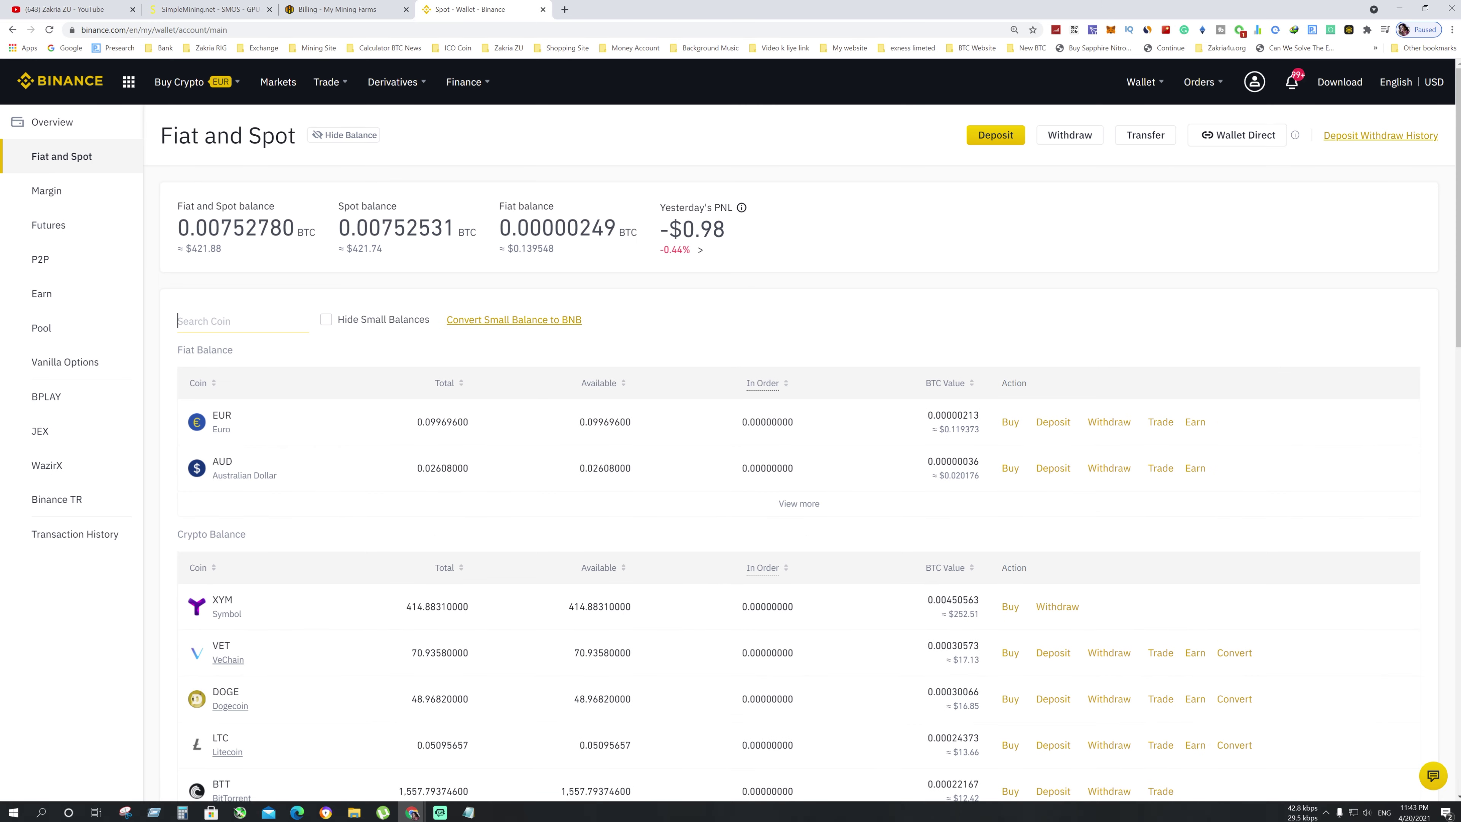
pyautogui.write('ltc')
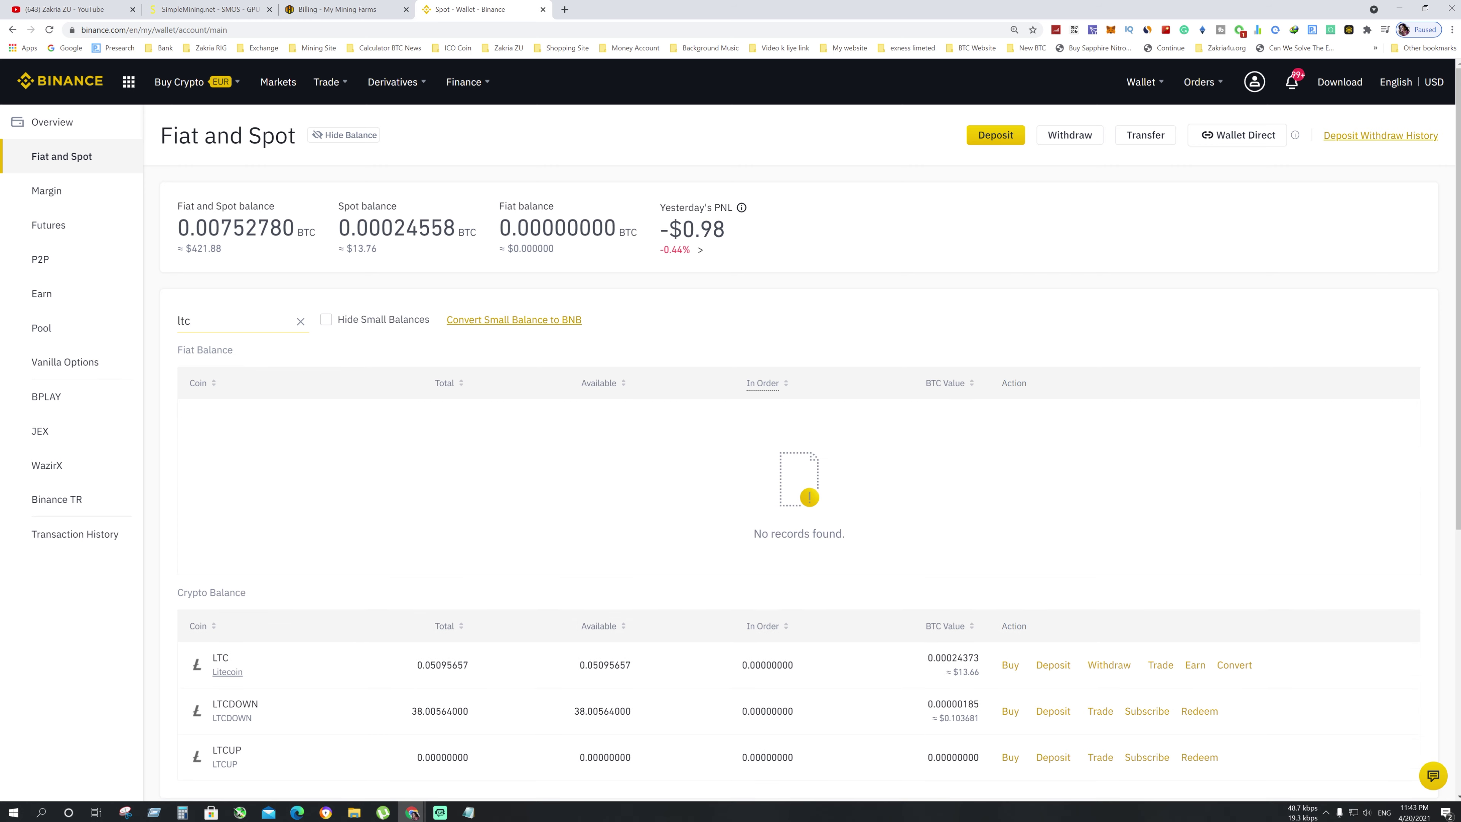
pyautogui.scroll(-4, 208, 446)
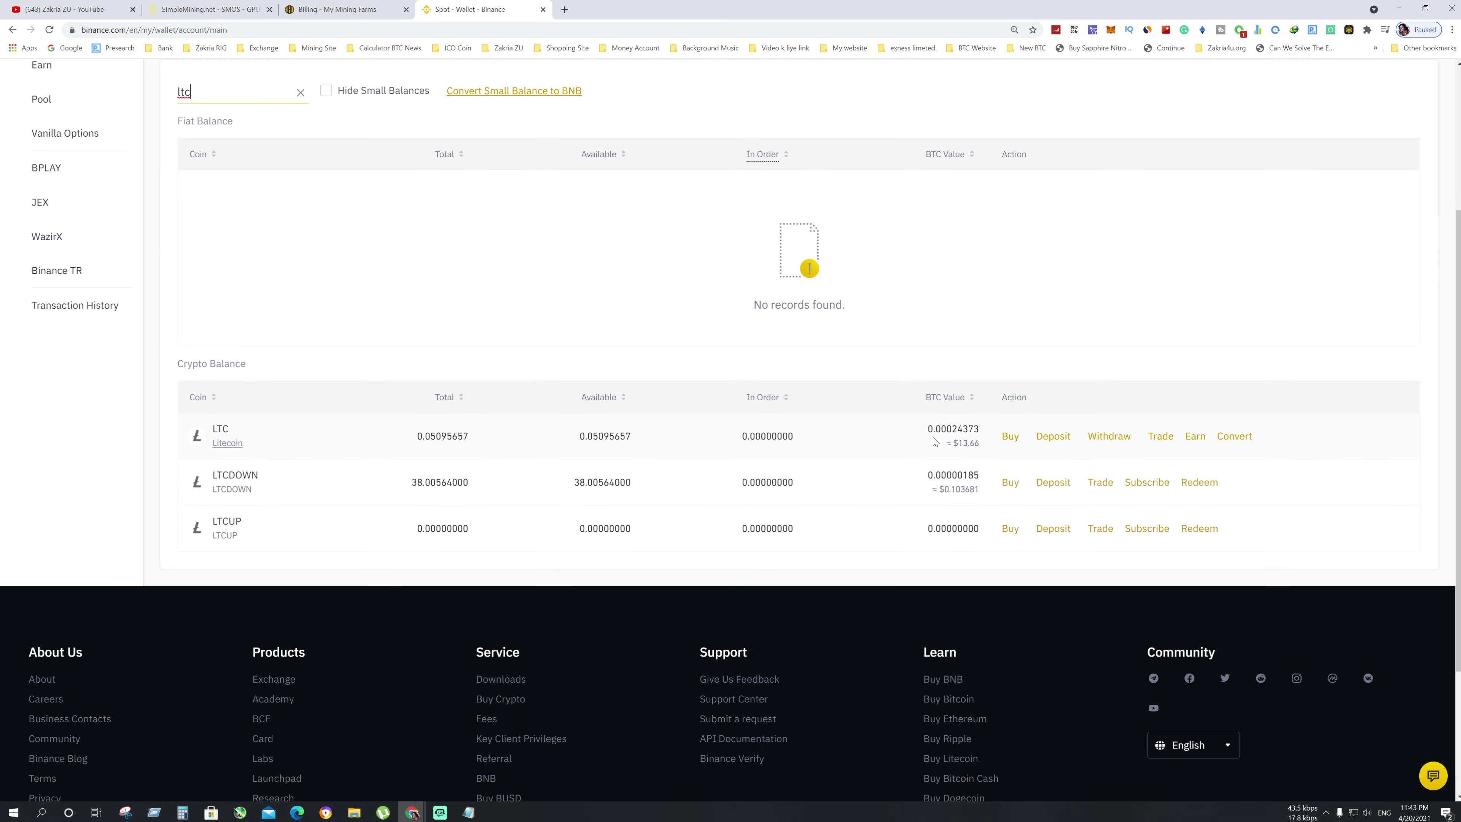
pyautogui.click(1158, 438)
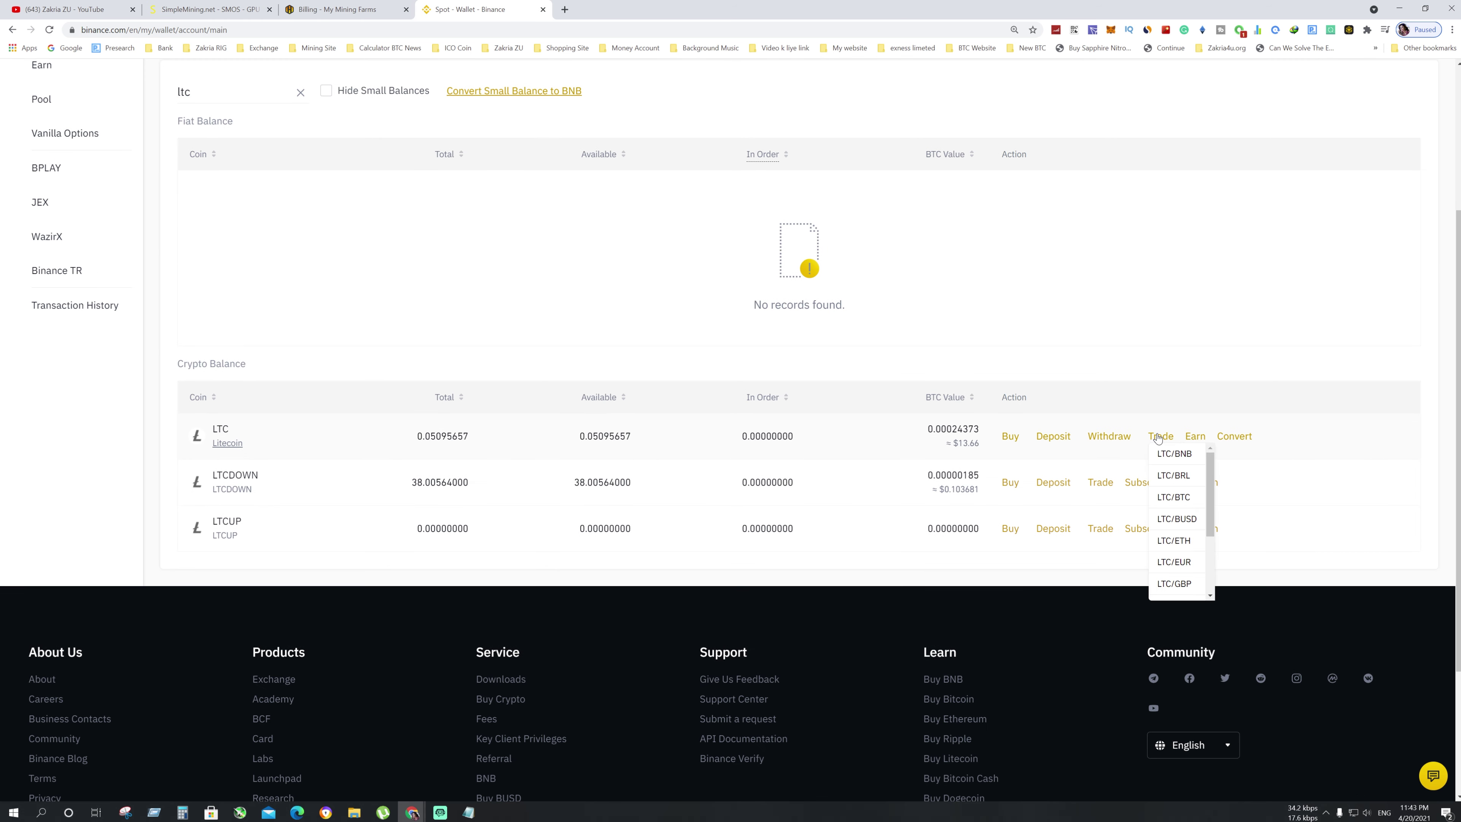
pyautogui.moveTo(1213, 498); pyautogui.dragTo(1213, 510)
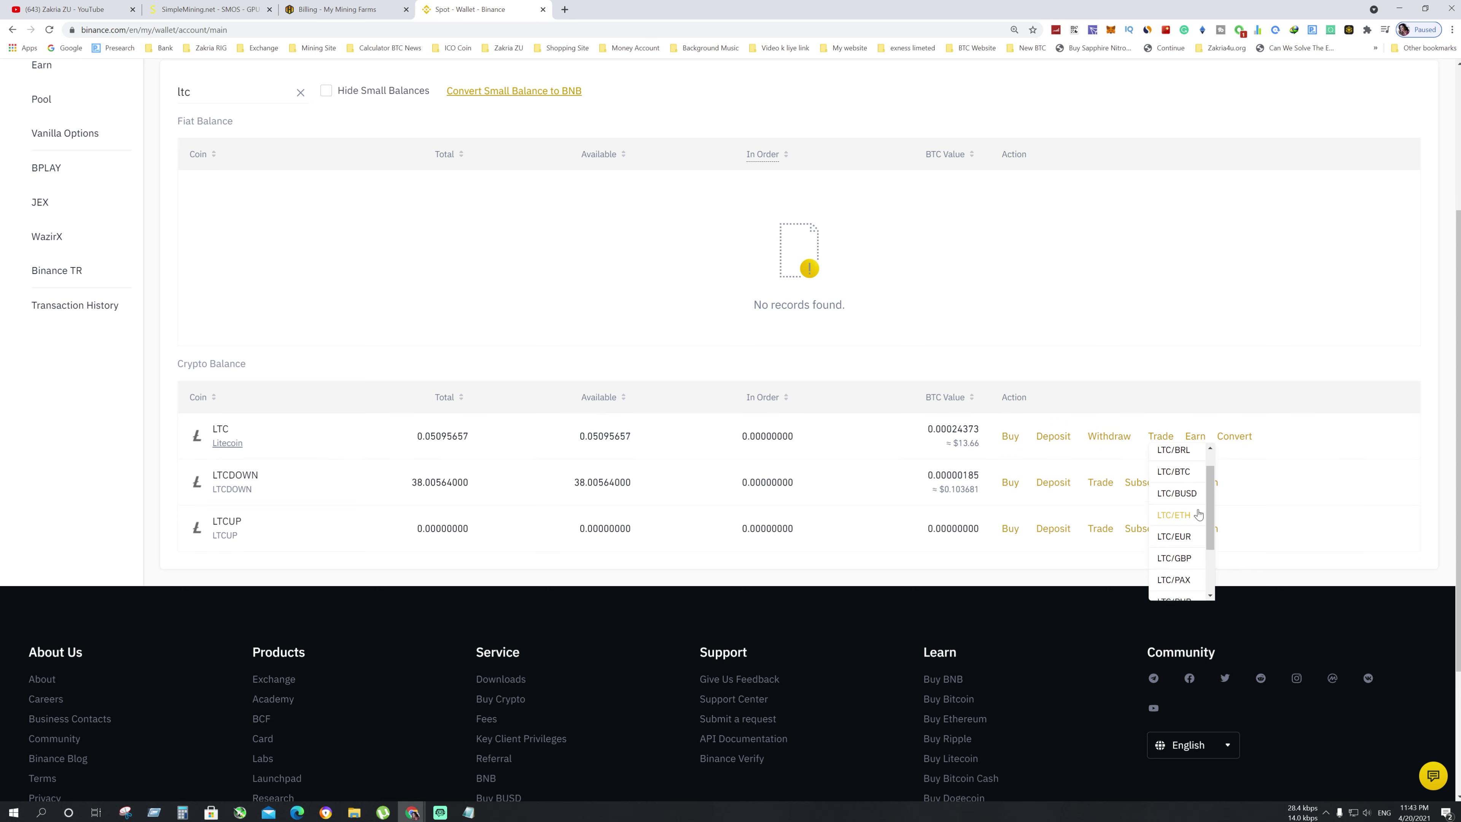
pyautogui.click(1175, 515)
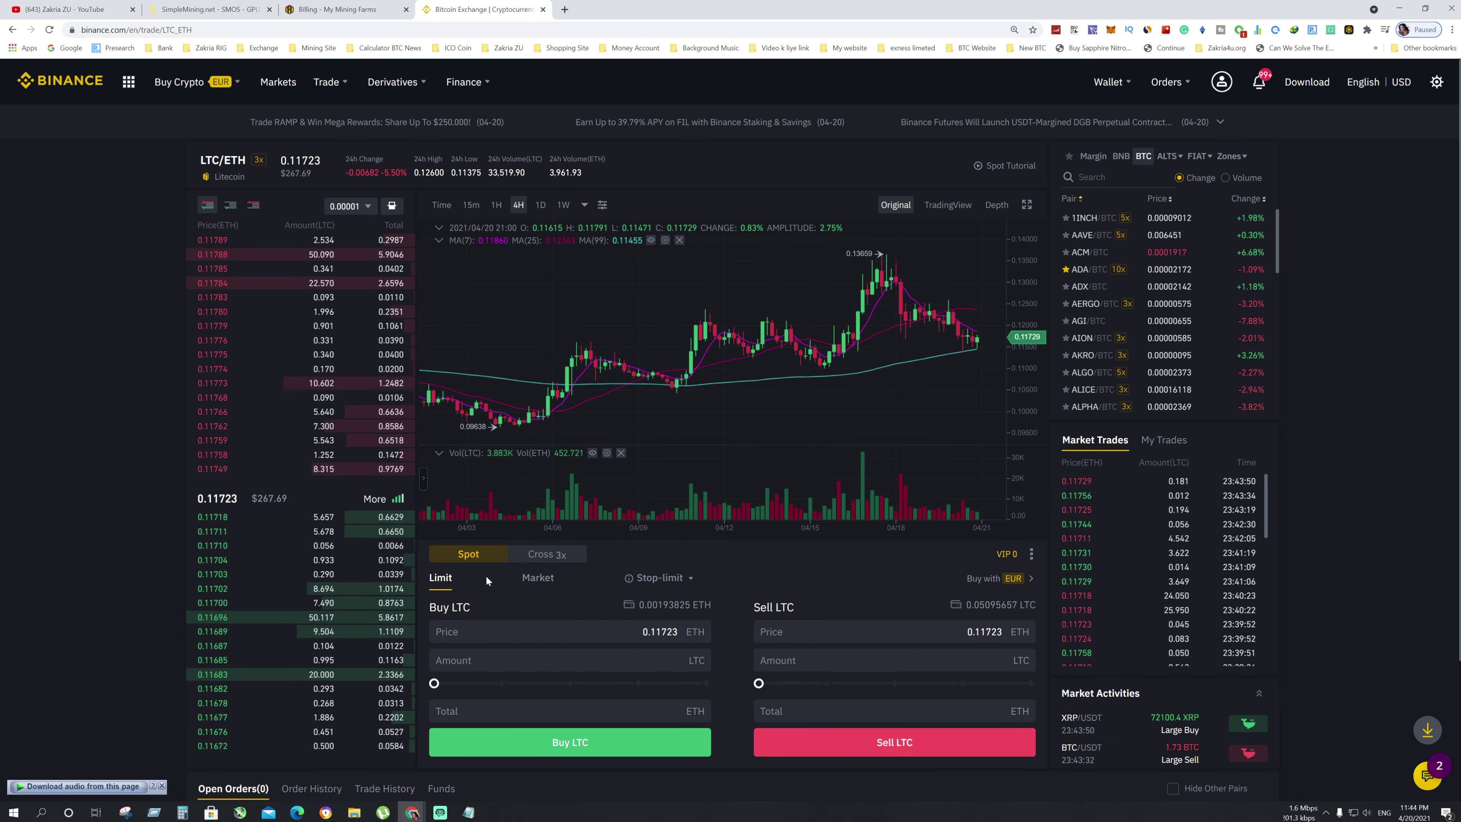
# Step: Switch the LTC/ETH spot order to Market and set the Buy LTC total to 0.00187968 ETH
pyautogui.click(583, 633)
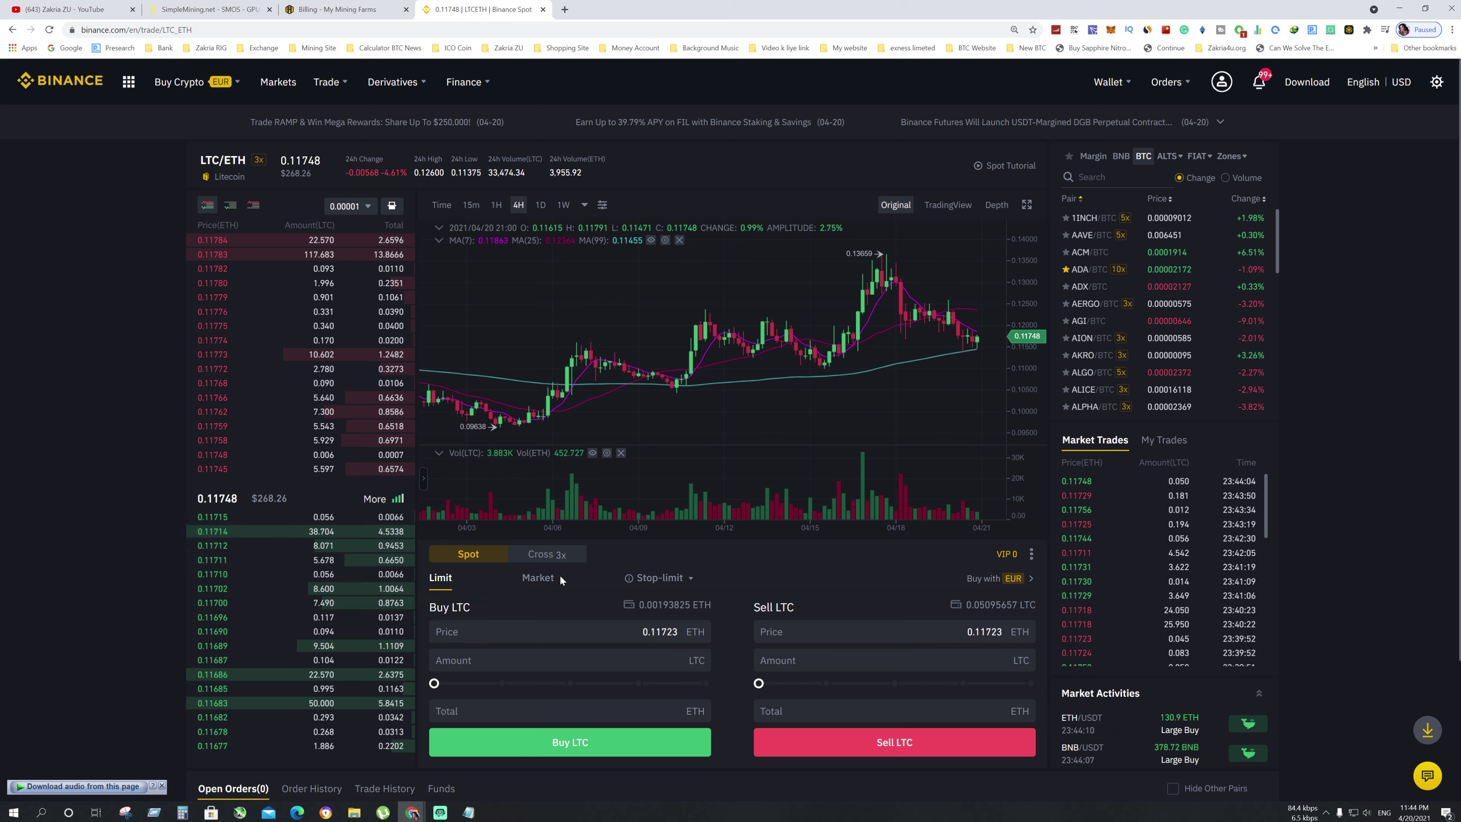
pyautogui.click(538, 579)
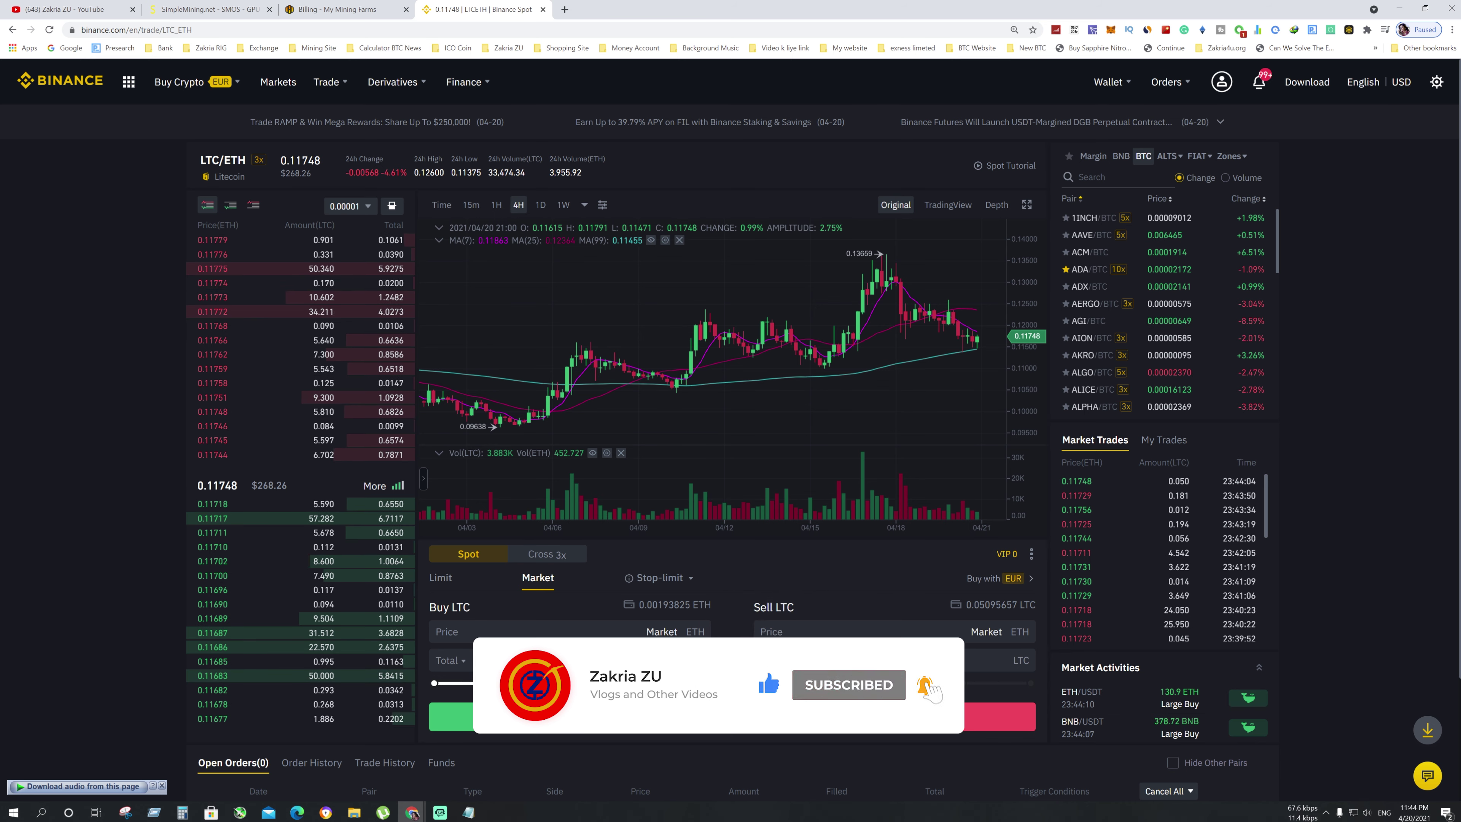
pyautogui.moveTo(609, 683); pyautogui.dragTo(583, 683)
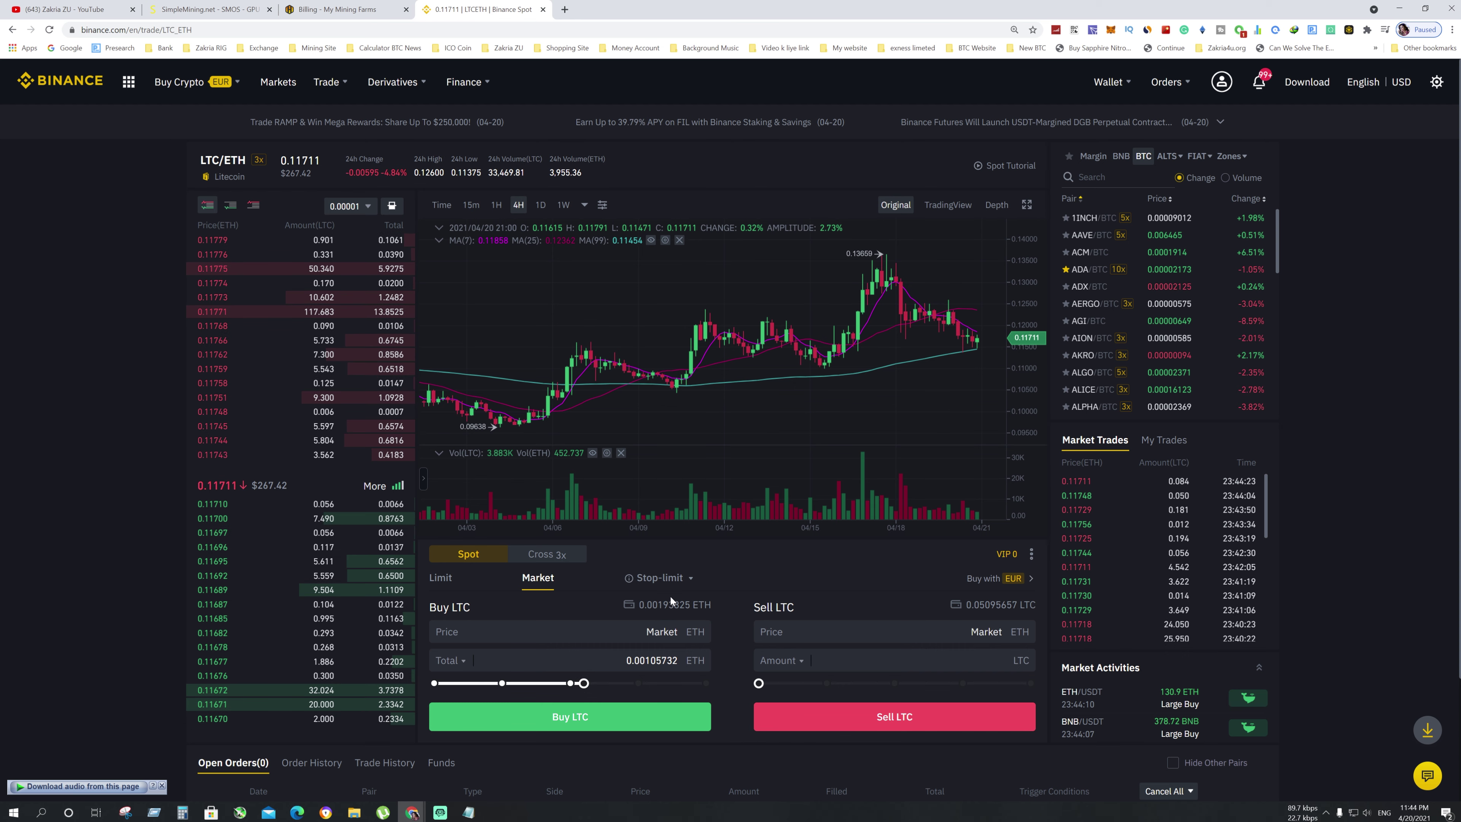
pyautogui.moveTo(582, 683); pyautogui.dragTo(712, 693)
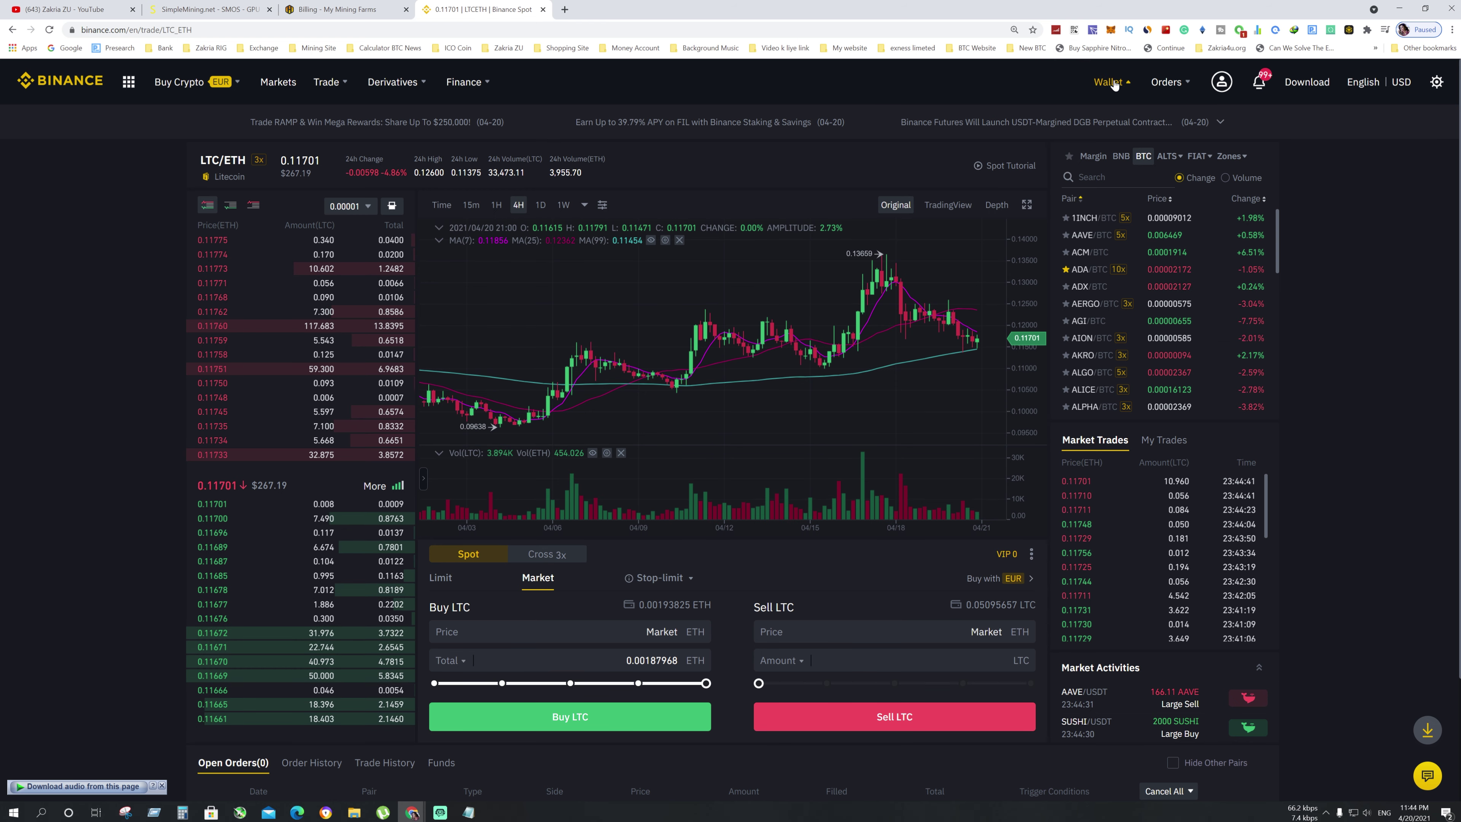
# Step: Return to the Fiat and Spot wallet and look over the crypto balances
pyautogui.moveTo(1110, 81)
pyautogui.click(1117, 151)
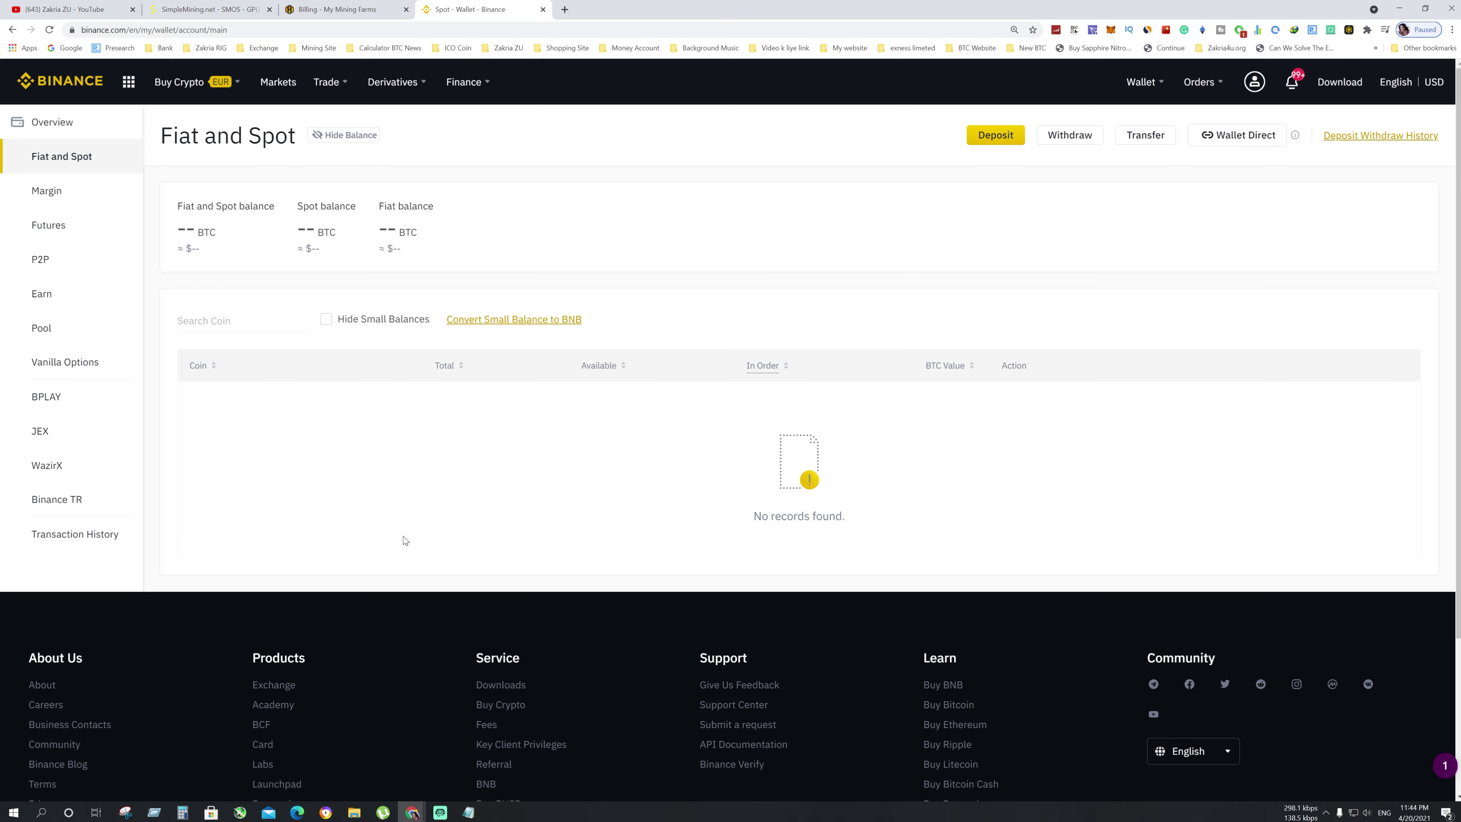
pyautogui.scroll(-5, 403, 537)
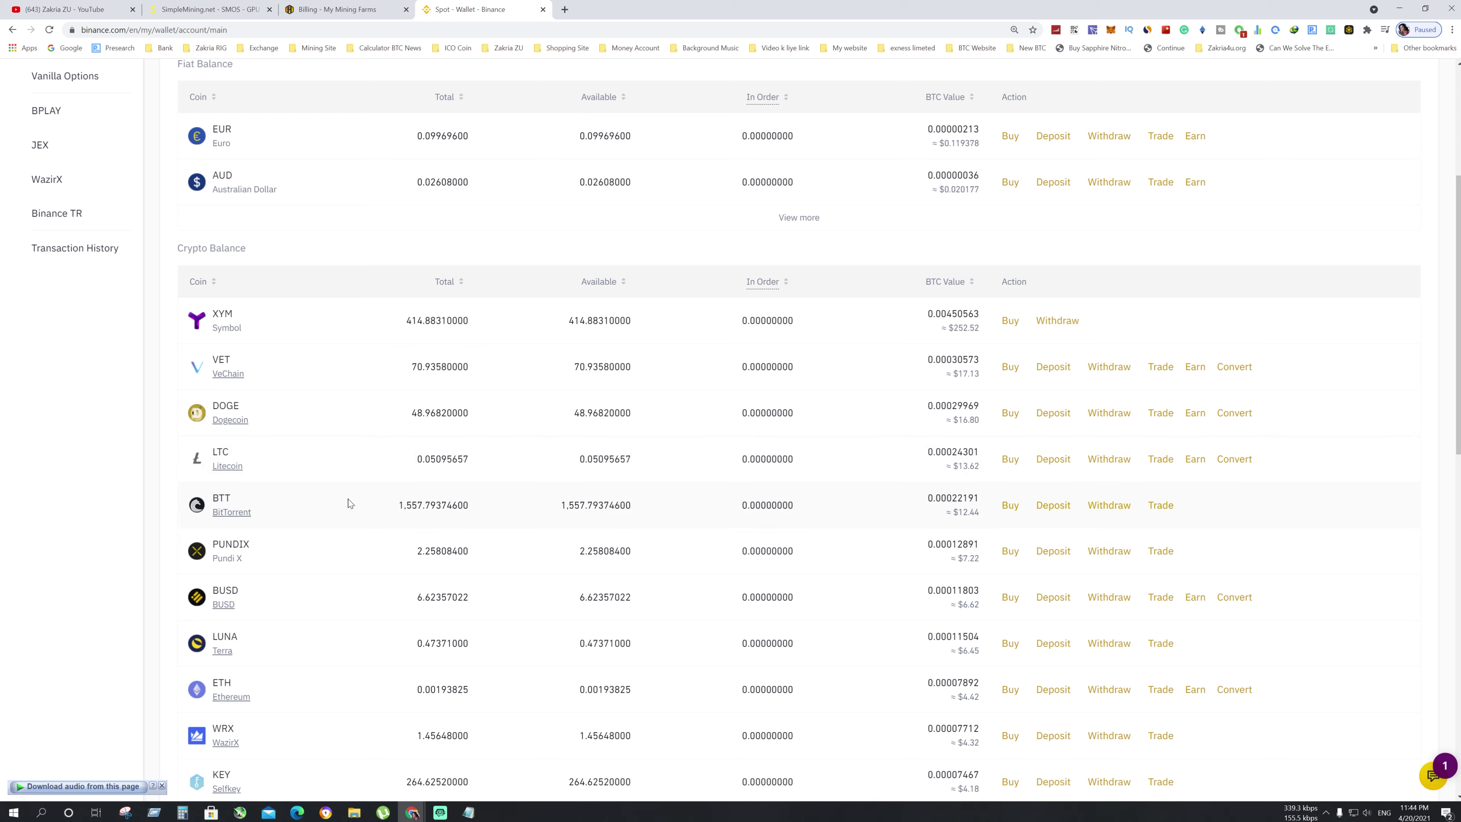
# Step: Open the Litecoin withdrawal form and select the LTC transfer network to check its fee, leaving the recipient's address empty
pyautogui.click(1112, 459)
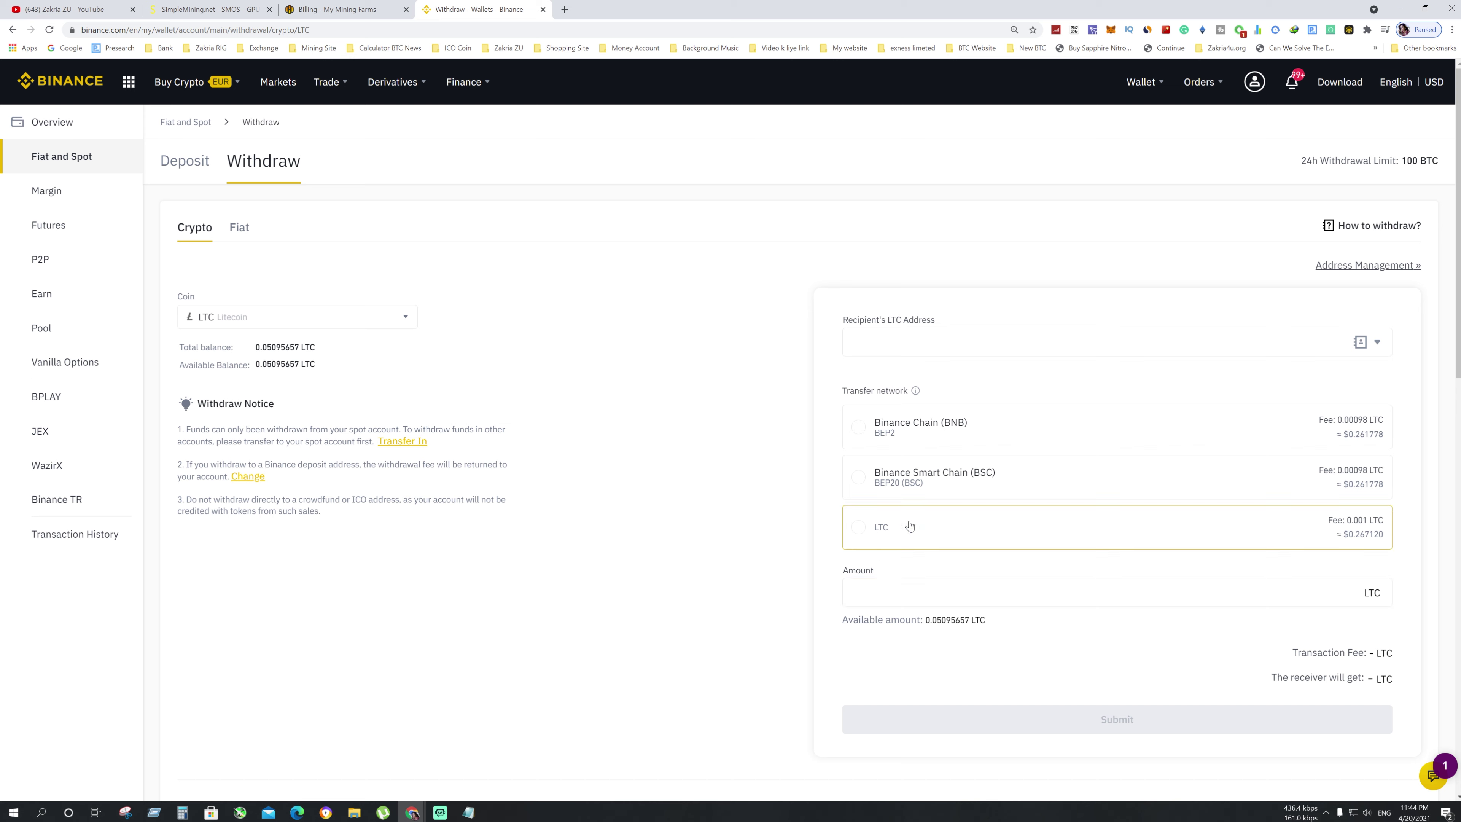
pyautogui.click(886, 527)
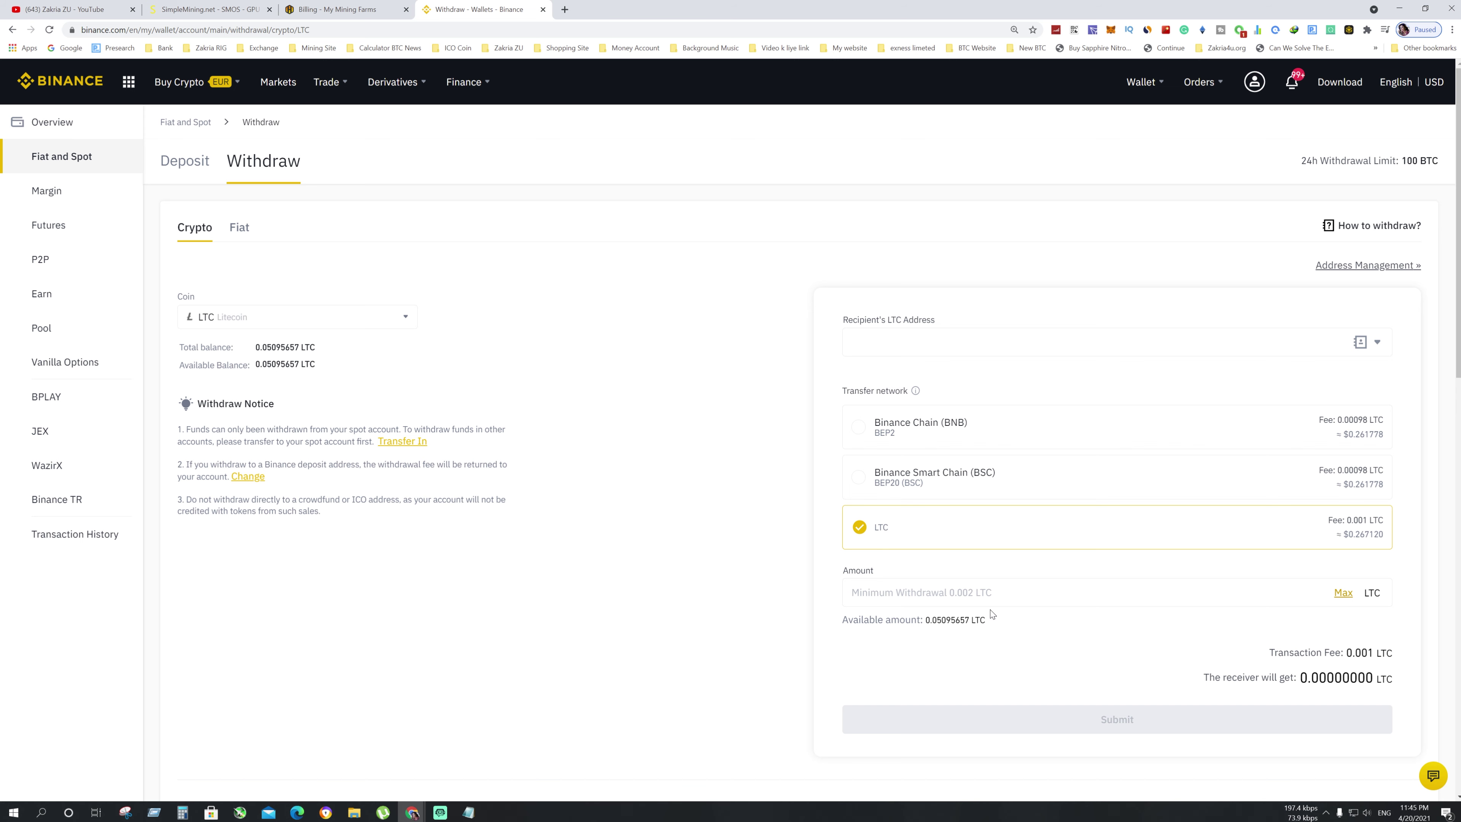
pyautogui.click(948, 340)
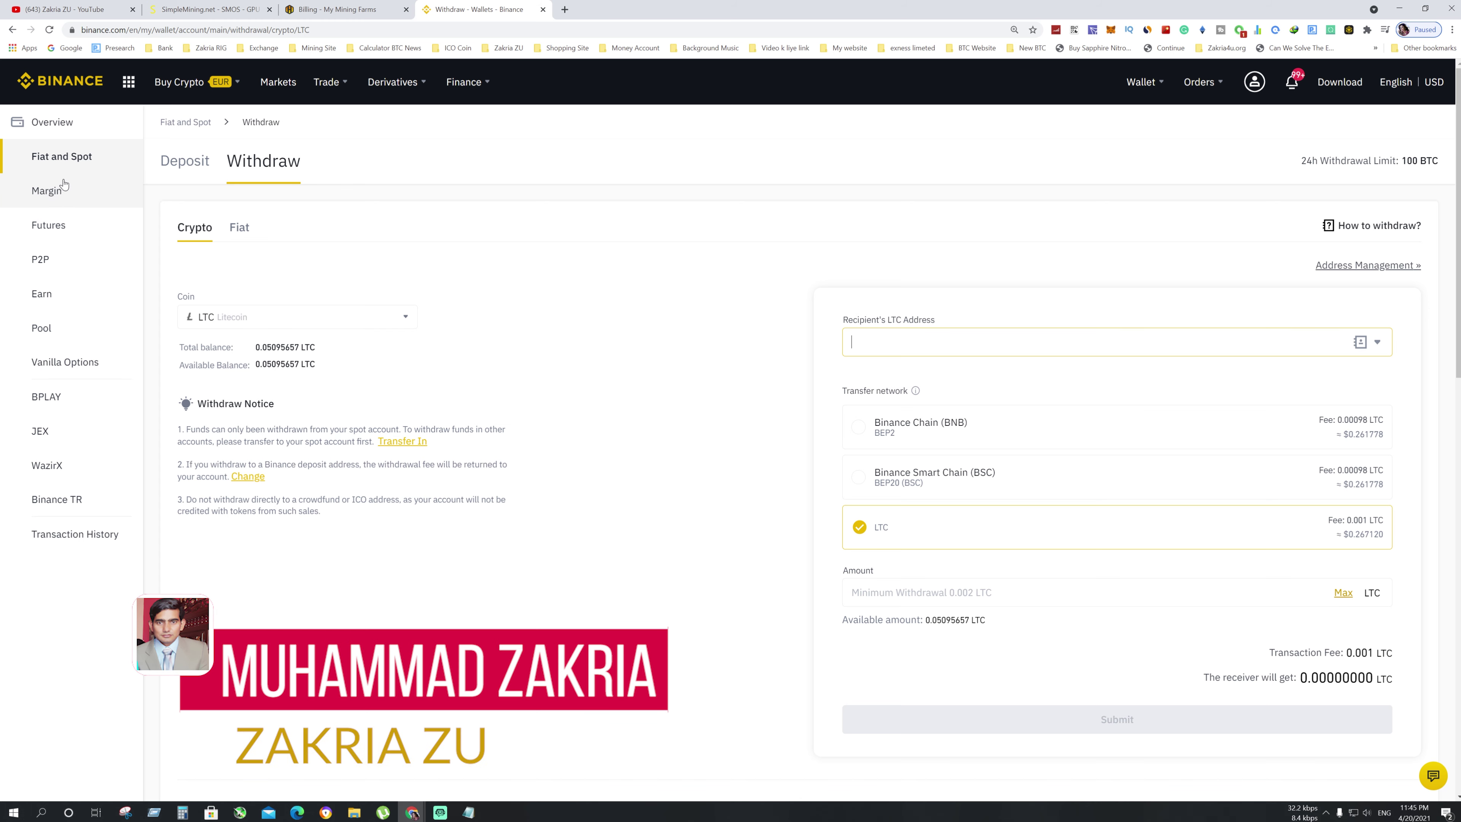
# Step: Open the TetherUS (USDT) withdrawal form from the Fiat and Spot wallet and select the Ethereum (ERC20) transfer network
pyautogui.click(78, 164)
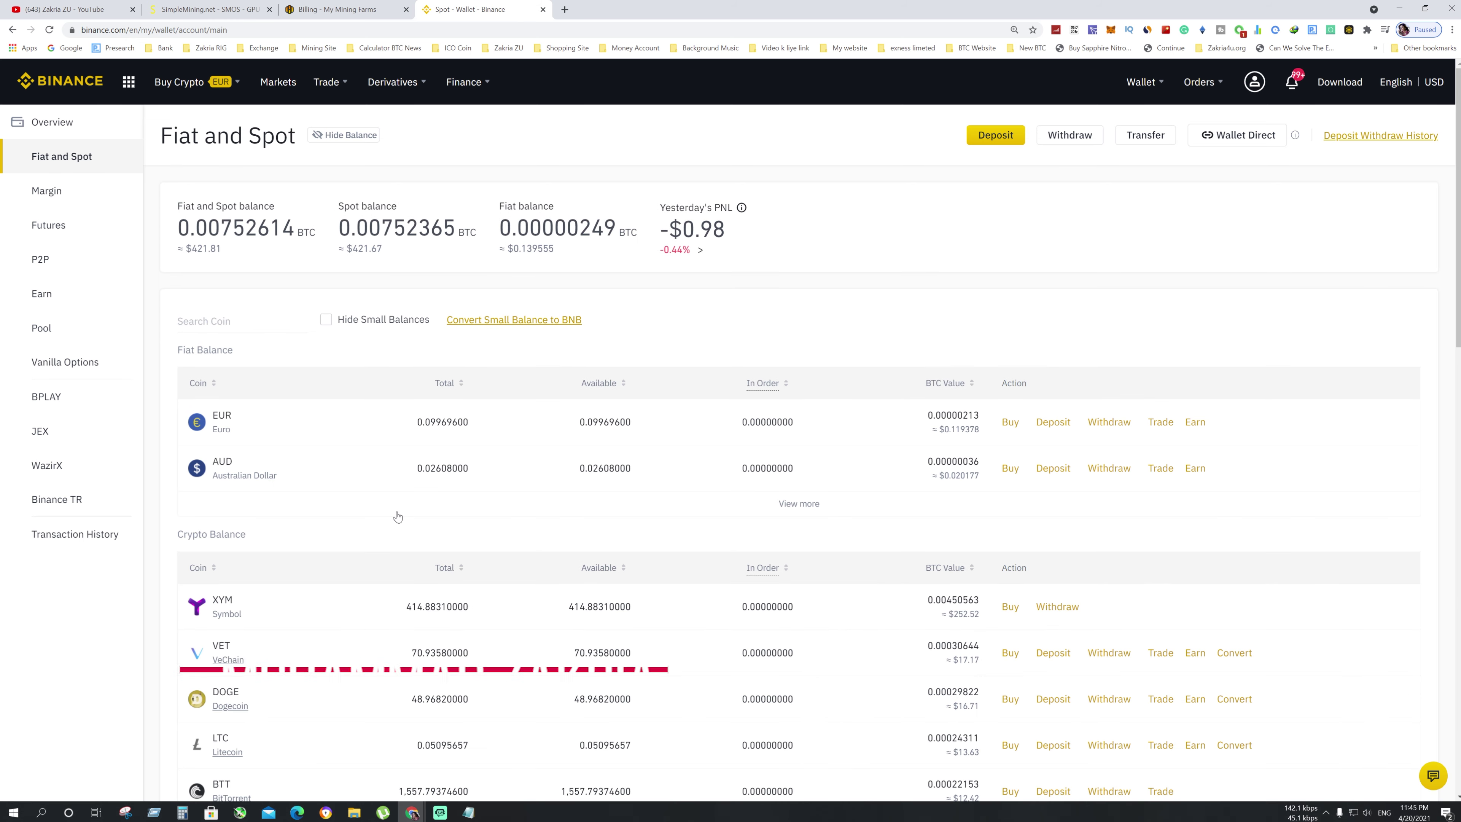
pyautogui.scroll(-5, 396, 513)
pyautogui.scroll(-6, 397, 515)
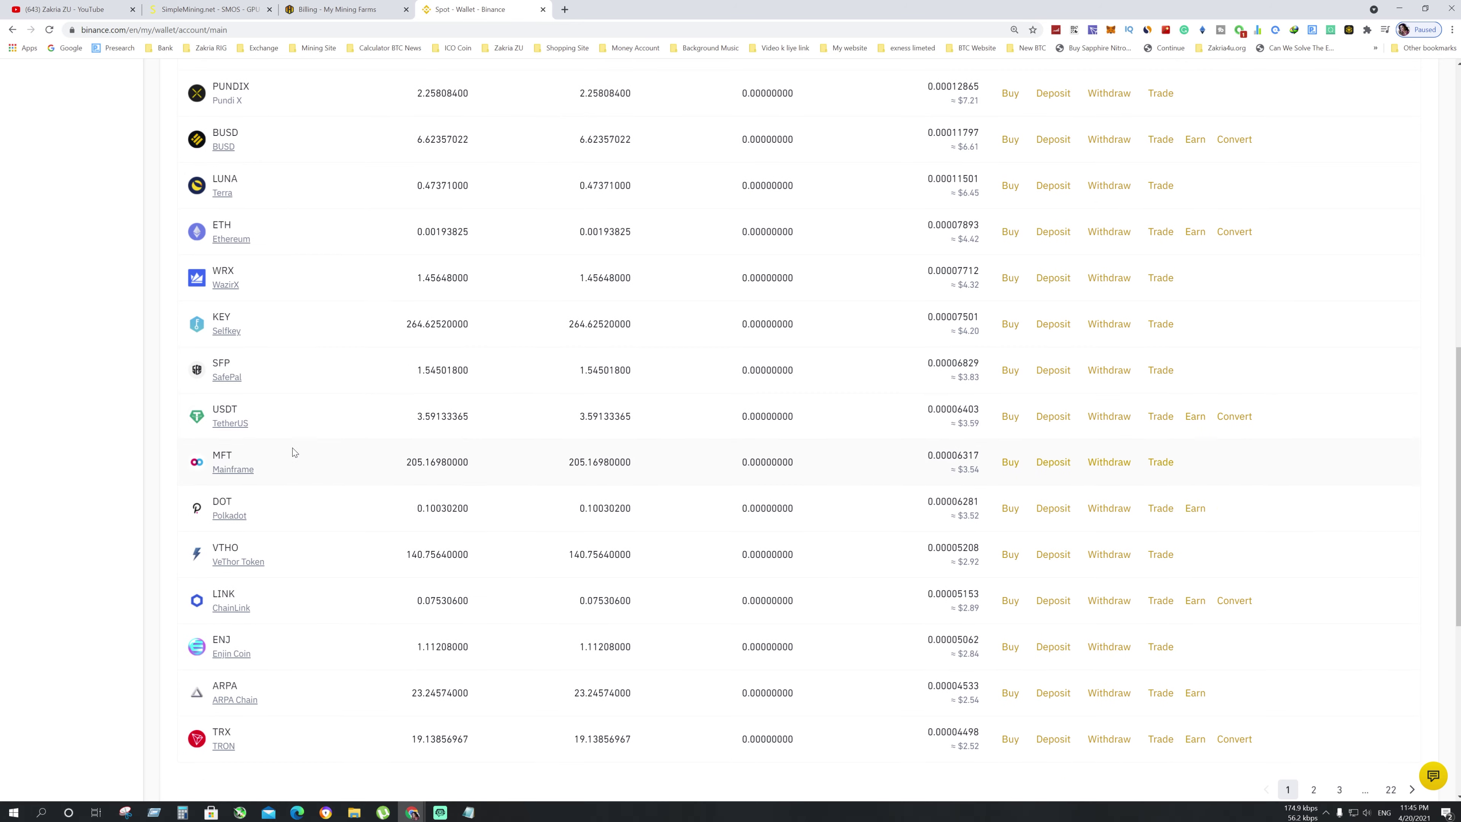
pyautogui.click(1109, 416)
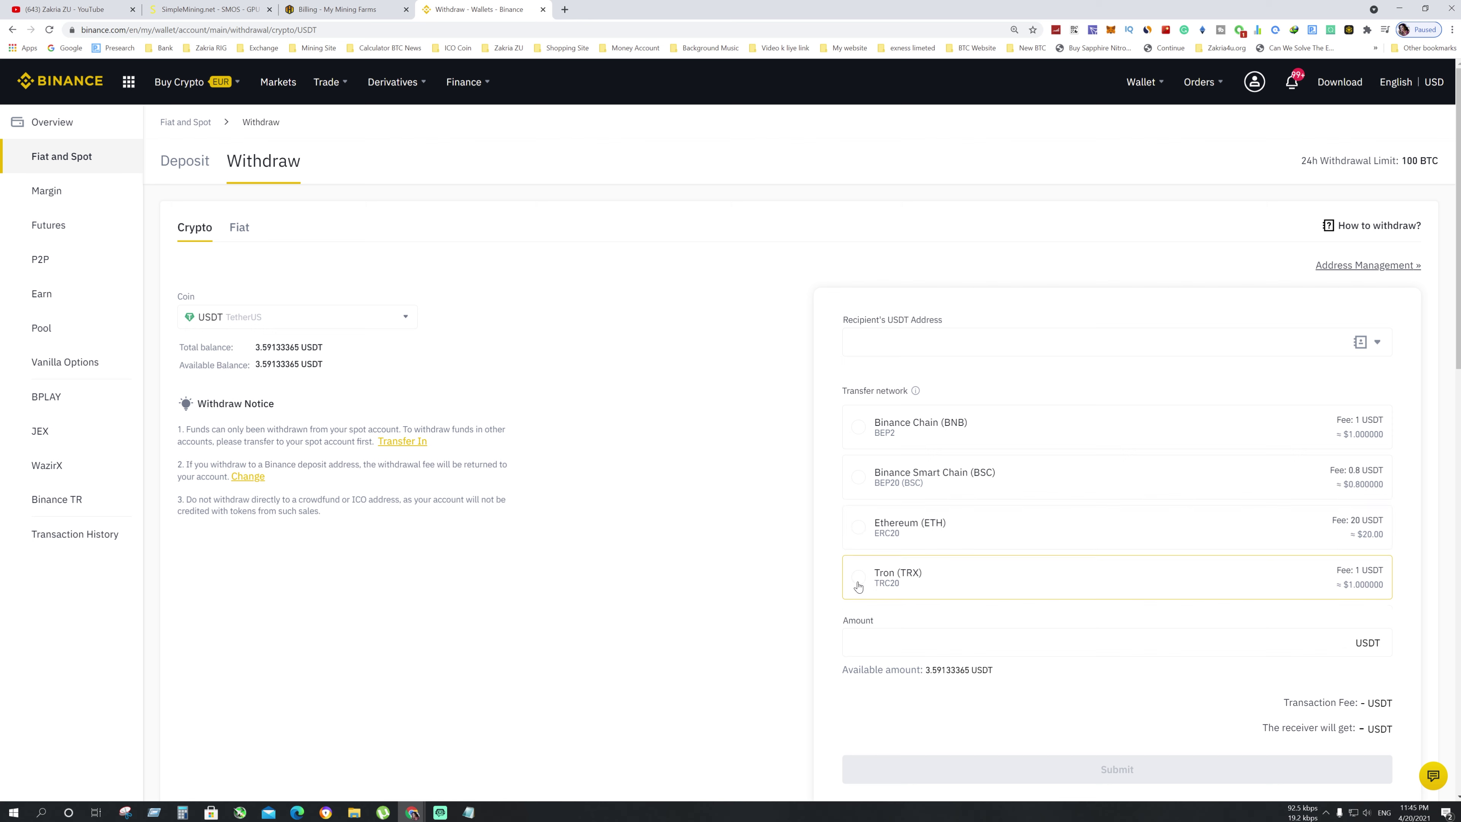
pyautogui.click(1026, 531)
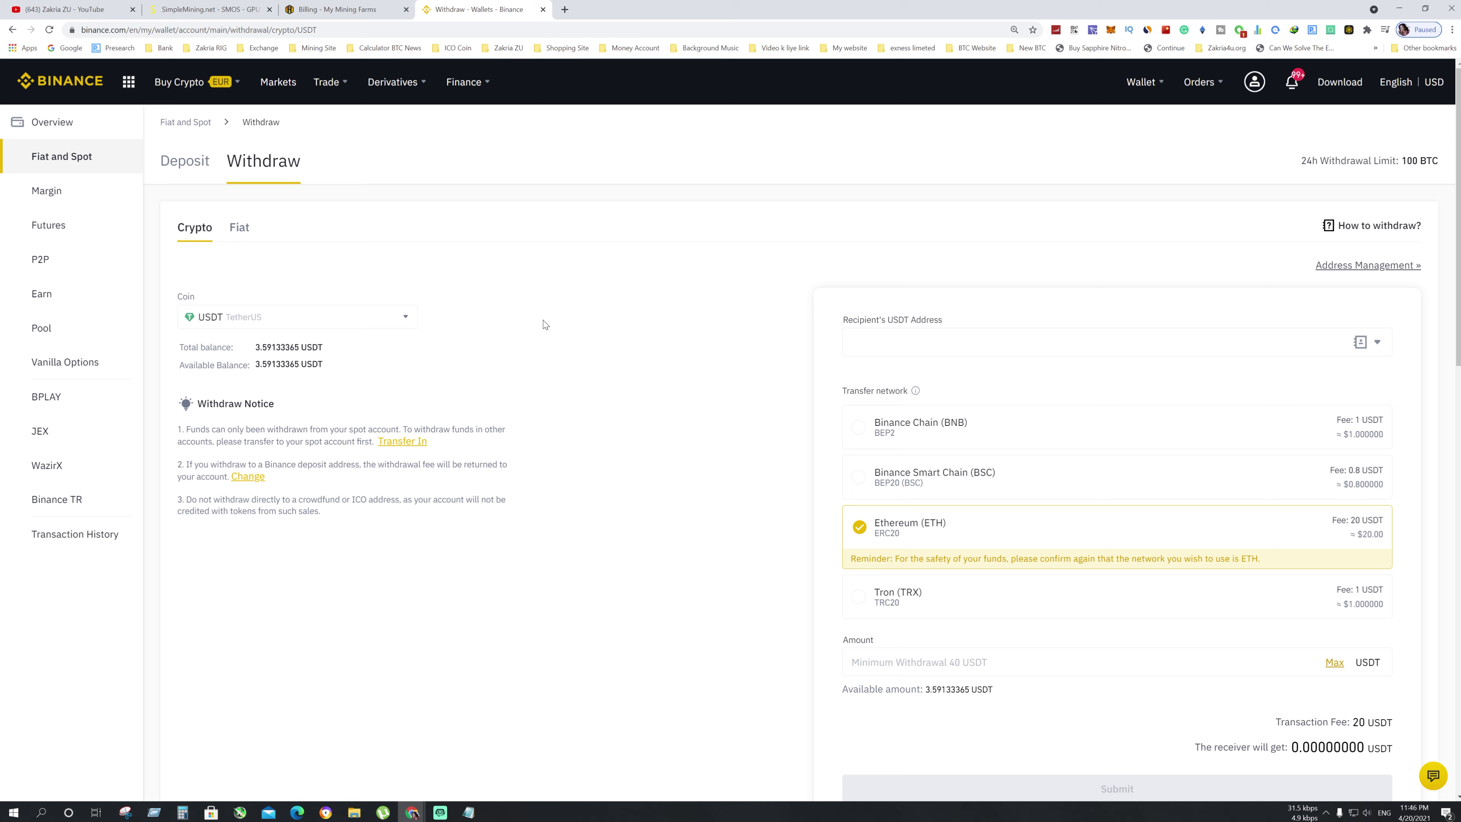
# Step: Switch to the YouTube channel page, highlight the channel name, and return to the Binance USDT withdrawal form
pyautogui.click(94, 10)
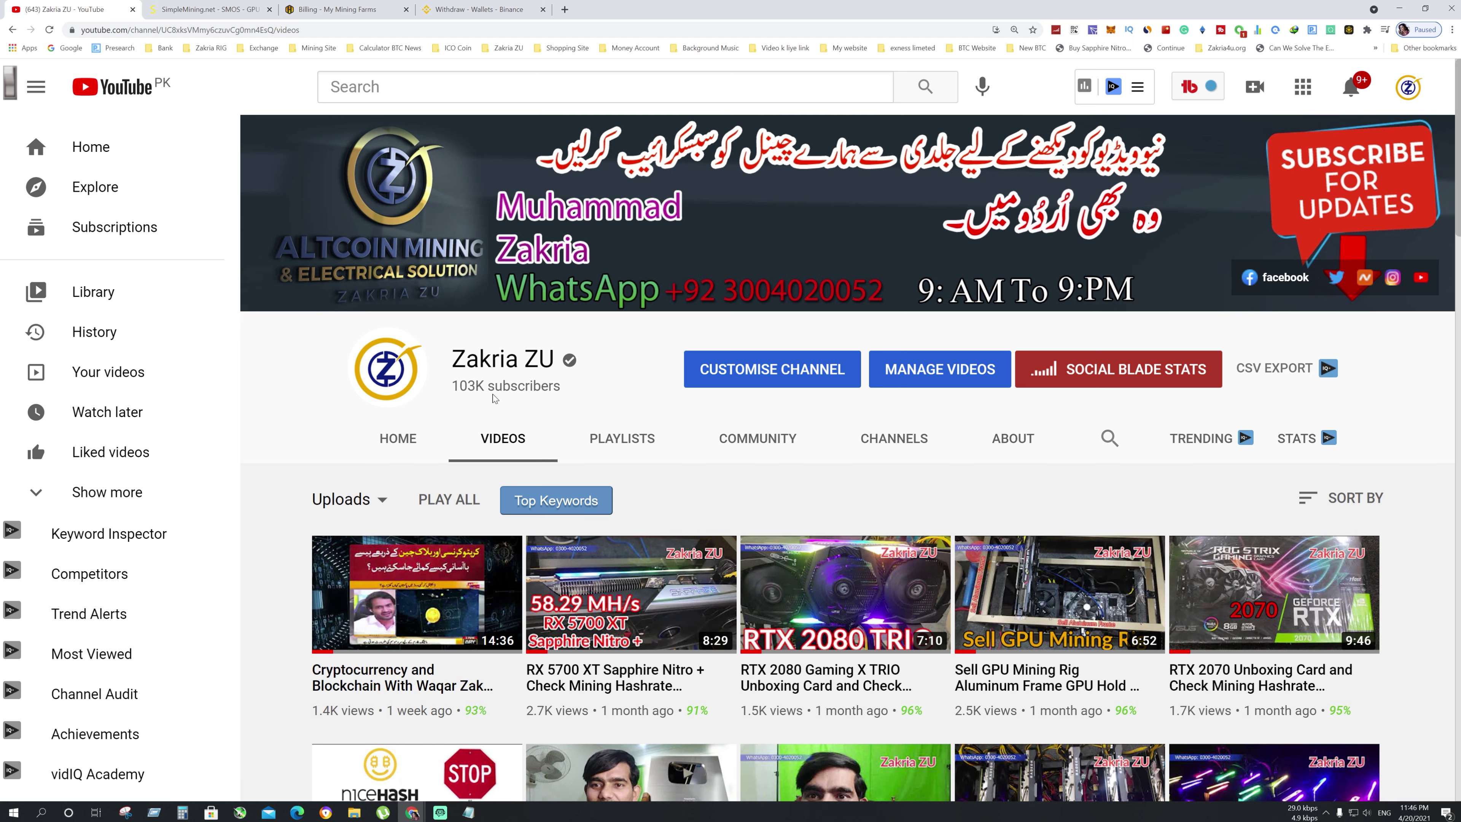
pyautogui.moveTo(554, 359); pyautogui.dragTo(452, 359)
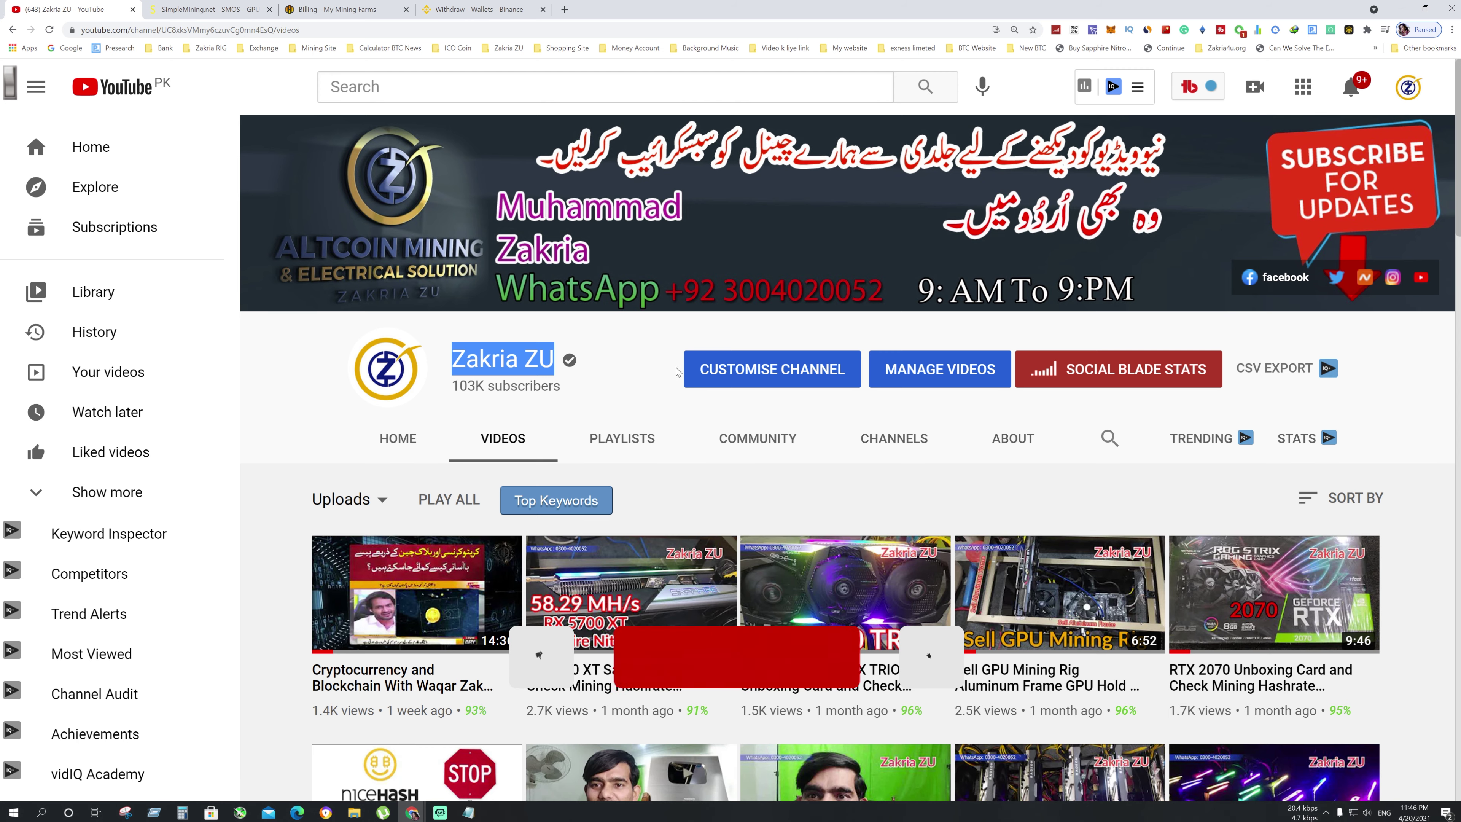
pyautogui.click(478, 9)
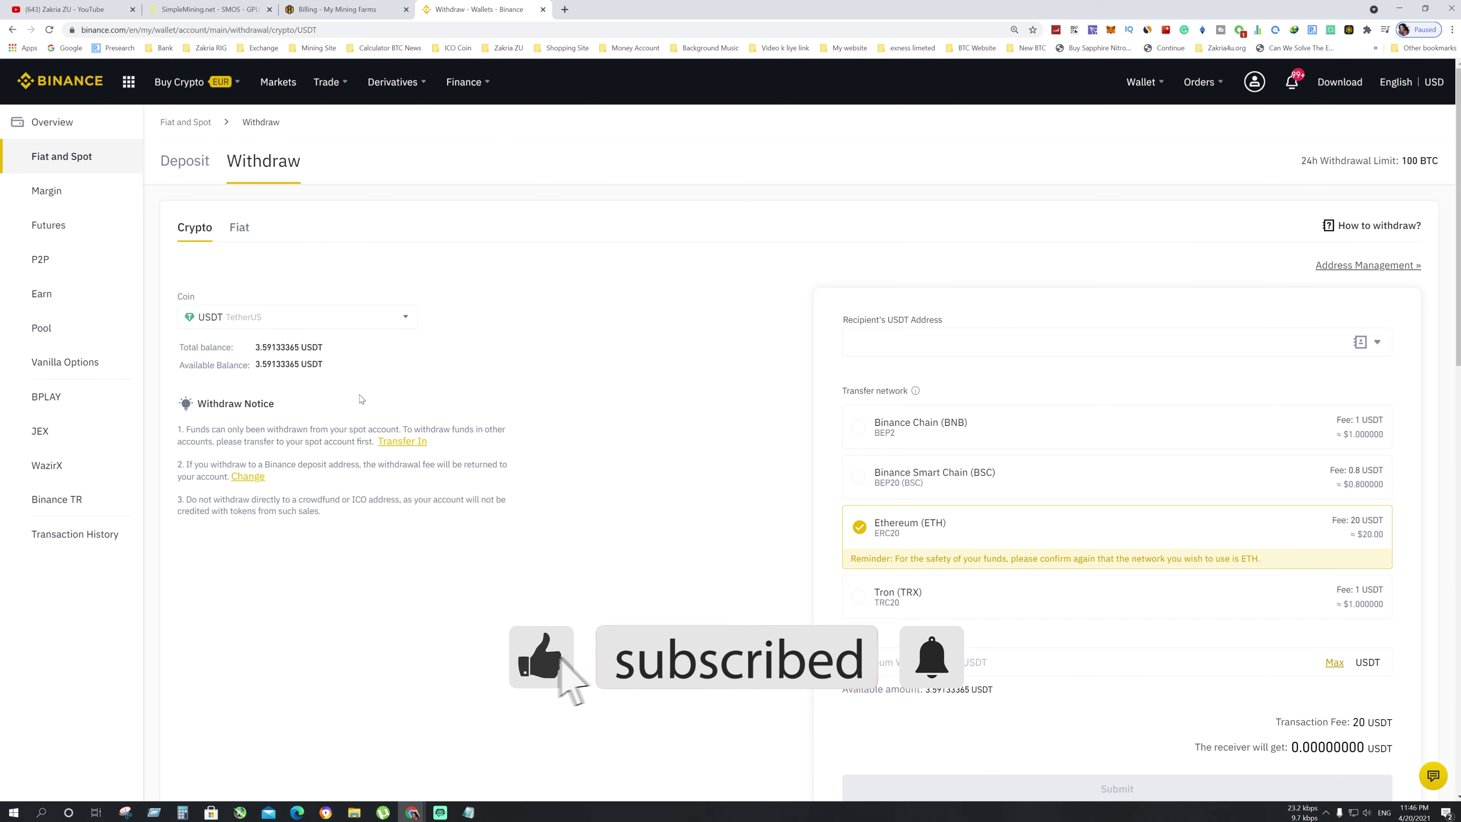